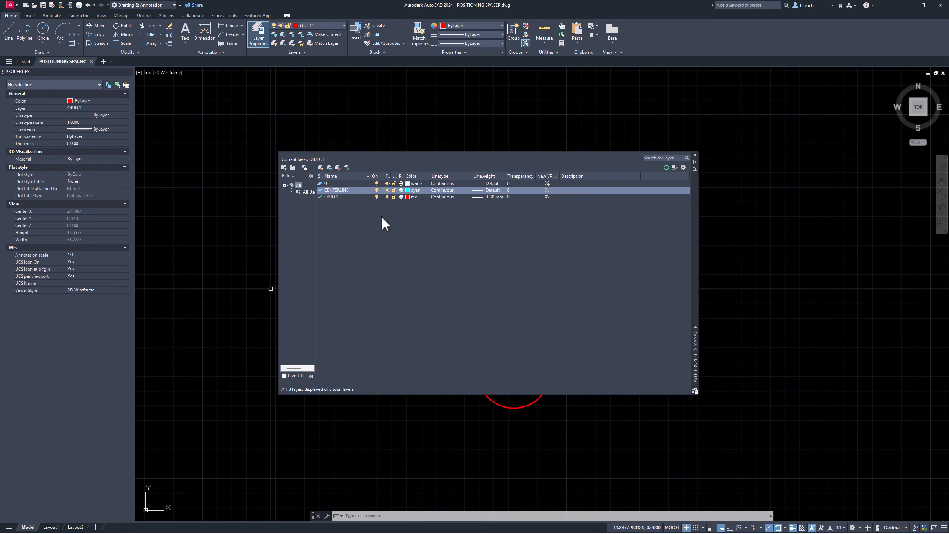
Step: Set the CENTERLINE layer's lineweight to 0.20 mm
{"action": "left_click", "coordinate": [489, 190]}
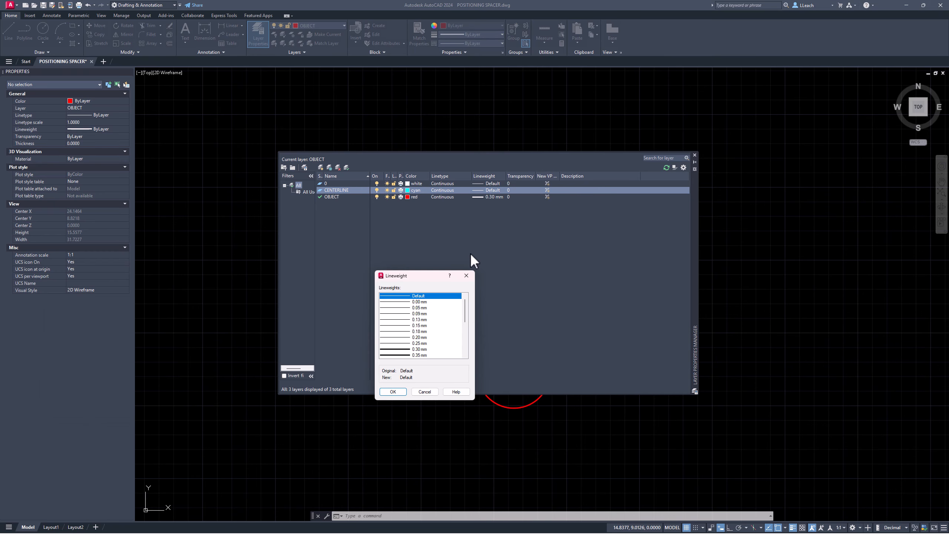
{"action": "left_click", "coordinate": [415, 337]}
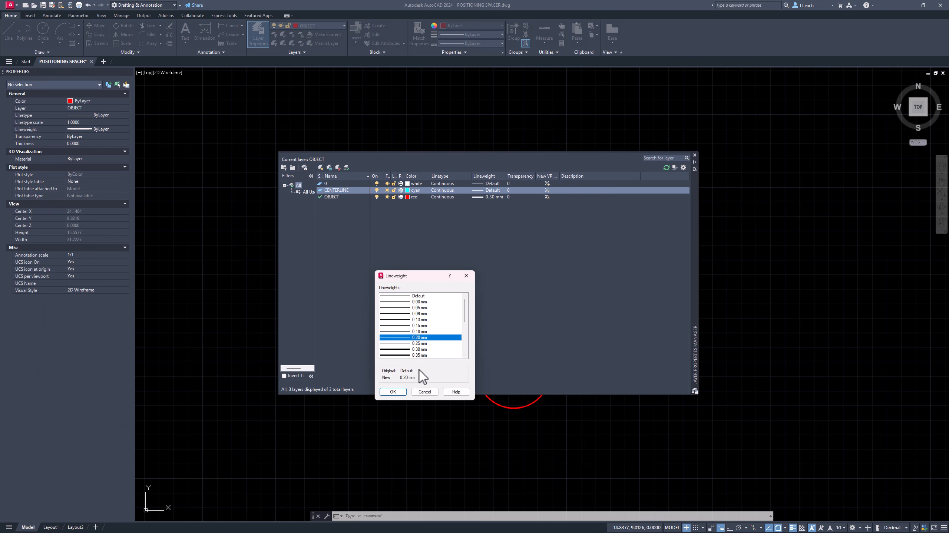
{"action": "left_click", "coordinate": [398, 389]}
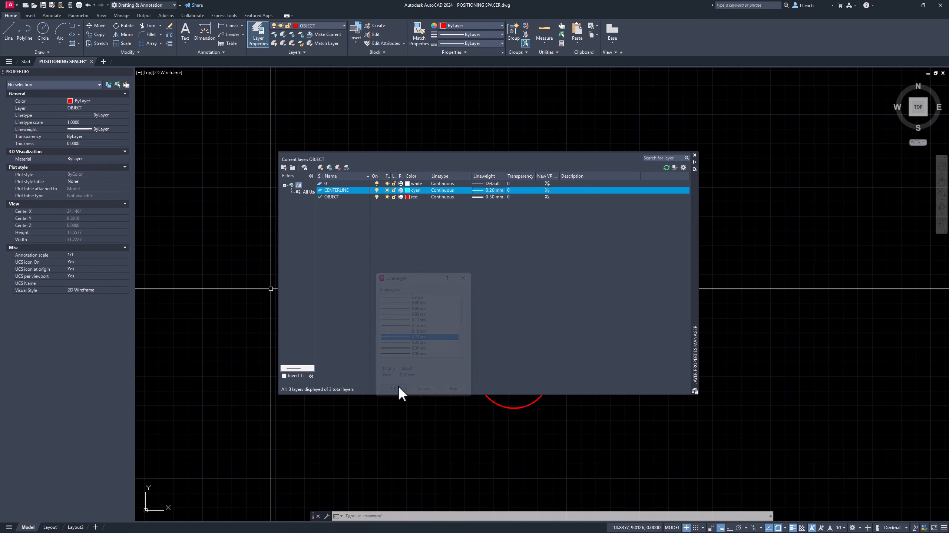
Step: Load the CENTER2 linetype from acad.lin and assign it to the CENTERLINE layer
{"action": "left_click", "coordinate": [440, 190]}
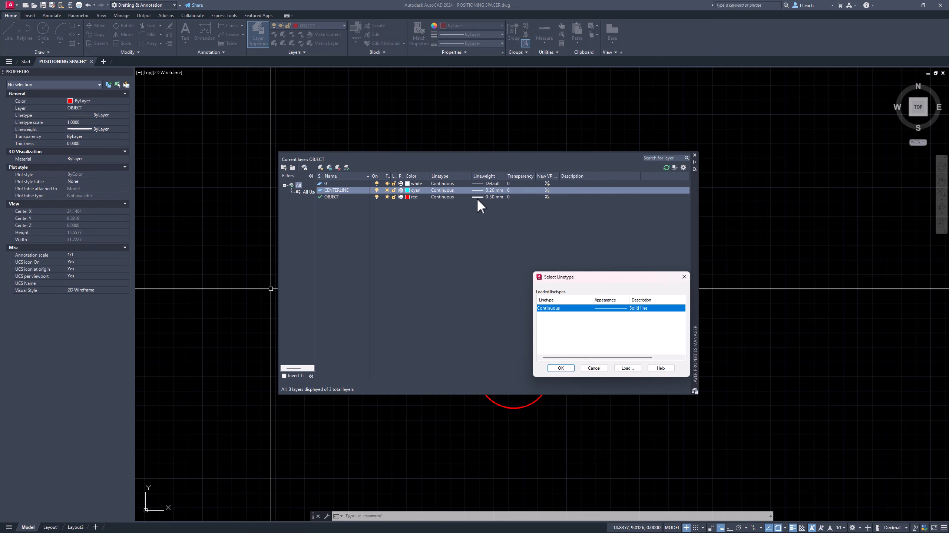
{"action": "left_click", "coordinate": [628, 368]}
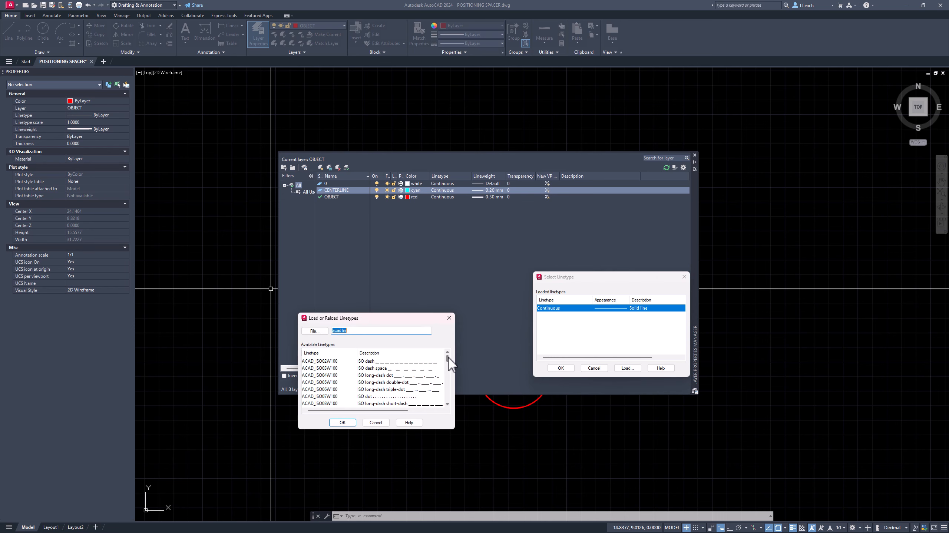
{"action": "left_click_drag", "start_coordinate": [448, 359], "coordinate": [440, 381]}
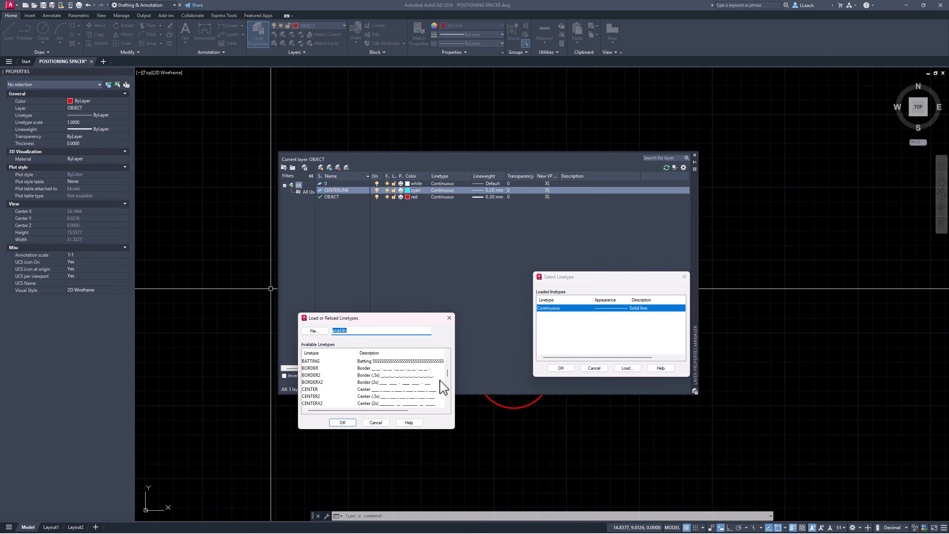
{"action": "left_click", "coordinate": [317, 397]}
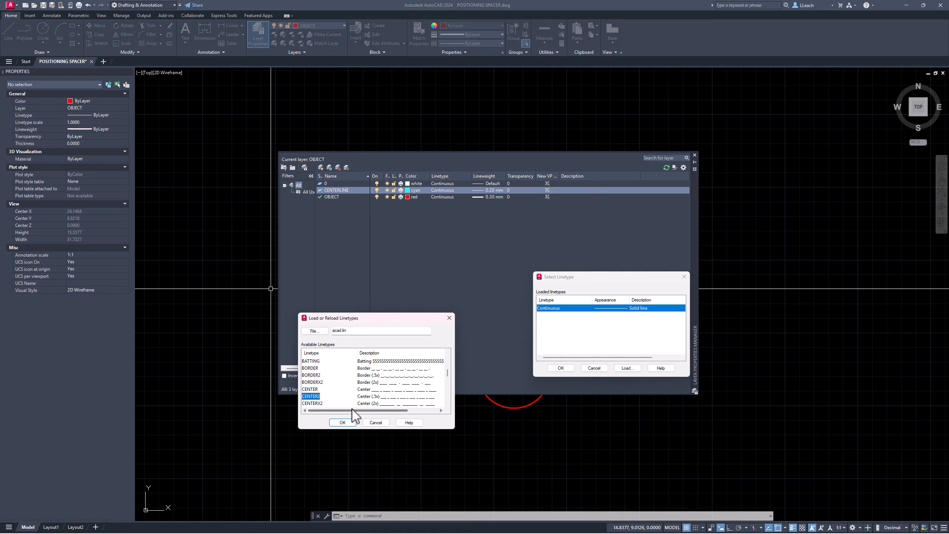
{"action": "left_click", "coordinate": [342, 422]}
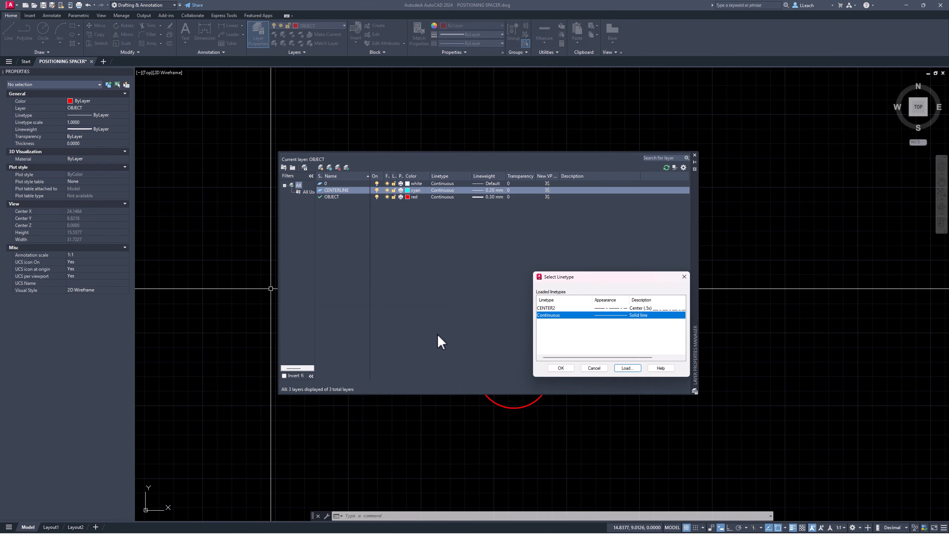
{"action": "left_click", "coordinate": [550, 309]}
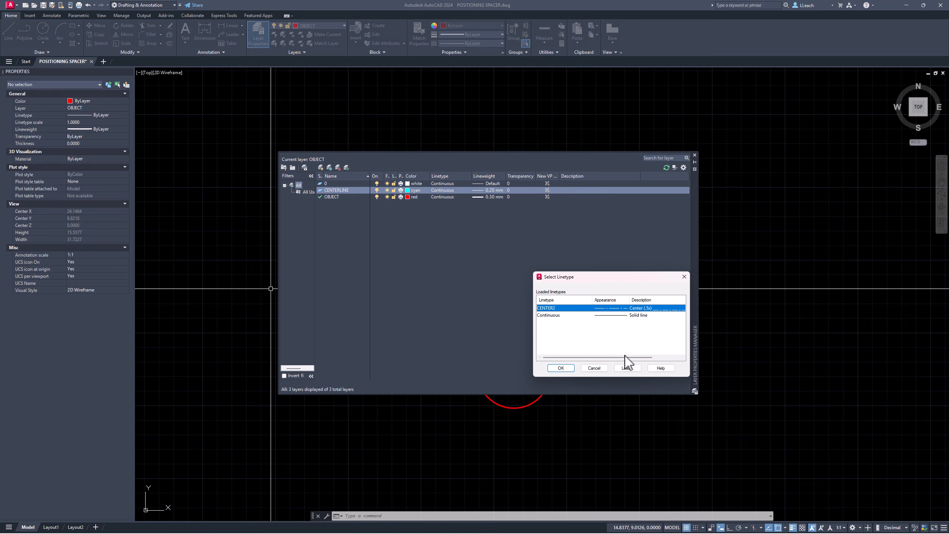
{"action": "left_click", "coordinate": [561, 368]}
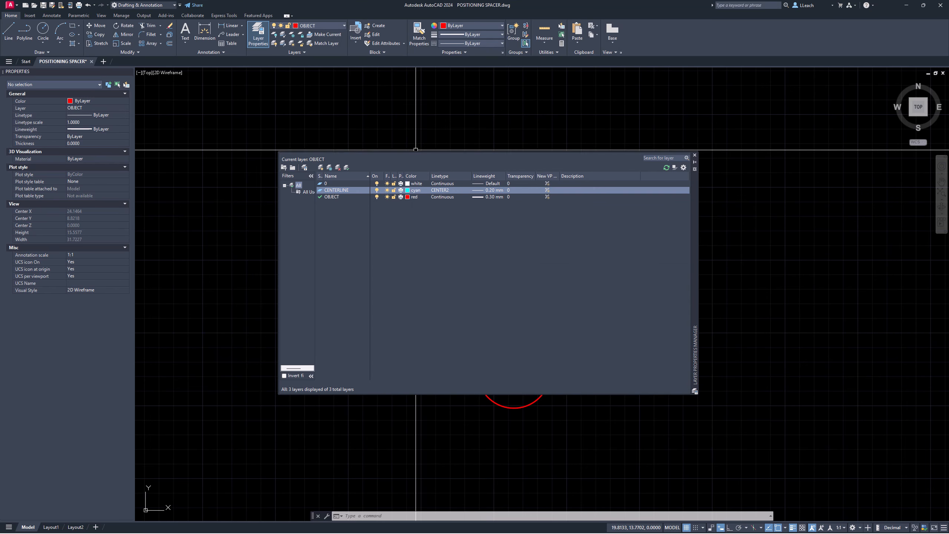
Step: Create a new layer named DIMS and give it the colour yellow
{"action": "left_click", "coordinate": [321, 168]}
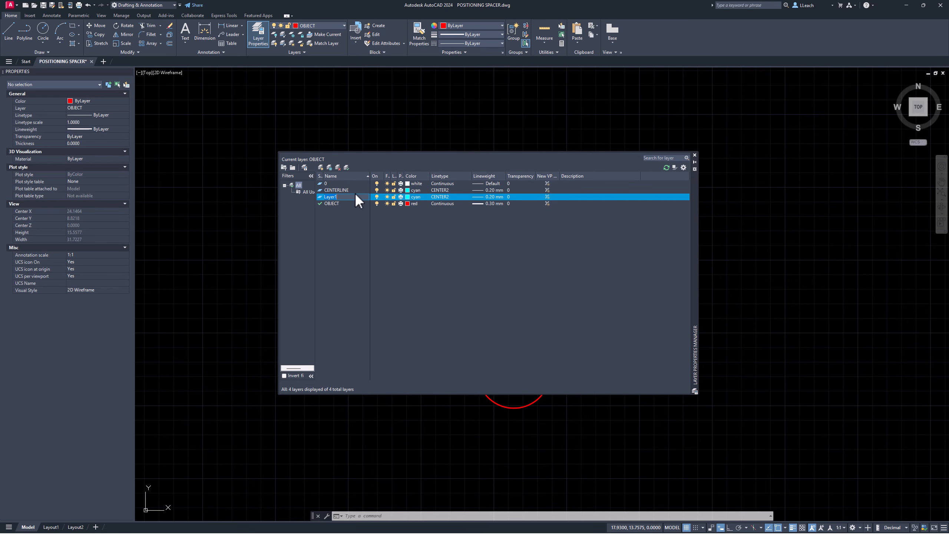
{"action": "left_click", "coordinate": [408, 196]}
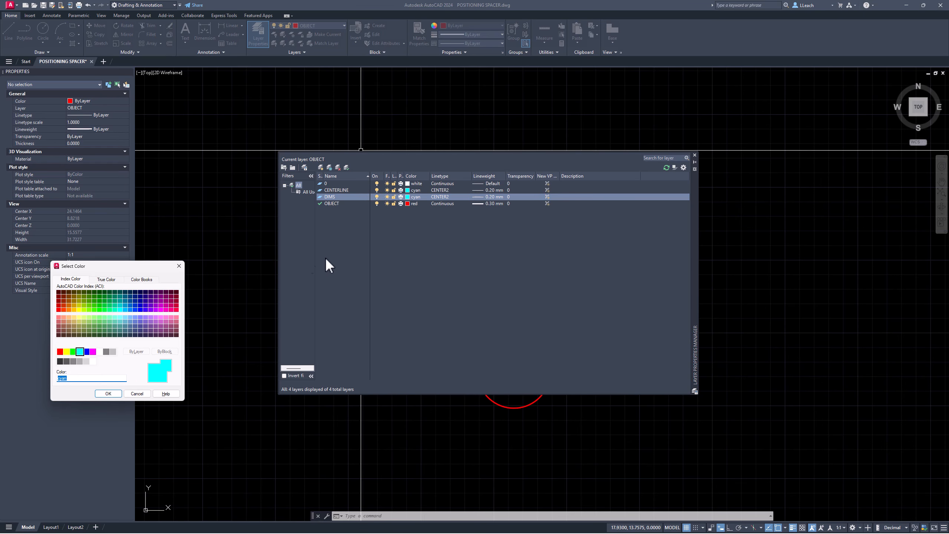
{"action": "left_click", "coordinate": [66, 352]}
{"action": "left_click", "coordinate": [108, 394]}
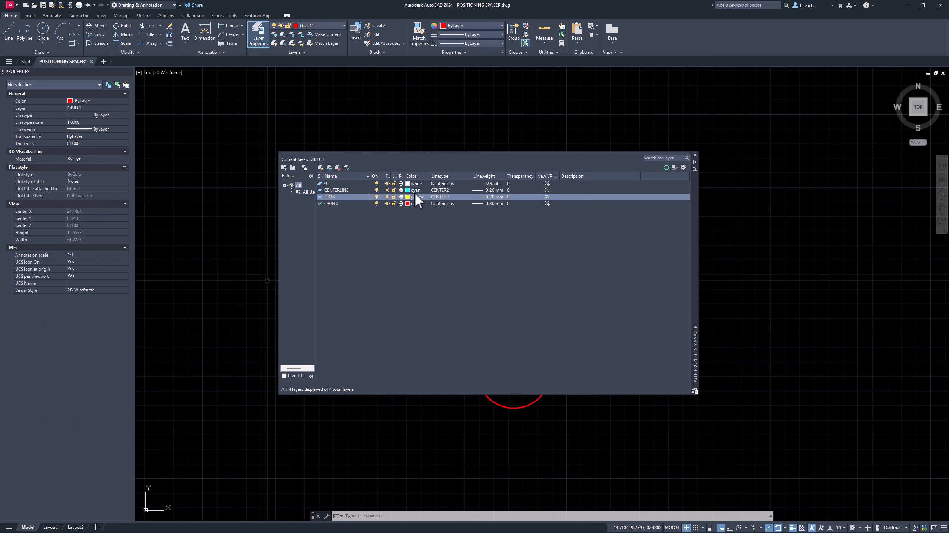
Step: Give the DIMS layer the Continuous linetype and a 0.25 mm lineweight
{"action": "left_click", "coordinate": [439, 198]}
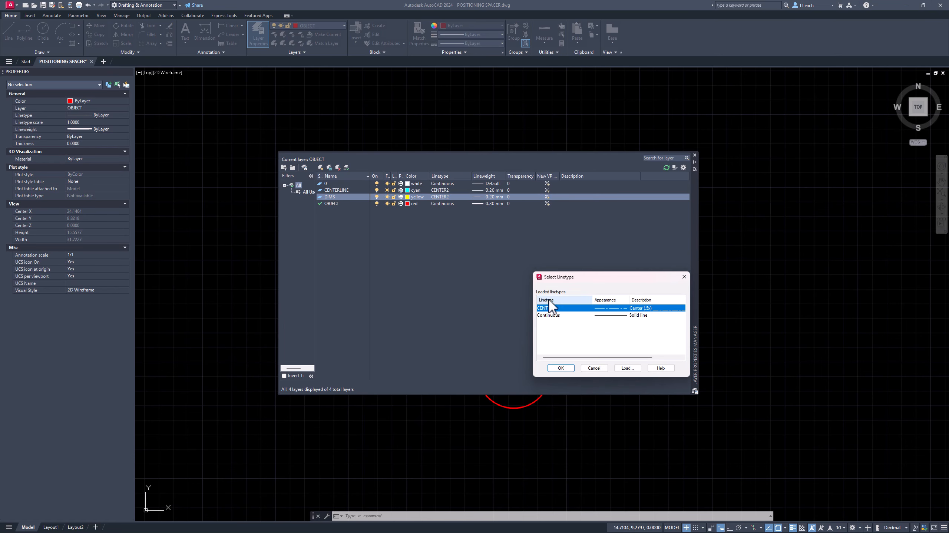
{"action": "left_click", "coordinate": [550, 316]}
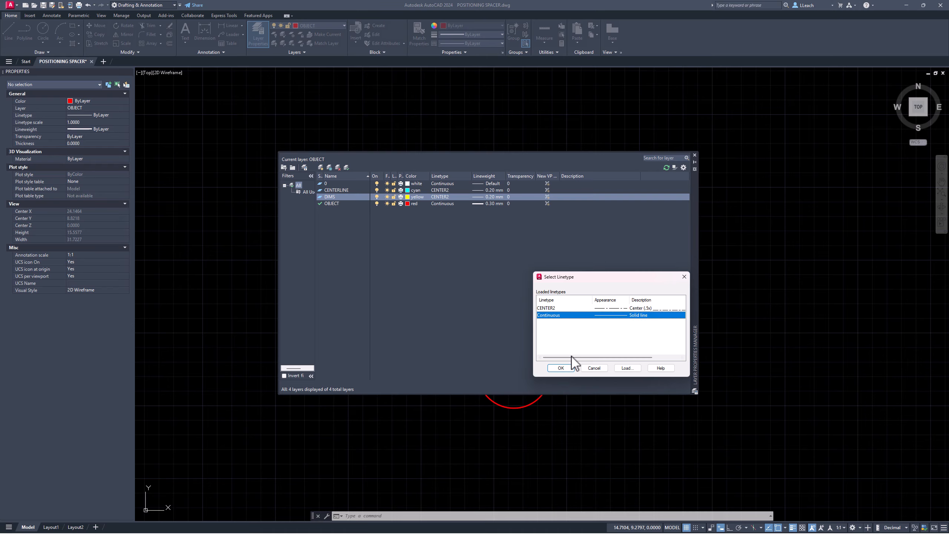
{"action": "left_click", "coordinate": [563, 368]}
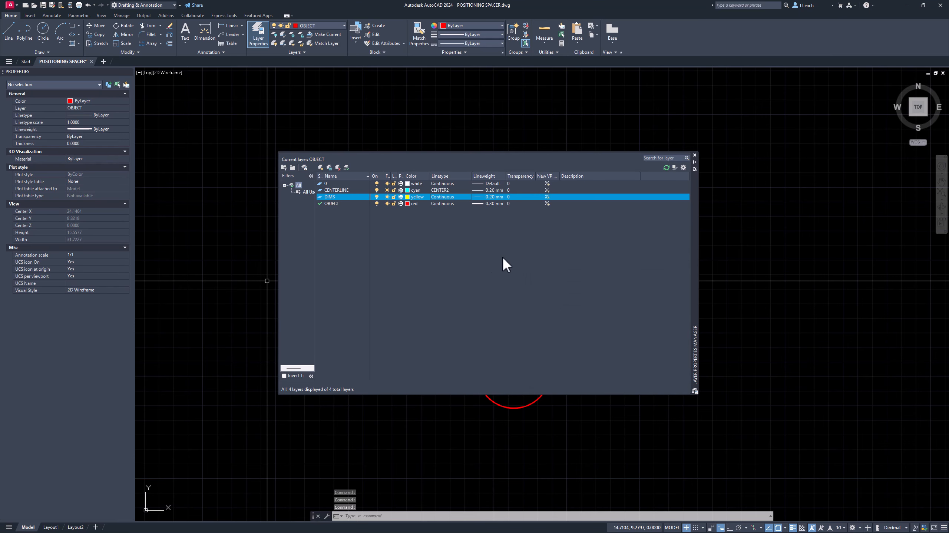
{"action": "left_click", "coordinate": [483, 197]}
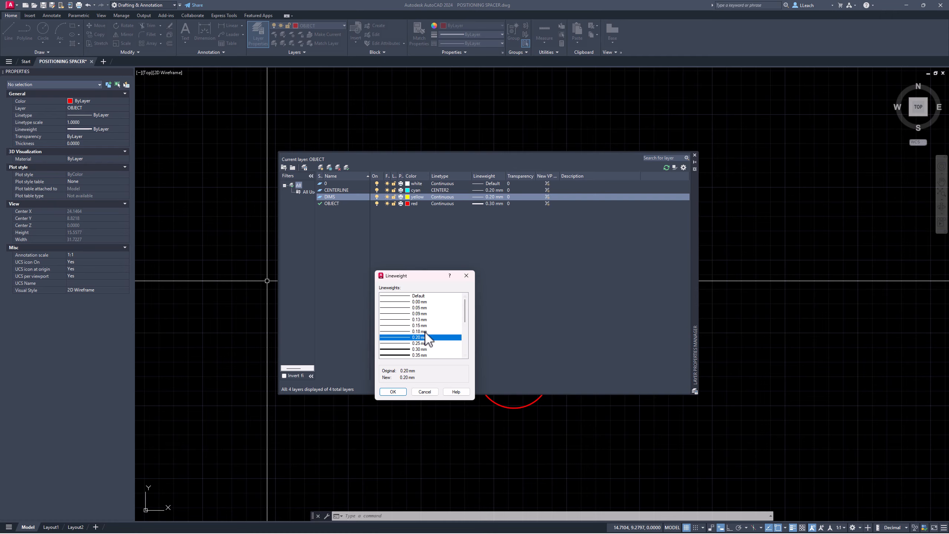
{"action": "left_click", "coordinate": [418, 343]}
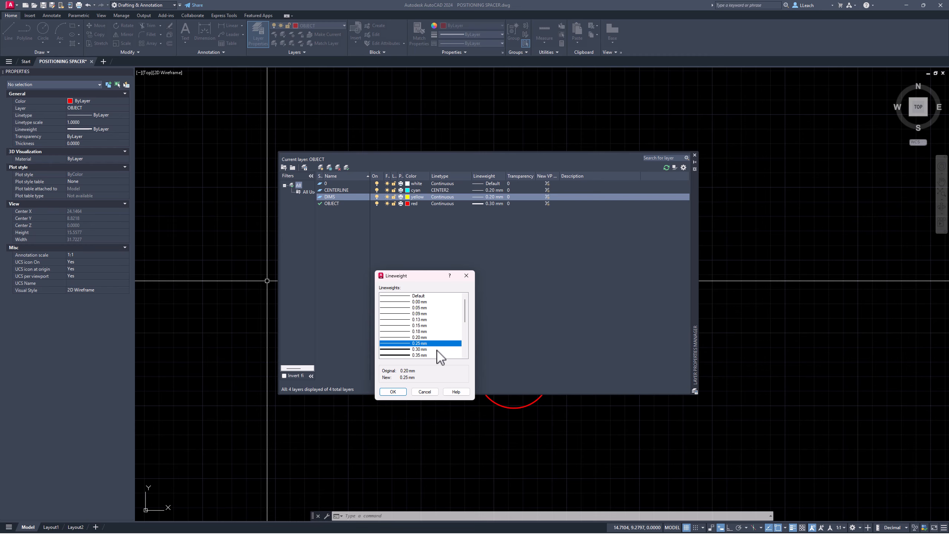
{"action": "left_click", "coordinate": [392, 392]}
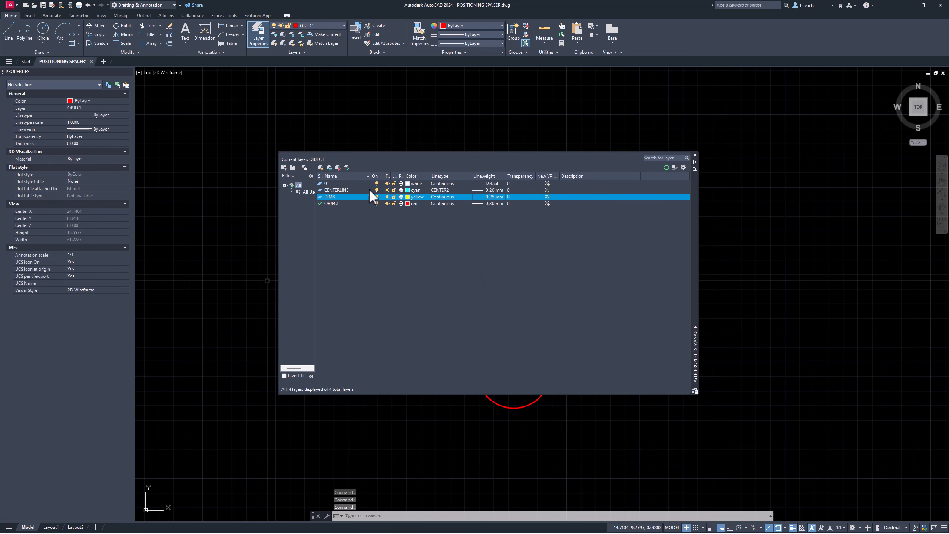
Step: Set CENTERLINE as current, close the Layer Properties Manager, and centre the spacer in view
{"action": "double_click", "coordinate": [340, 190]}
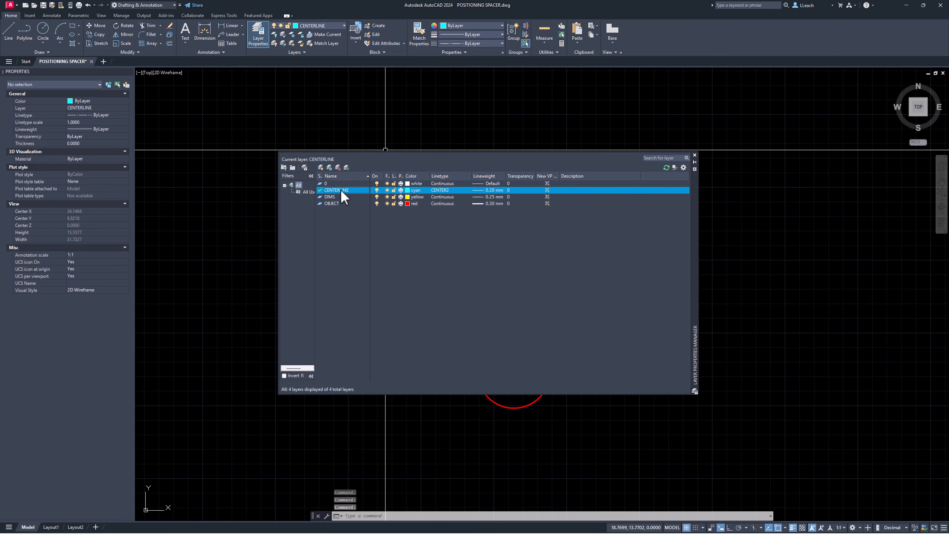
{"action": "left_click", "coordinate": [335, 195]}
{"action": "left_click", "coordinate": [340, 189]}
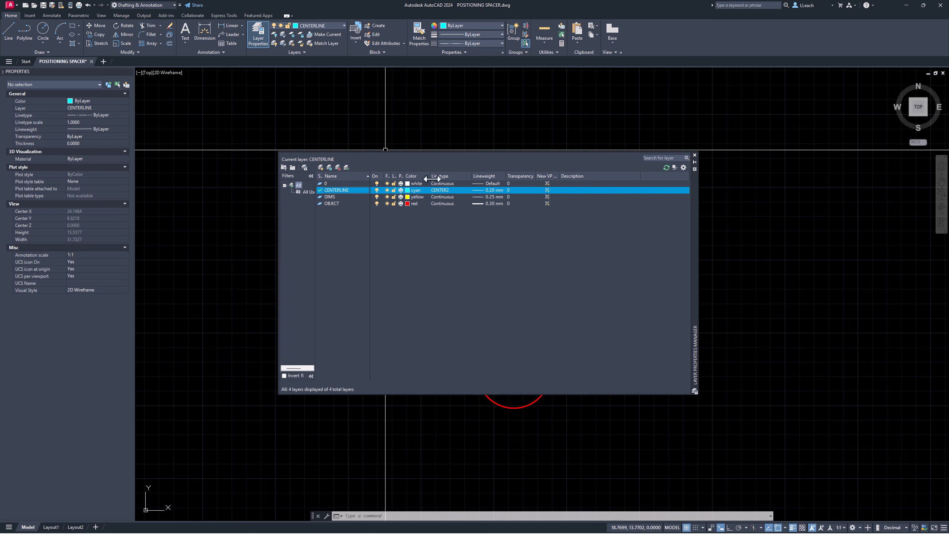
{"action": "left_click", "coordinate": [694, 155]}
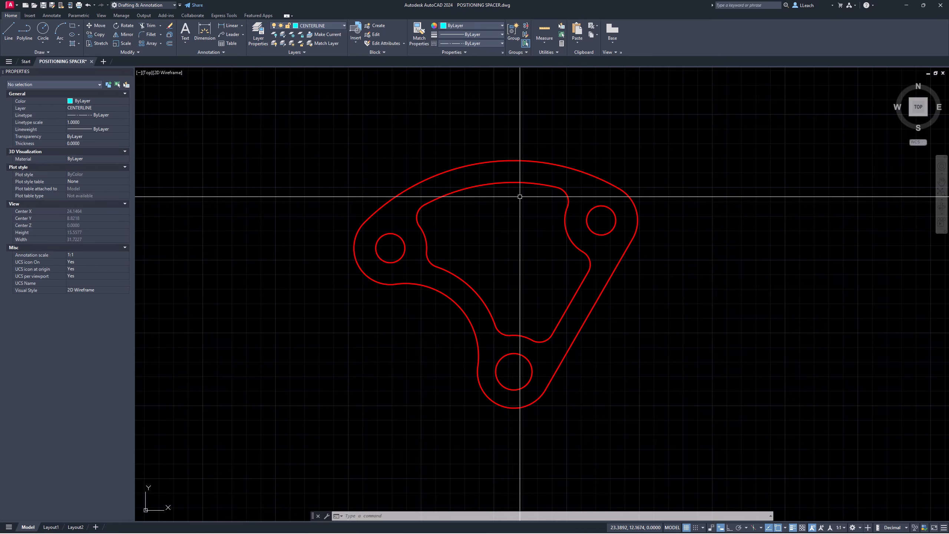
{"action": "middle_click_drag", "start_coordinate": [519, 195], "coordinate": [452, 206]}
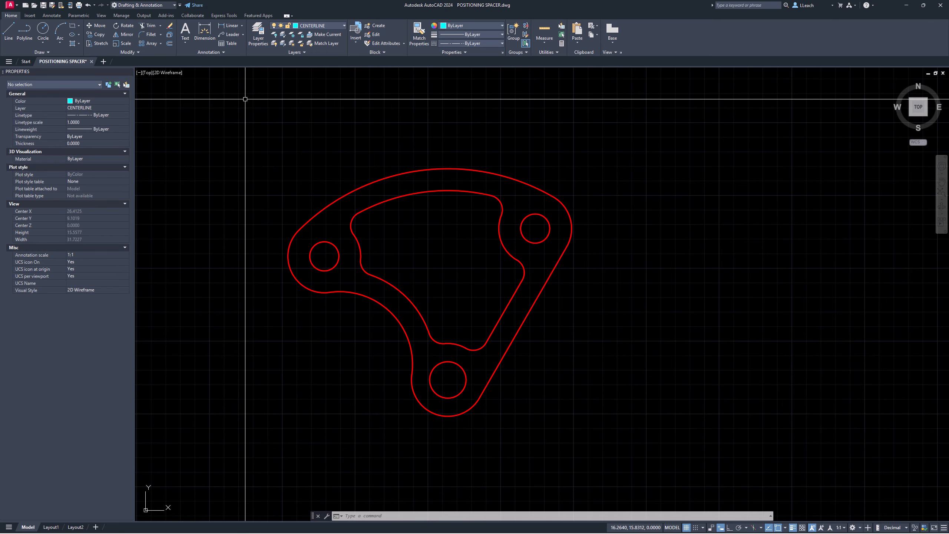
Step: Add a centre mark to the bottom hole of the spacer
{"action": "left_click", "coordinate": [52, 15]}
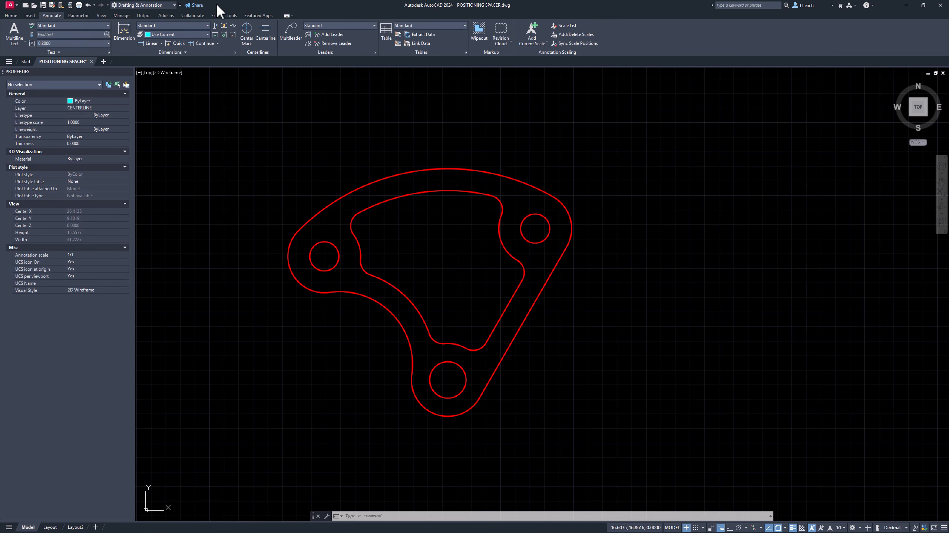
{"action": "left_click", "coordinate": [247, 36]}
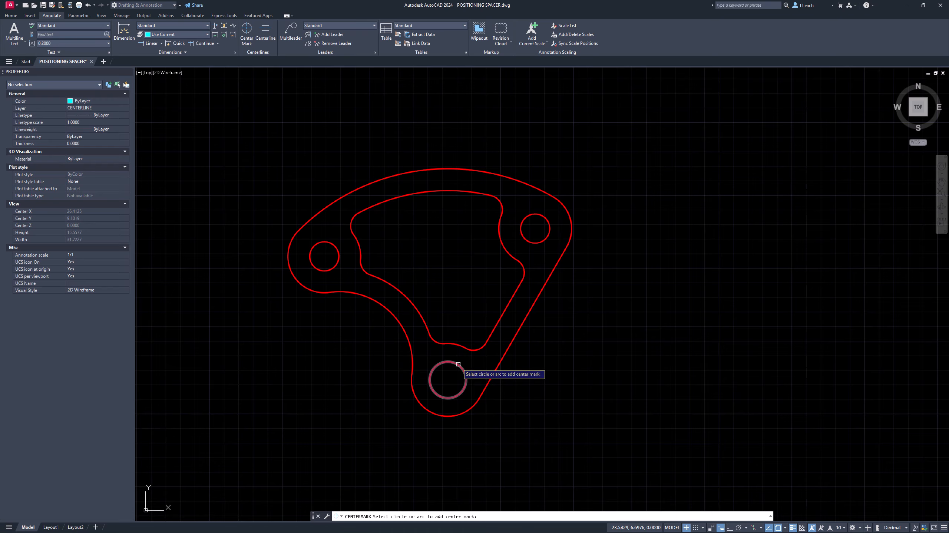
{"action": "left_click", "coordinate": [442, 415]}
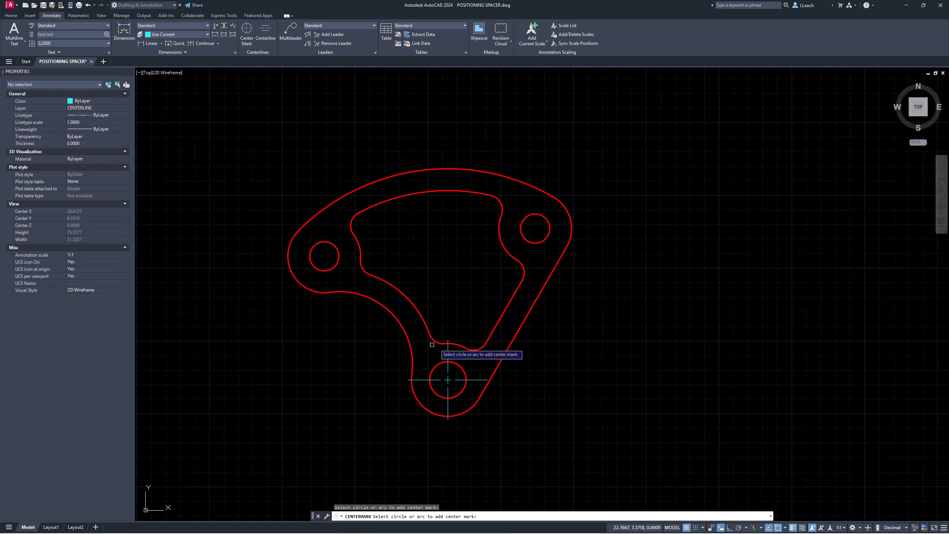
{"action": "key", "text": "Return"}
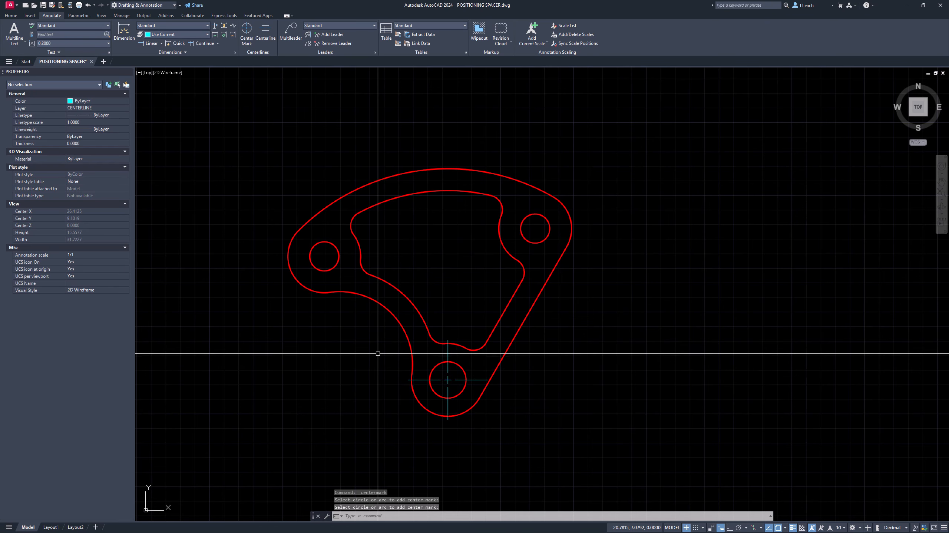
{"action": "key", "text": "Escape"}
{"action": "key", "text": "Escape"}
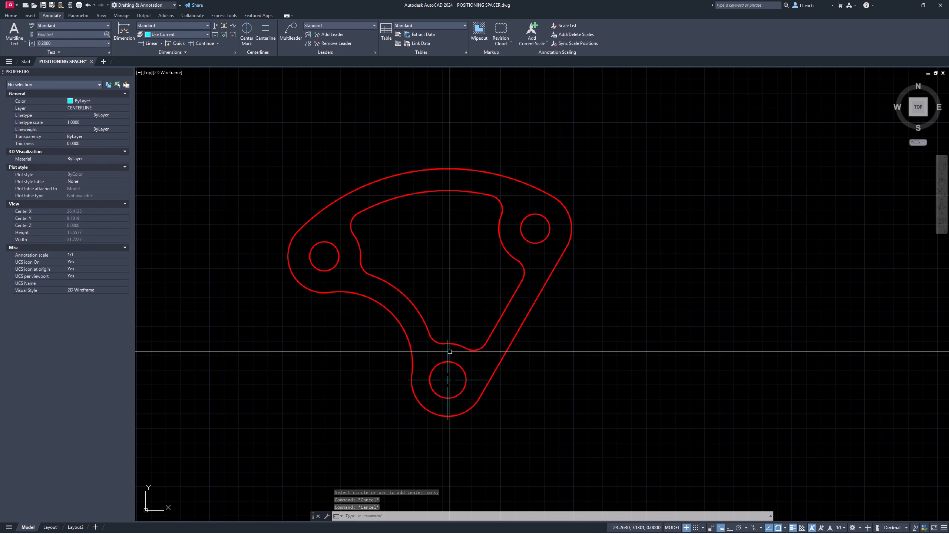
Step: Stretch the centre mark's vertical line upward past the top of the part
{"action": "left_click", "coordinate": [448, 351]}
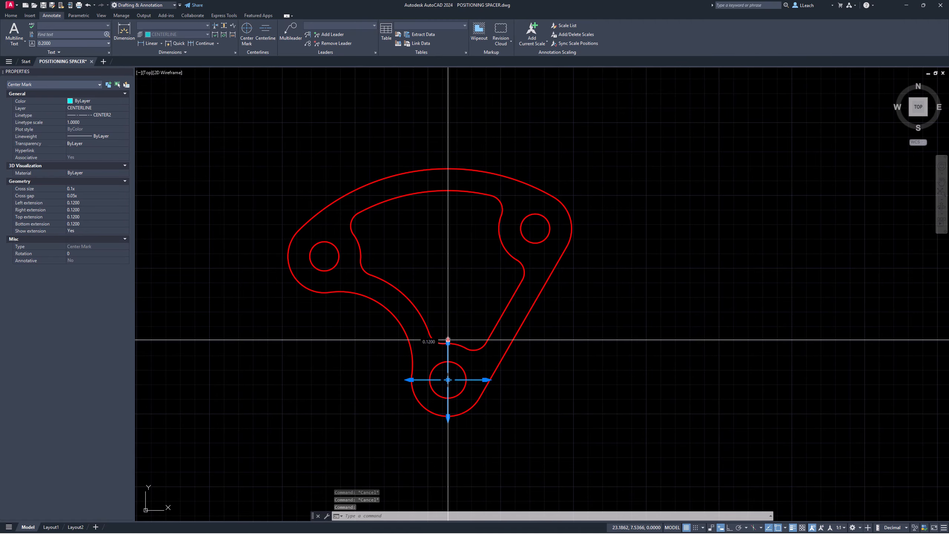
{"action": "left_click", "coordinate": [448, 338]}
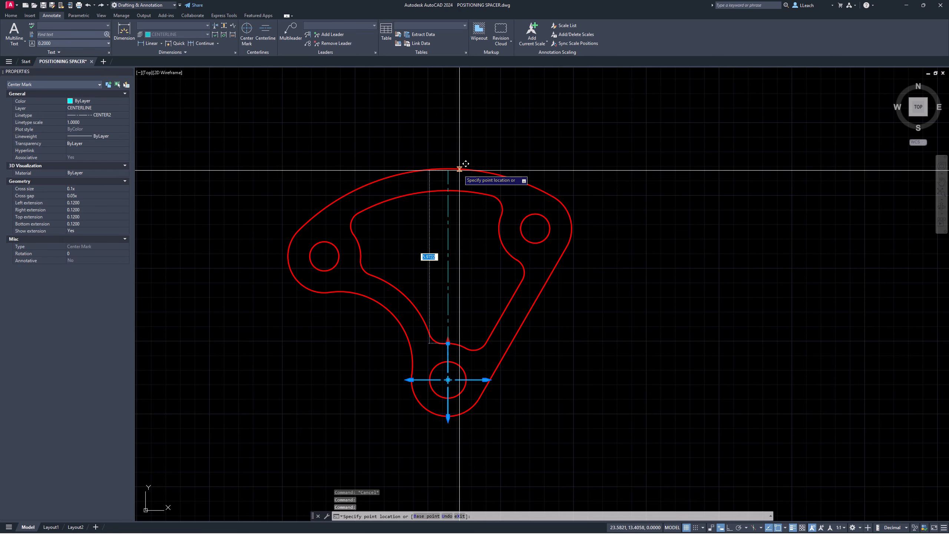
{"action": "left_click", "coordinate": [486, 160]}
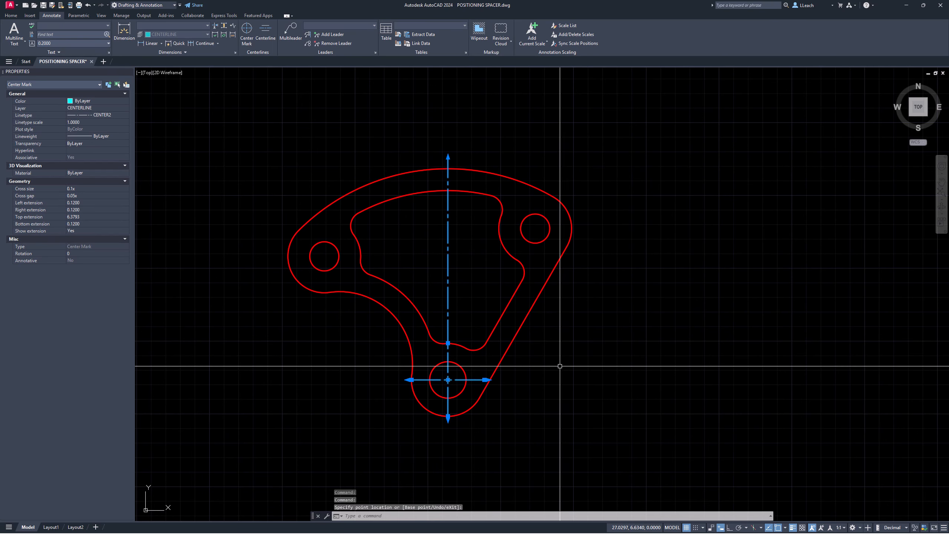
{"action": "left_click", "coordinate": [366, 364]}
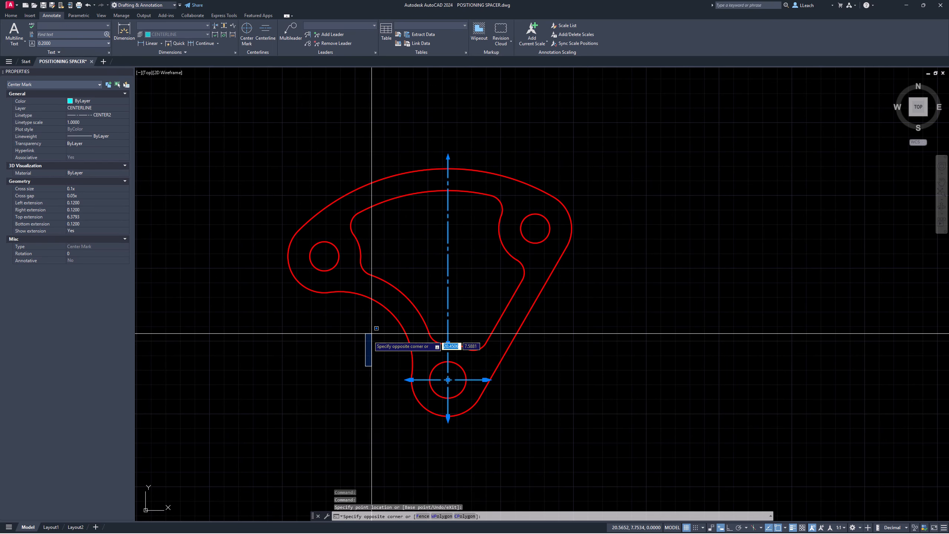
{"action": "key", "text": "Escape"}
{"action": "key", "text": "Escape"}
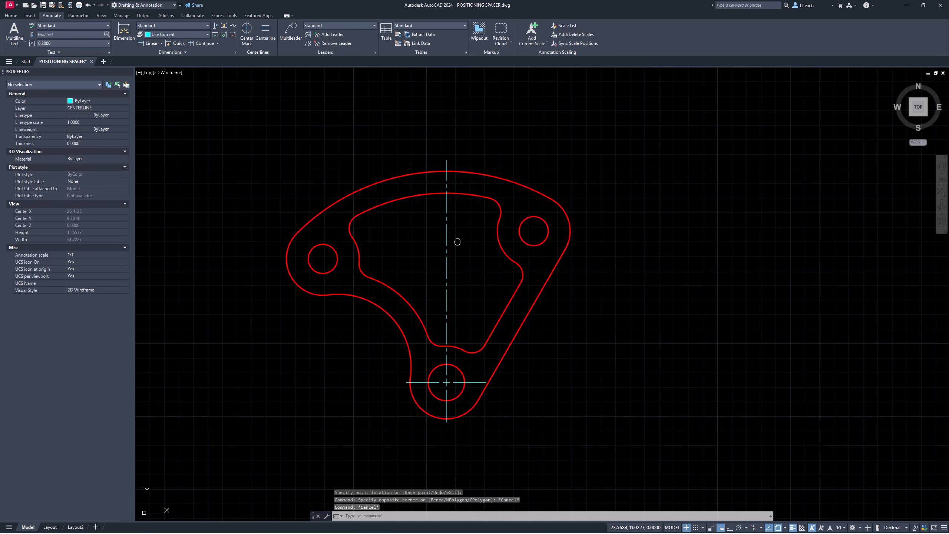
{"action": "middle_click_drag", "start_coordinate": [459, 239], "coordinate": [450, 245]}
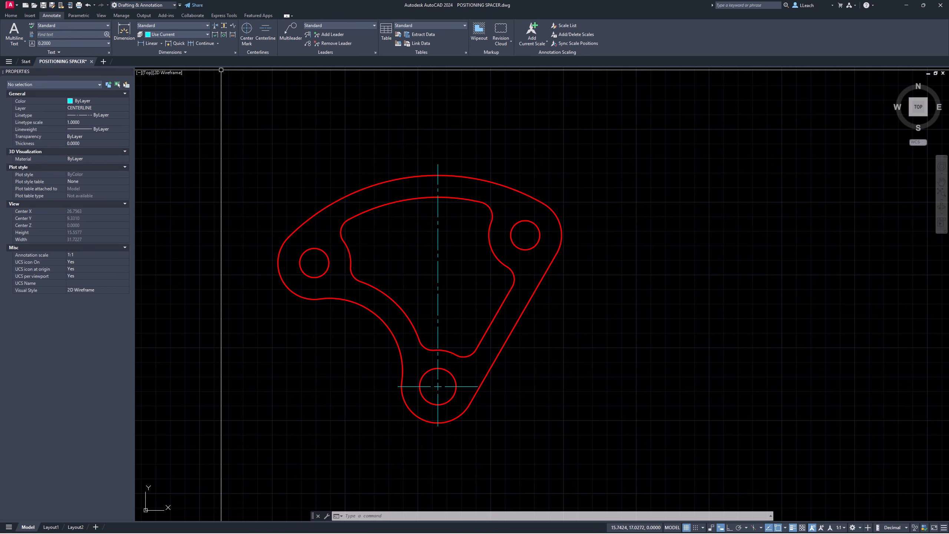
Step: Start a line and enable Center, Endpoint, Midpoint and Intersection snaps, with Nearest turned off
{"action": "left_click", "coordinate": [11, 16]}
{"action": "left_click", "coordinate": [9, 41]}
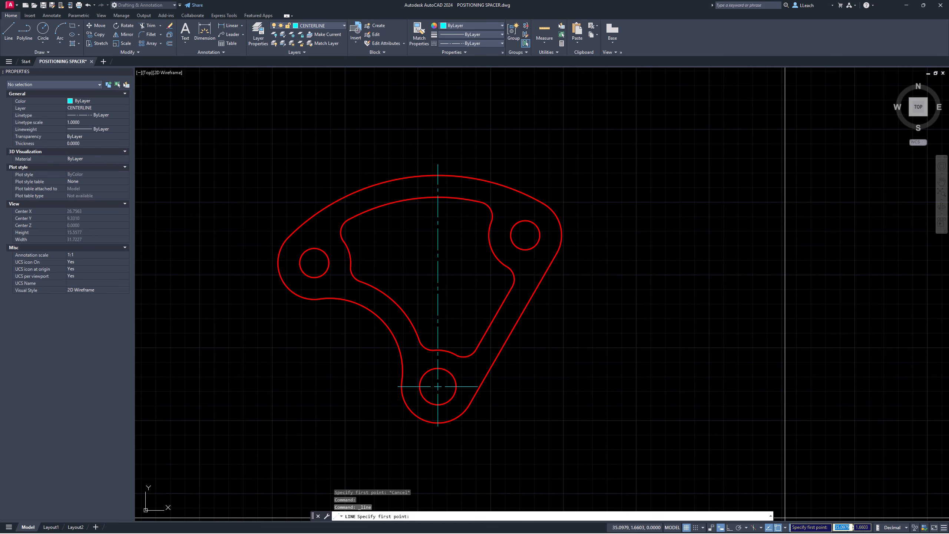
{"action": "left_click", "coordinate": [786, 527]}
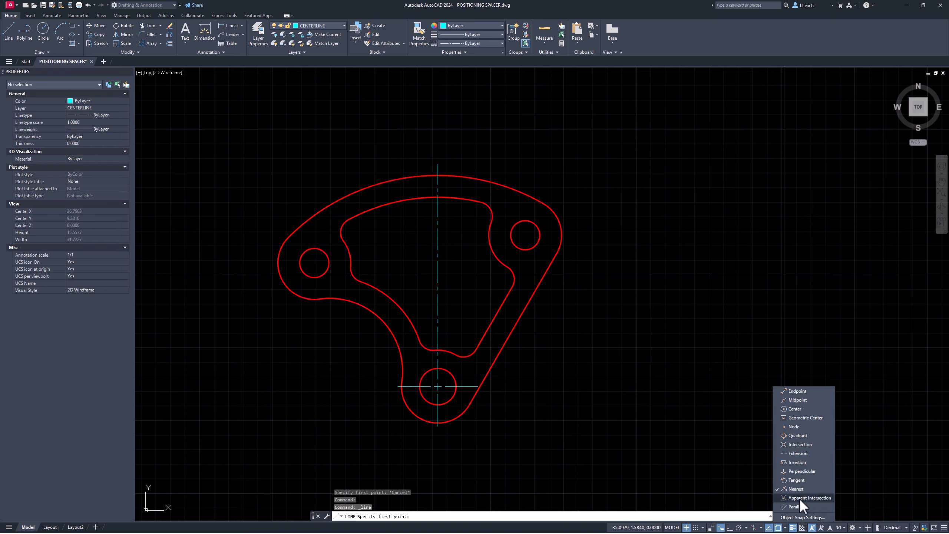
{"action": "left_click", "coordinate": [798, 408]}
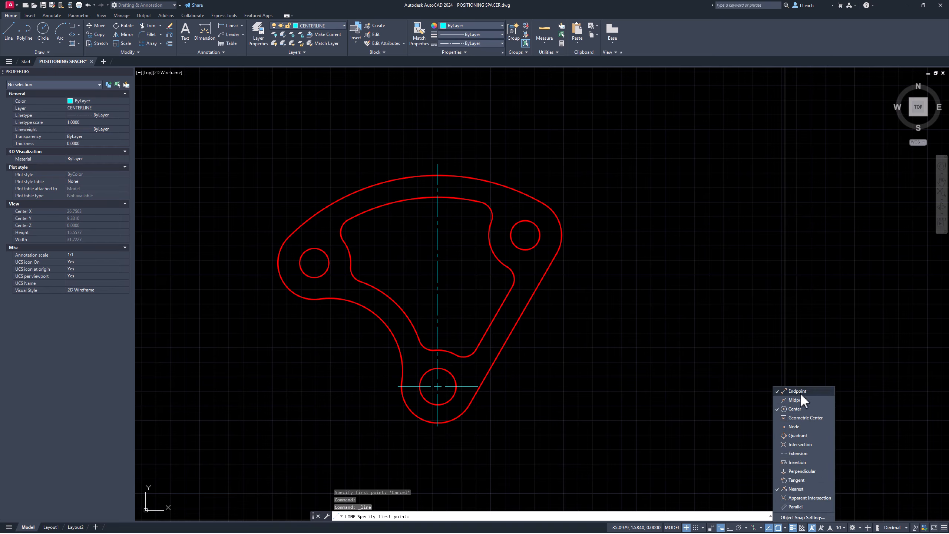
{"action": "left_click", "coordinate": [803, 391]}
{"action": "left_click", "coordinate": [812, 400]}
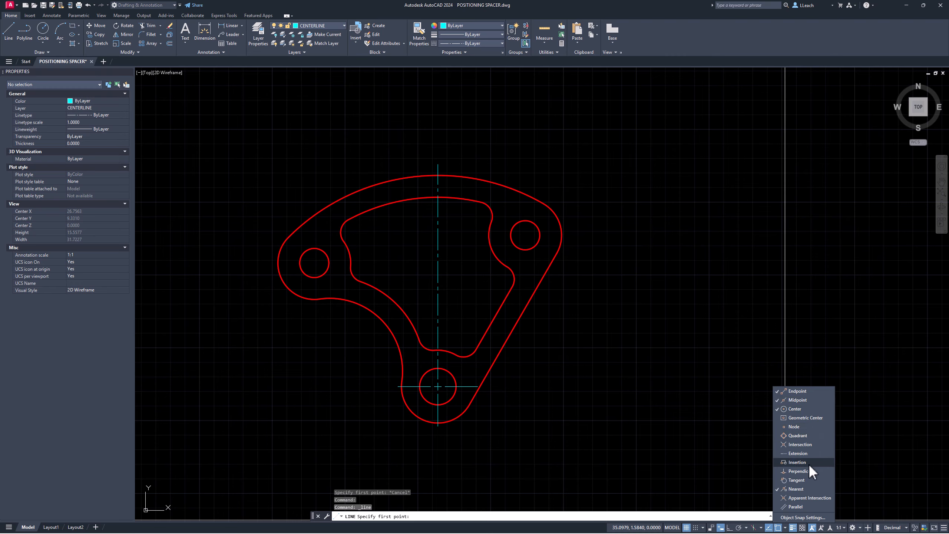
{"action": "left_click", "coordinate": [801, 444]}
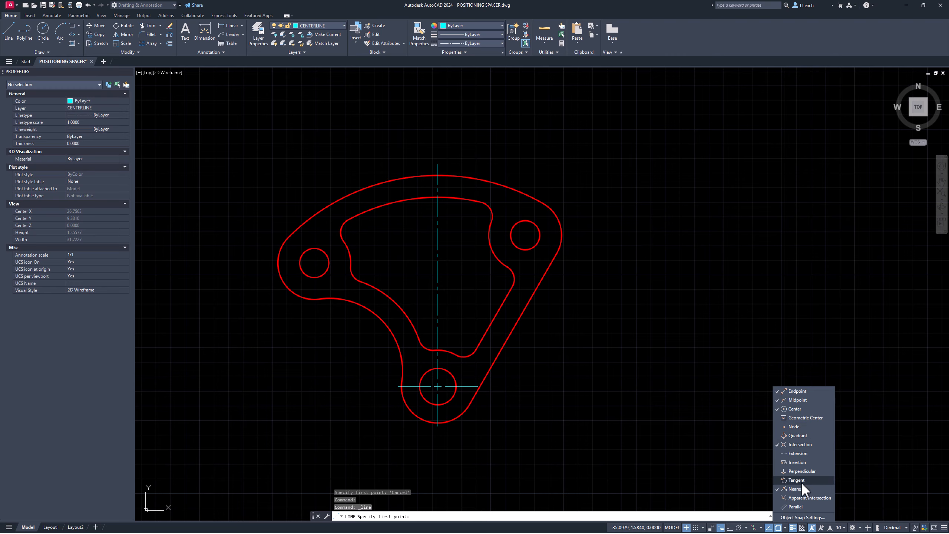
{"action": "left_click", "coordinate": [790, 489]}
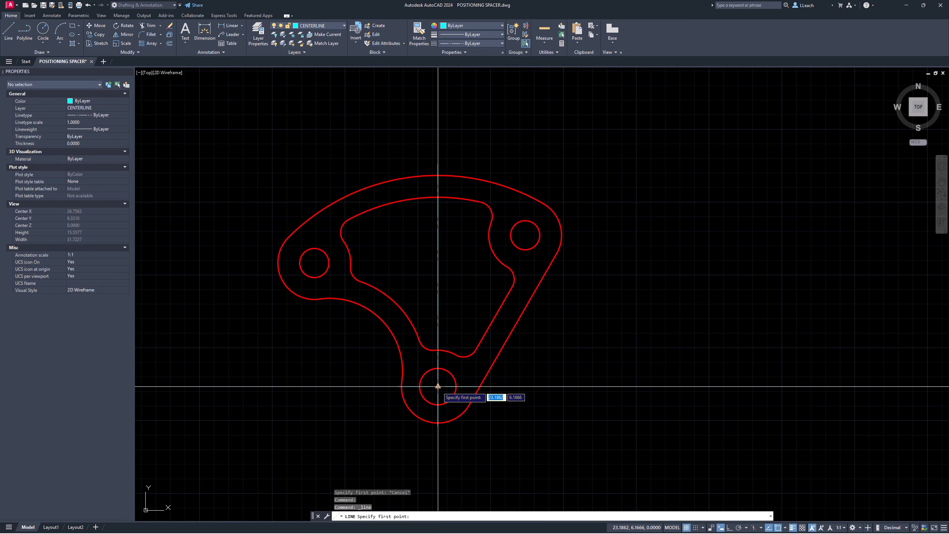
Step: Draw two lines from the bottom hole's centre, one to the upper-right and one to the left hole centre
{"action": "left_click", "coordinate": [438, 385]}
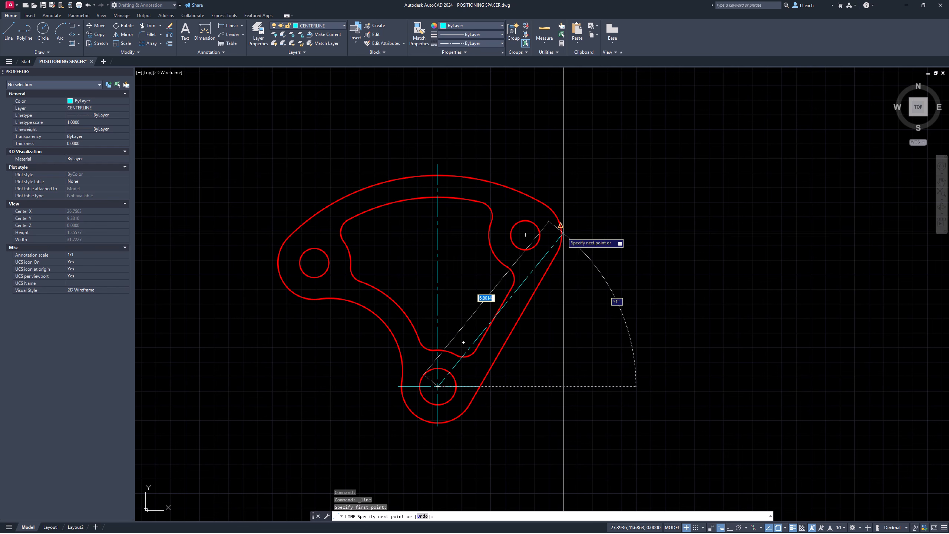
{"action": "left_click", "coordinate": [525, 234]}
{"action": "key", "text": "Escape"}
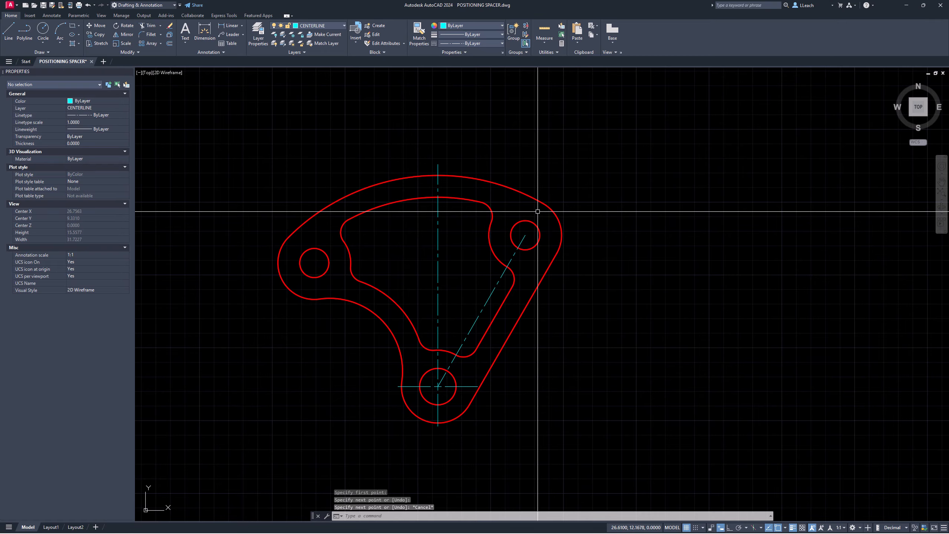
{"action": "key", "text": "Escape"}
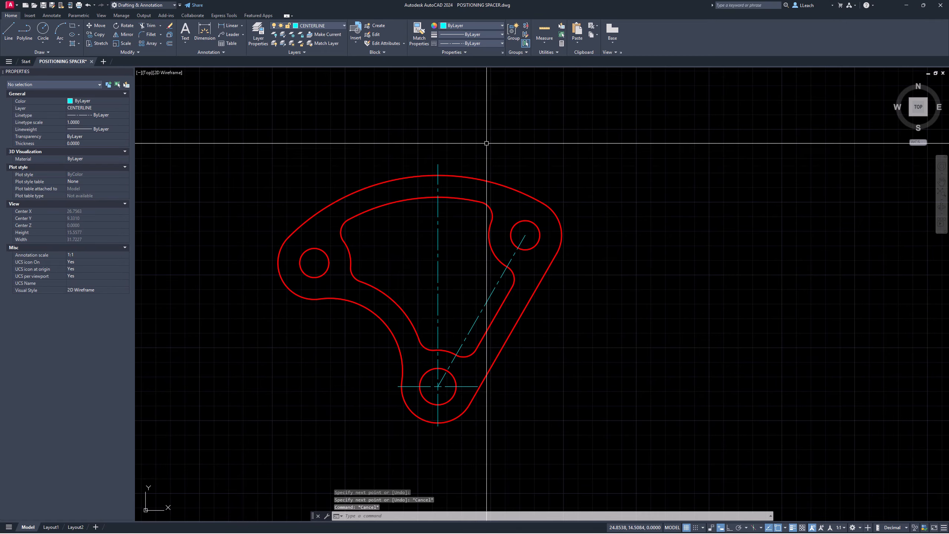
{"action": "left_click", "coordinate": [12, 30]}
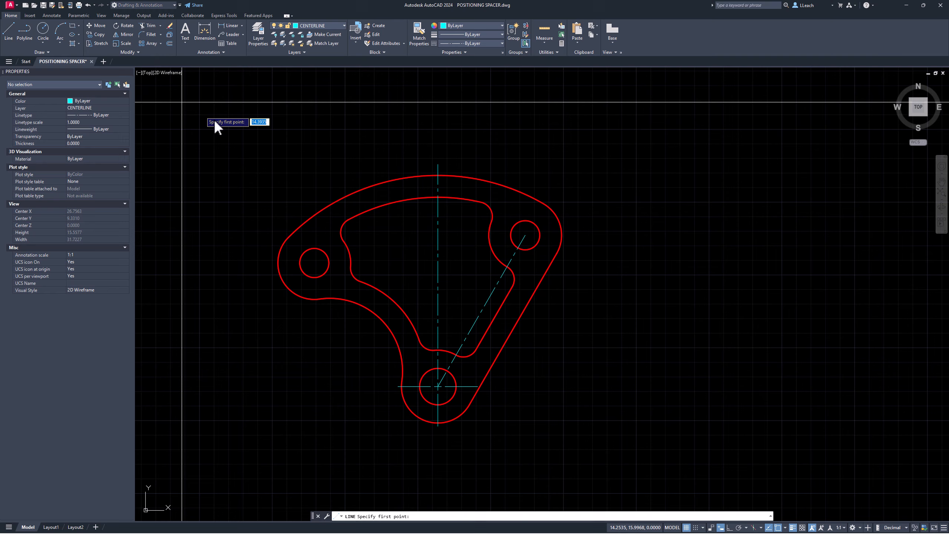
{"action": "left_click", "coordinate": [438, 386]}
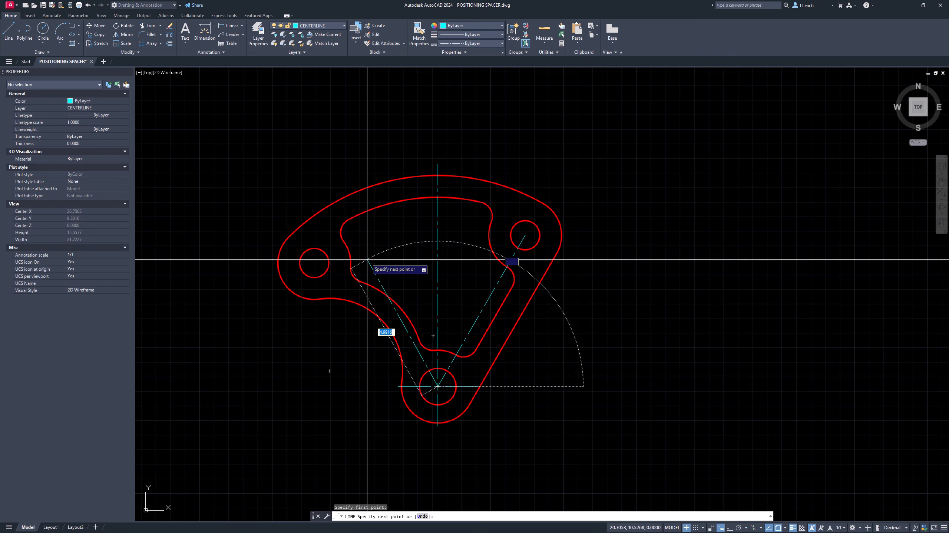
{"action": "left_click", "coordinate": [314, 262]}
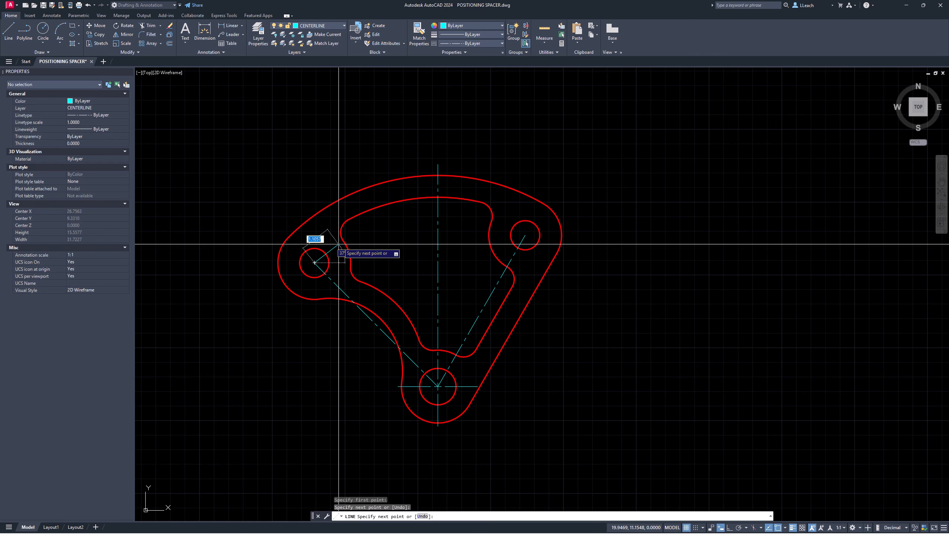
{"action": "key", "text": "Escape"}
{"action": "key", "text": "Escape"}
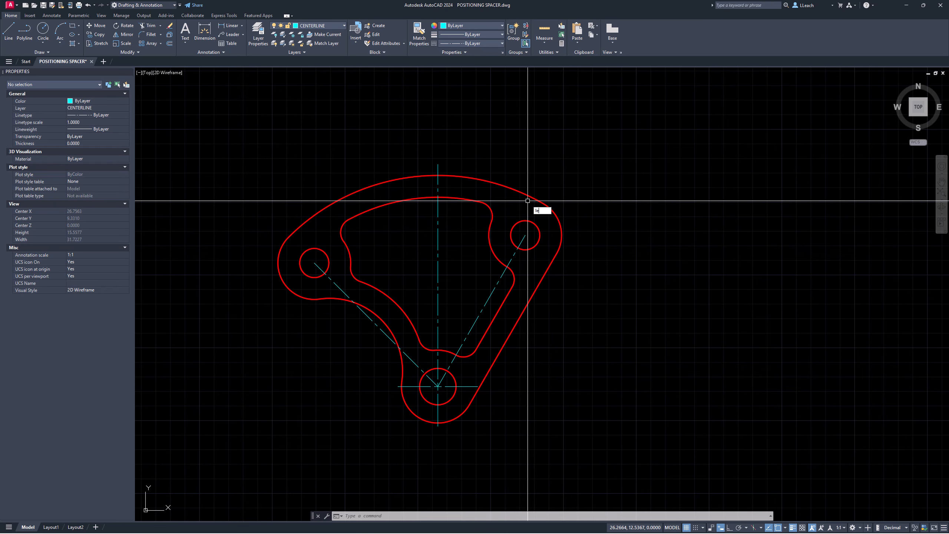
Step: Use LENGTHEN with a delta of 1 on the upper-right and left diagonal centrelines
{"action": "type", "text": "n"}
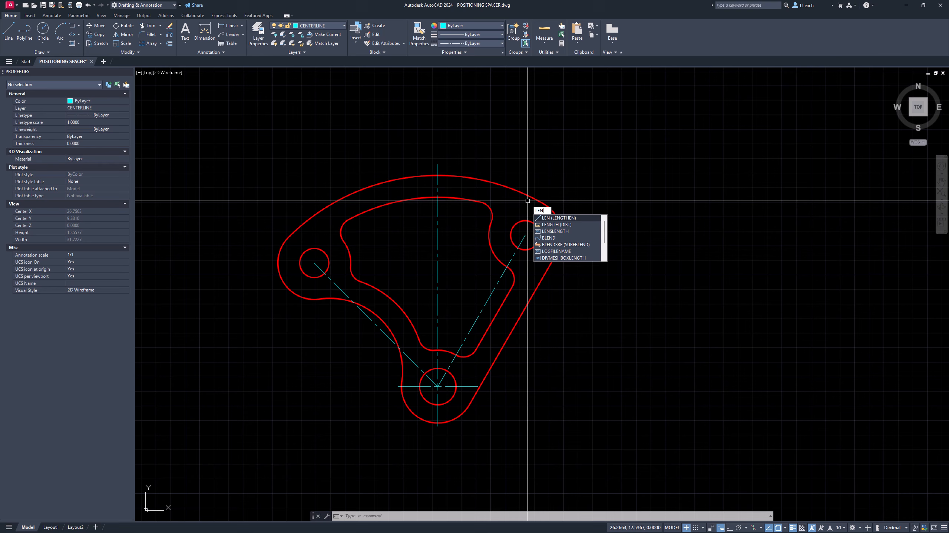
{"action": "left_click", "coordinate": [564, 218]}
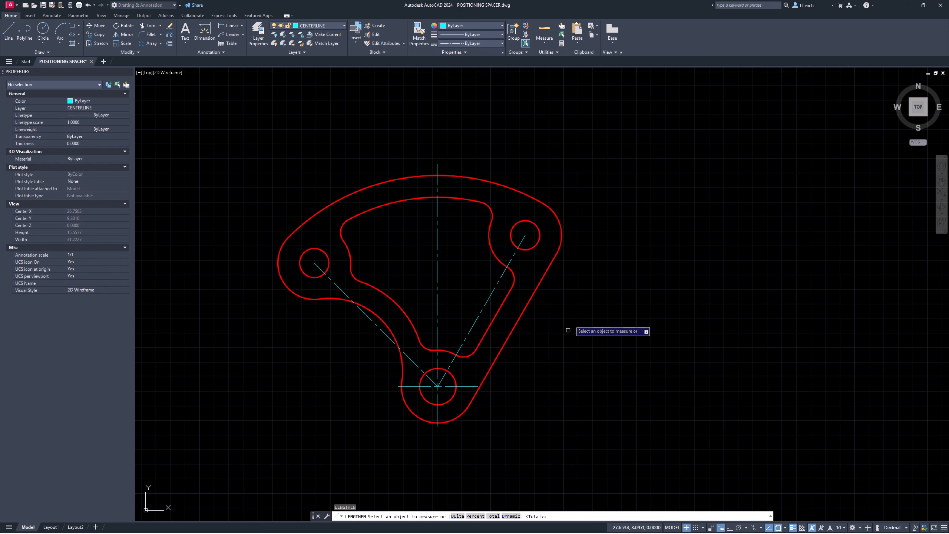
{"action": "left_click", "coordinate": [457, 517]}
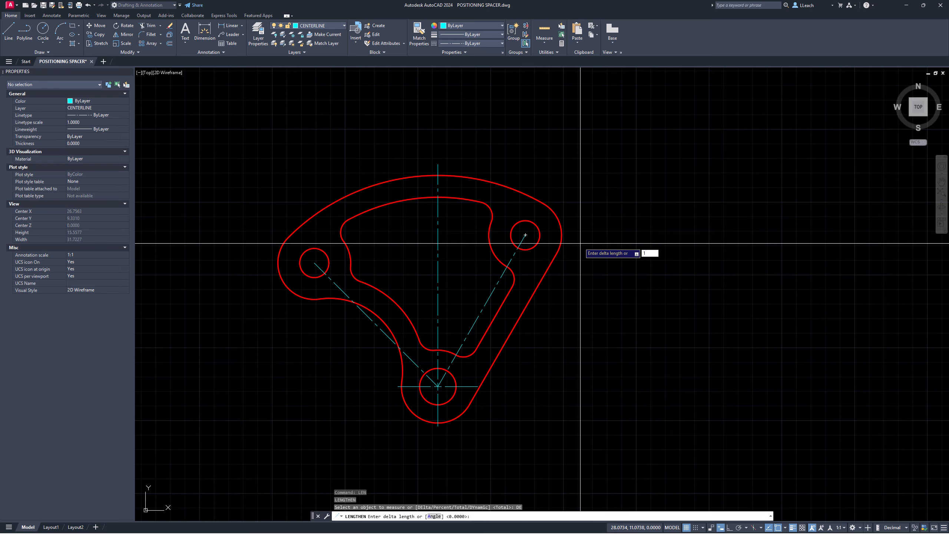
{"action": "key", "text": "Return"}
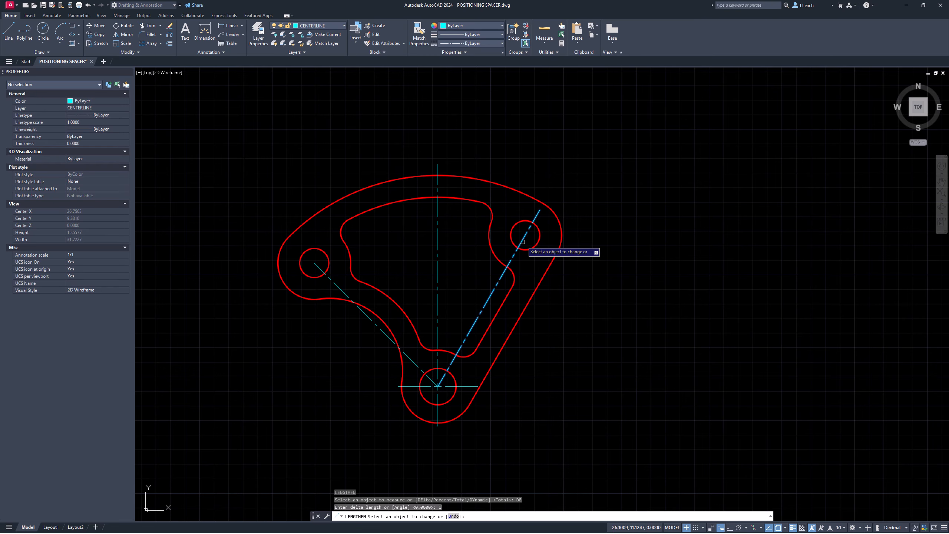
{"action": "left_click", "coordinate": [526, 238]}
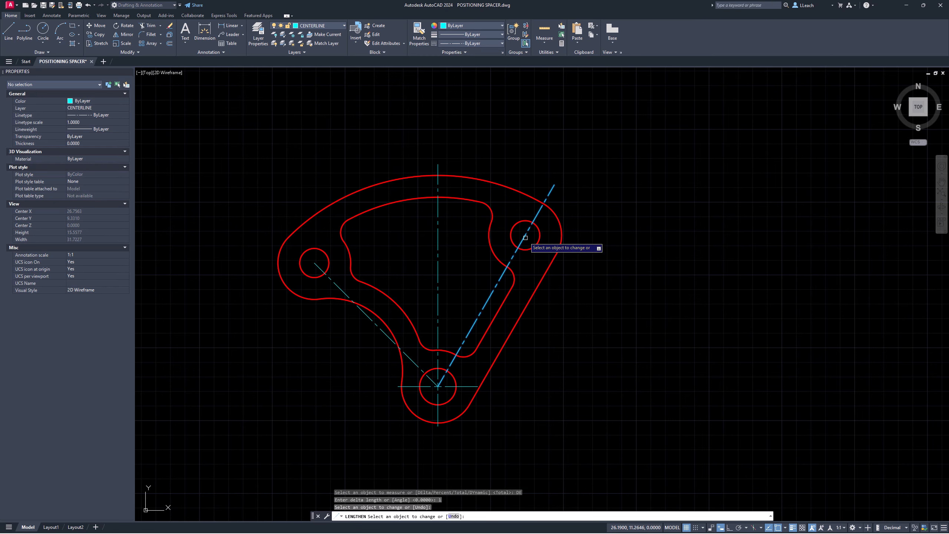
{"action": "left_click", "coordinate": [535, 217]}
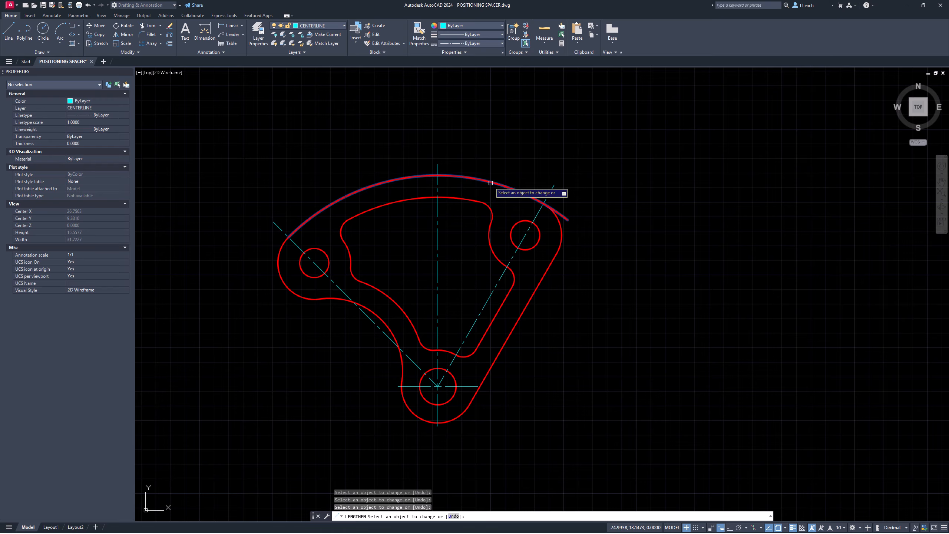
{"action": "key", "text": "Escape"}
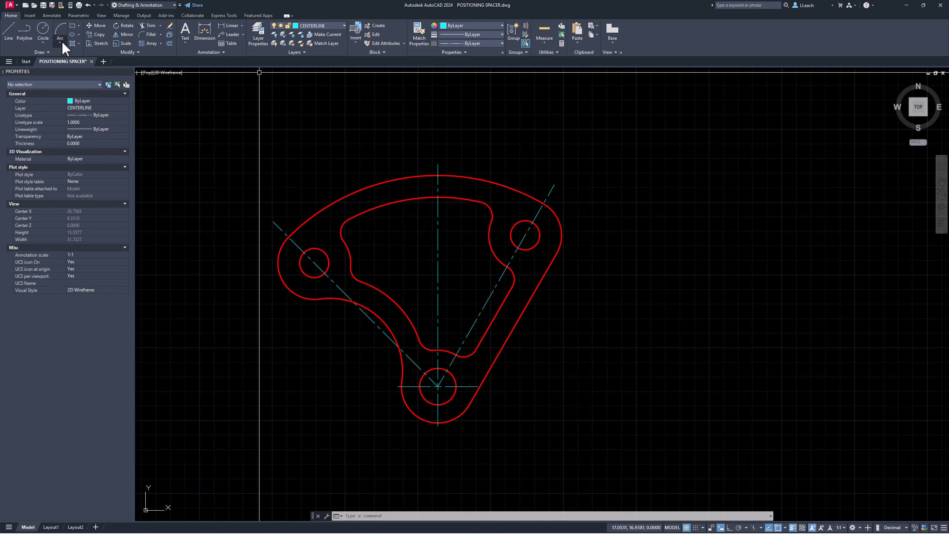
Step: Draw a centre-radius circle on the bottom hole's centre, reaching the other hole centres
{"action": "left_click", "coordinate": [42, 42]}
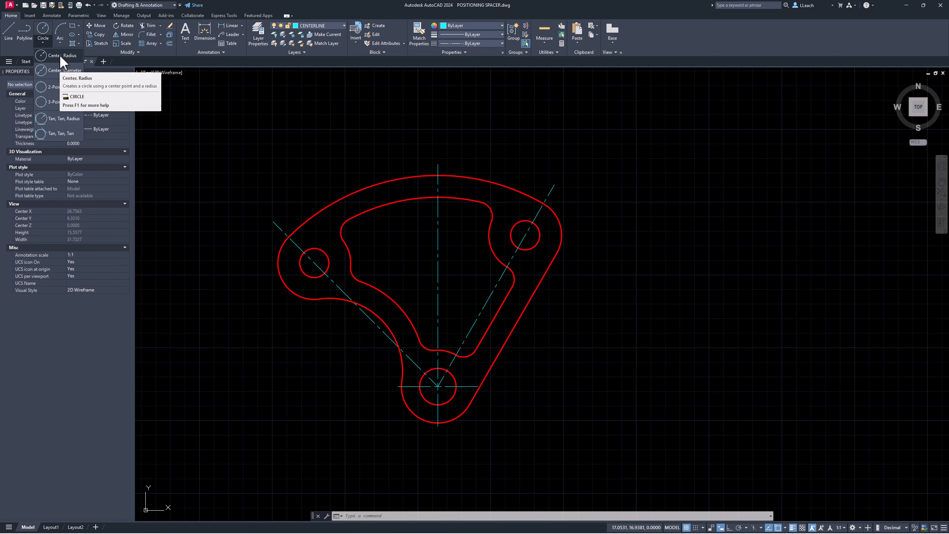
{"action": "left_click", "coordinate": [60, 55]}
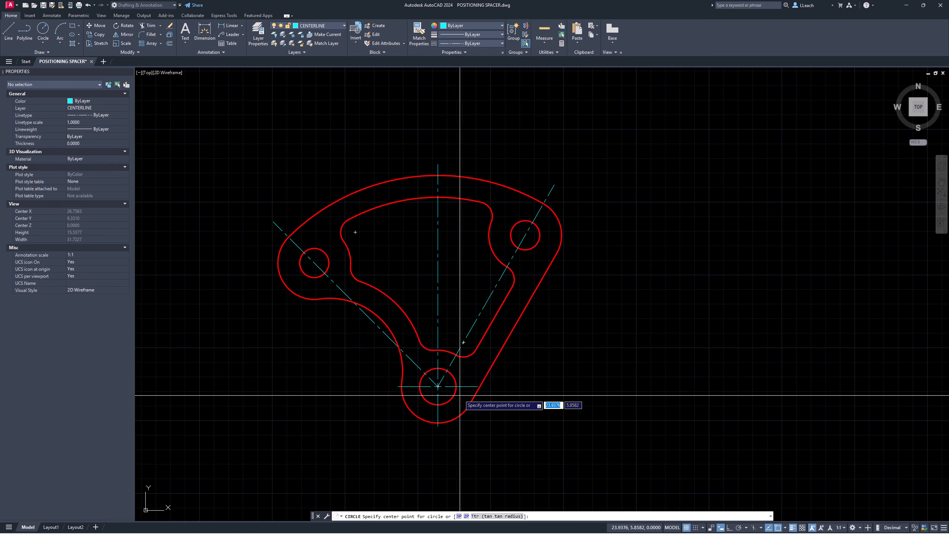
{"action": "left_click", "coordinate": [438, 387]}
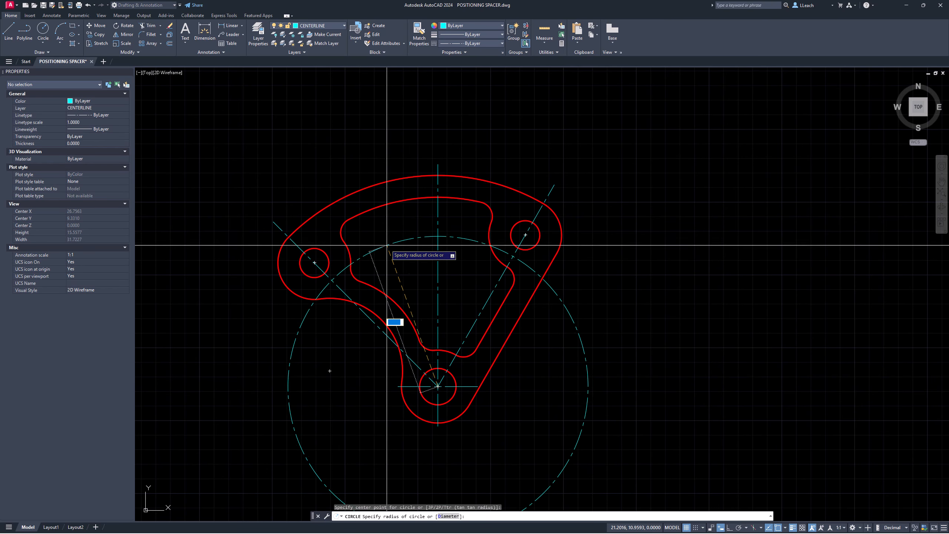
{"action": "key", "text": "Escape"}
{"action": "key", "text": "Escape"}
{"action": "key", "text": "Escape"}
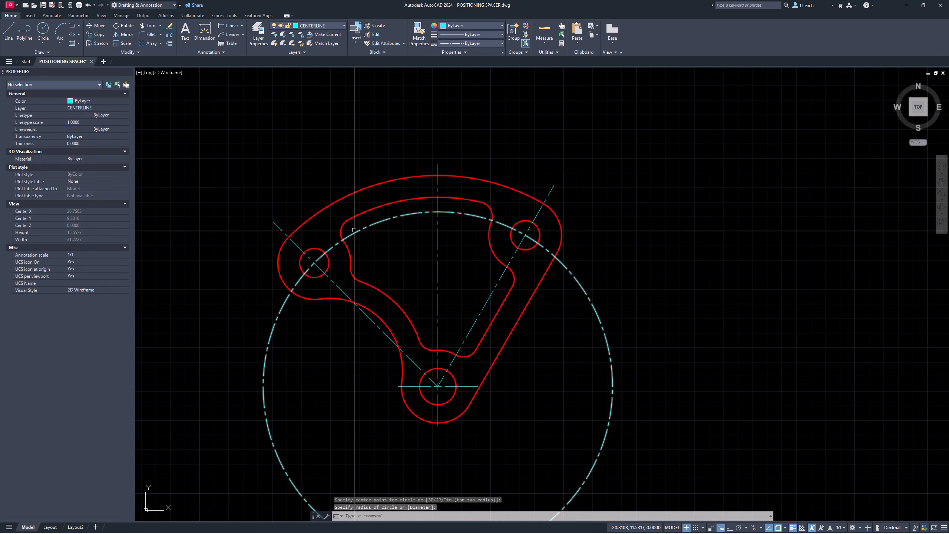
{"action": "middle_click_drag", "start_coordinate": [351, 217], "coordinate": [354, 138]}
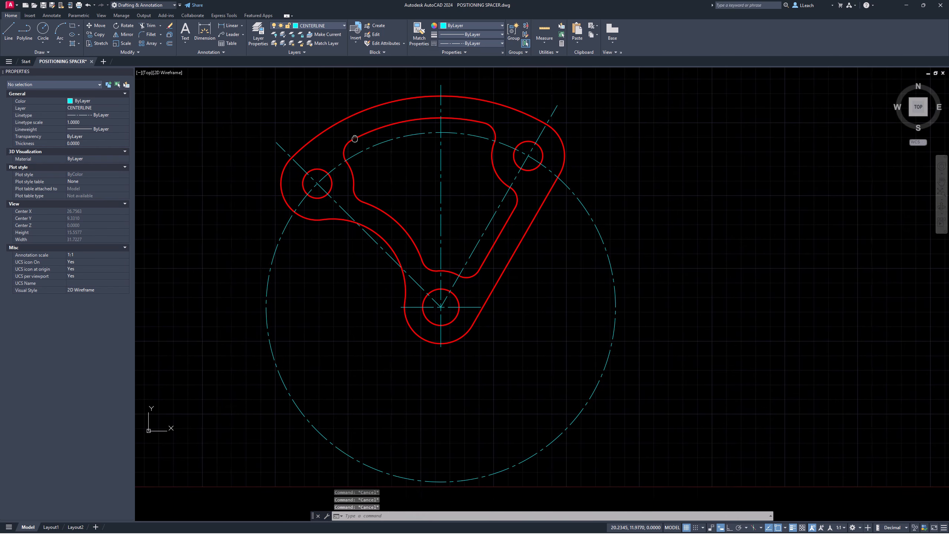
Step: Use BREAK on the dashed centreline circle to cut it back, then recentre the spacer
{"action": "type", "text": "r"}
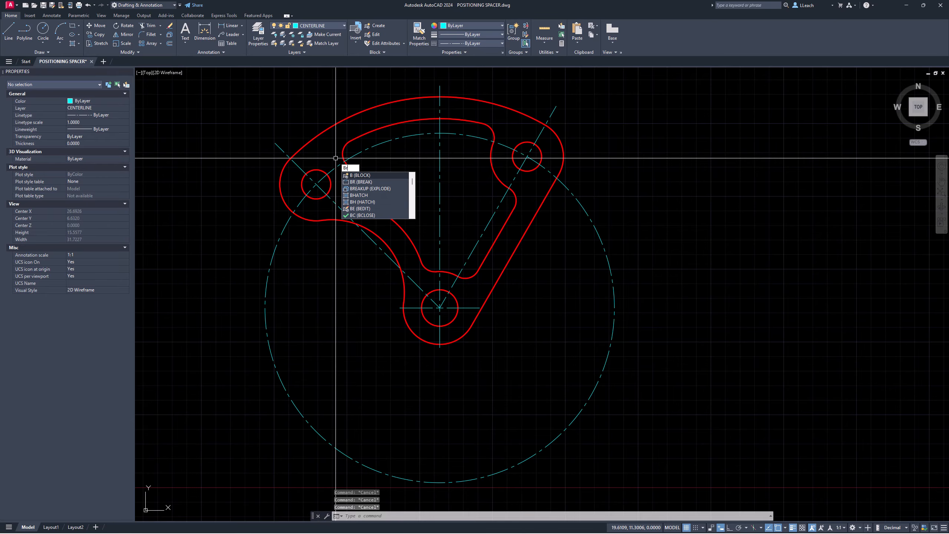
{"action": "key", "text": "Return"}
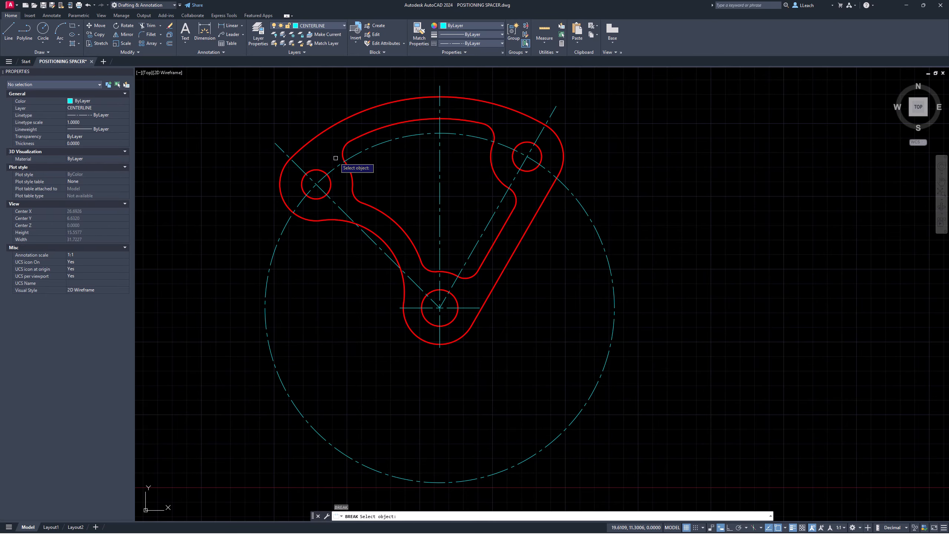
{"action": "left_click", "coordinate": [285, 226]}
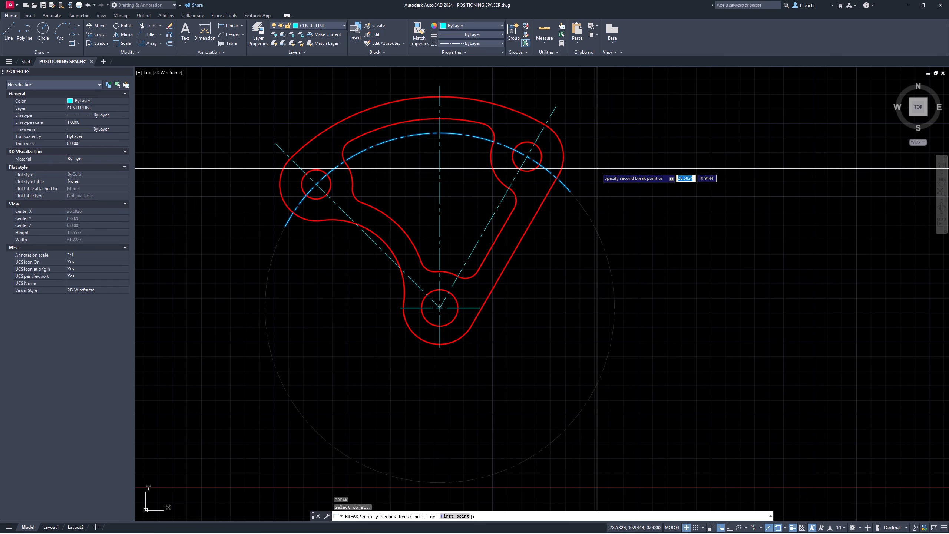
{"action": "key", "text": "Escape"}
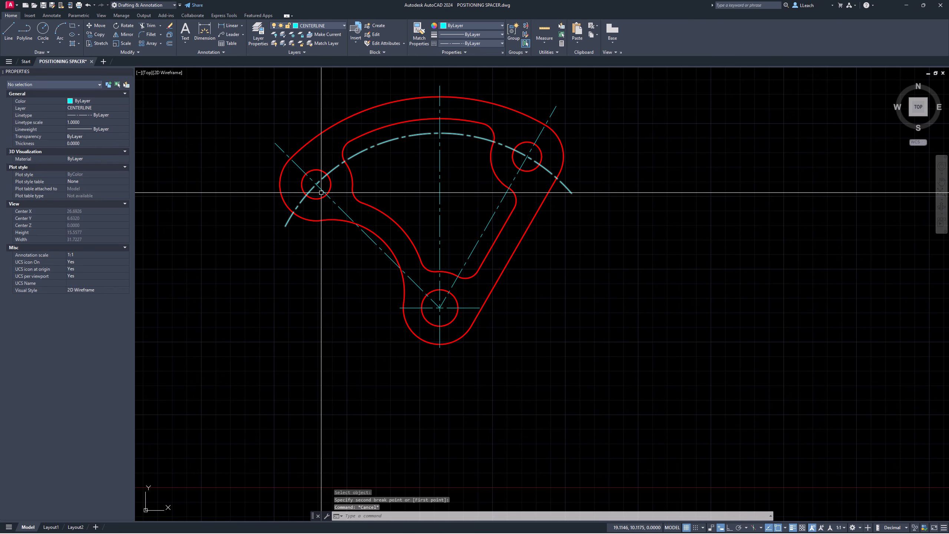
{"action": "middle_click_drag", "start_coordinate": [456, 176], "coordinate": [388, 234]}
{"action": "middle_click_drag", "start_coordinate": [474, 180], "coordinate": [516, 189]}
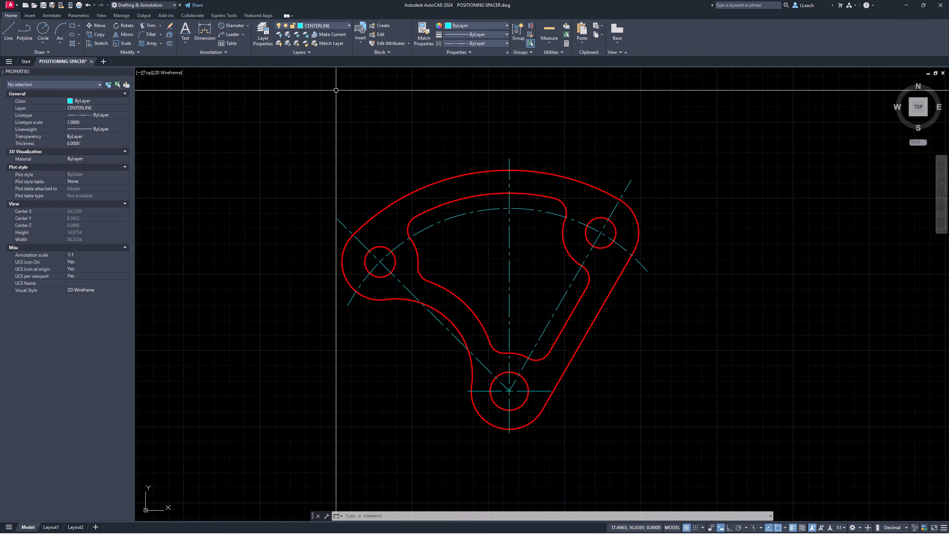
Step: Make DIMS current and add a 45° angular dimension between the left diagonal and vertical centrelines
{"action": "left_click", "coordinate": [332, 25]}
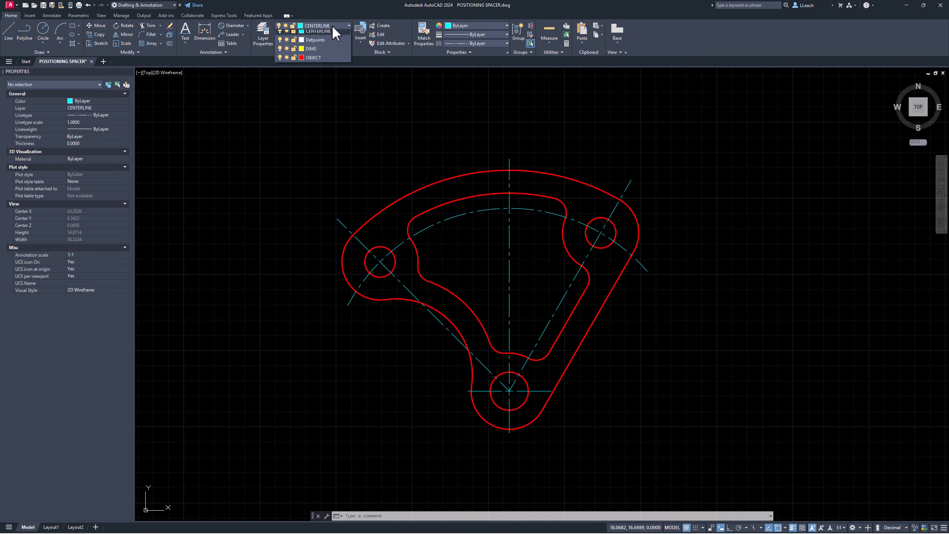
{"action": "left_click", "coordinate": [311, 61]}
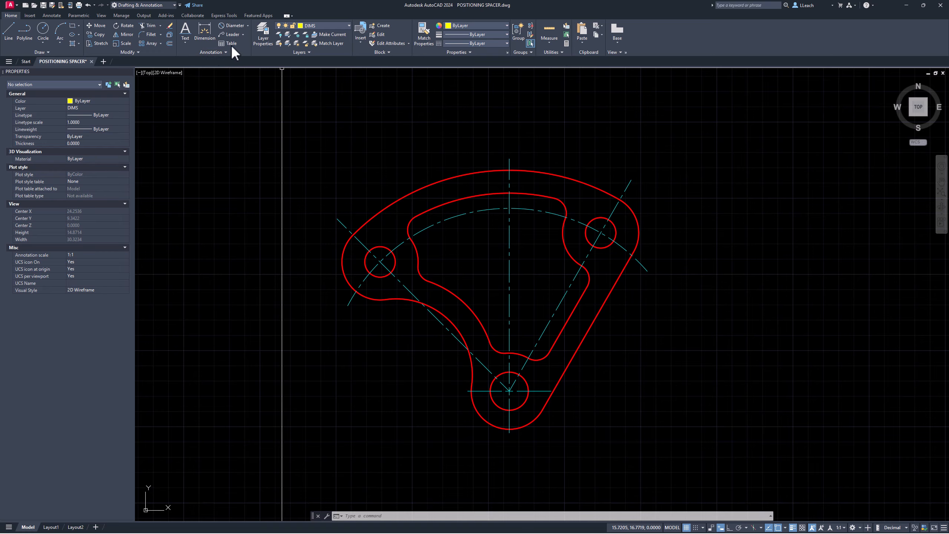
{"action": "left_click", "coordinate": [248, 26]}
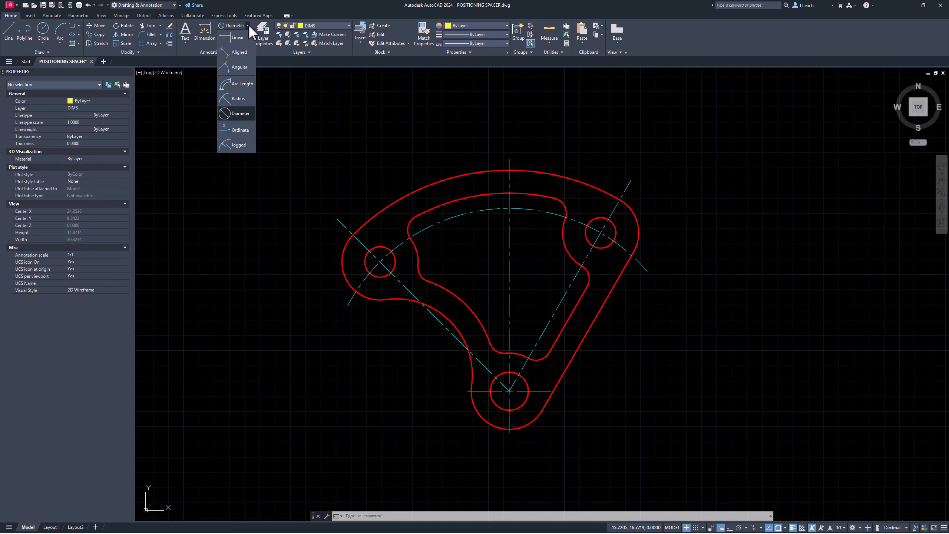
{"action": "left_click", "coordinate": [238, 67]}
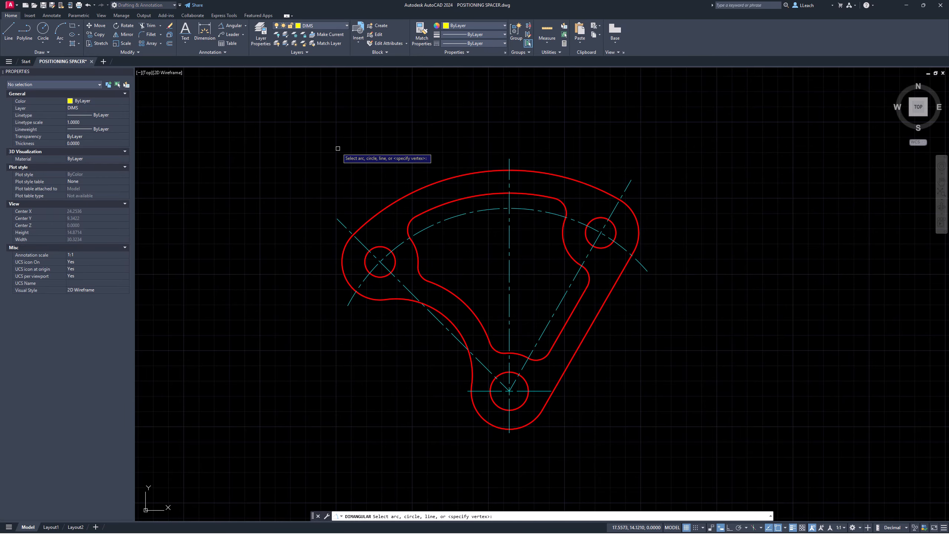
{"action": "left_click", "coordinate": [344, 226]}
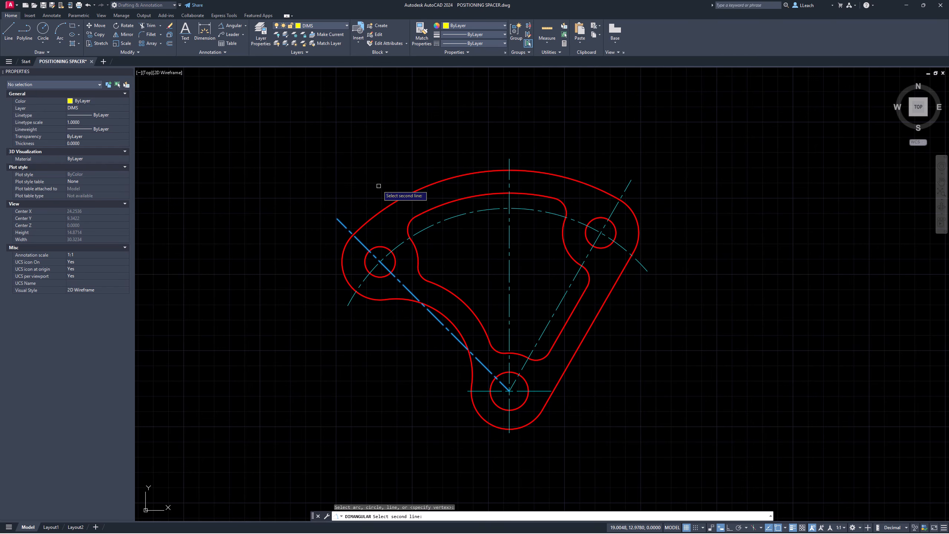
{"action": "left_click", "coordinate": [510, 160]}
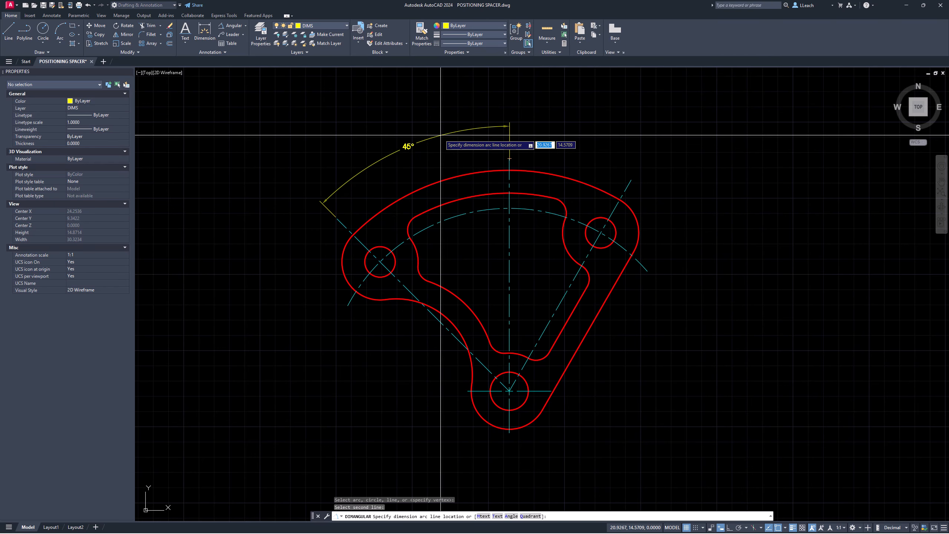
{"action": "left_click", "coordinate": [431, 124]}
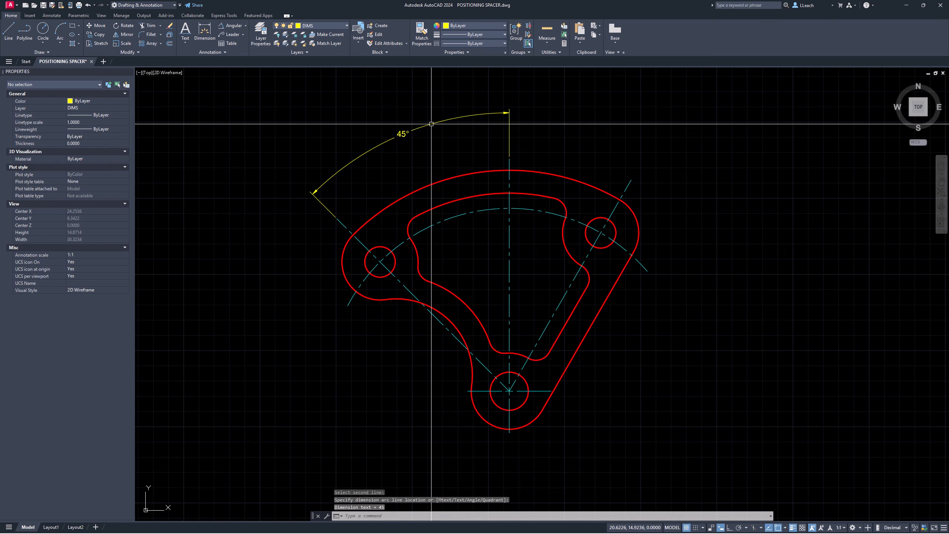
Step: Add a 30° angular dimension between the vertical and upper-right diagonal centrelines
{"action": "left_click", "coordinate": [231, 25]}
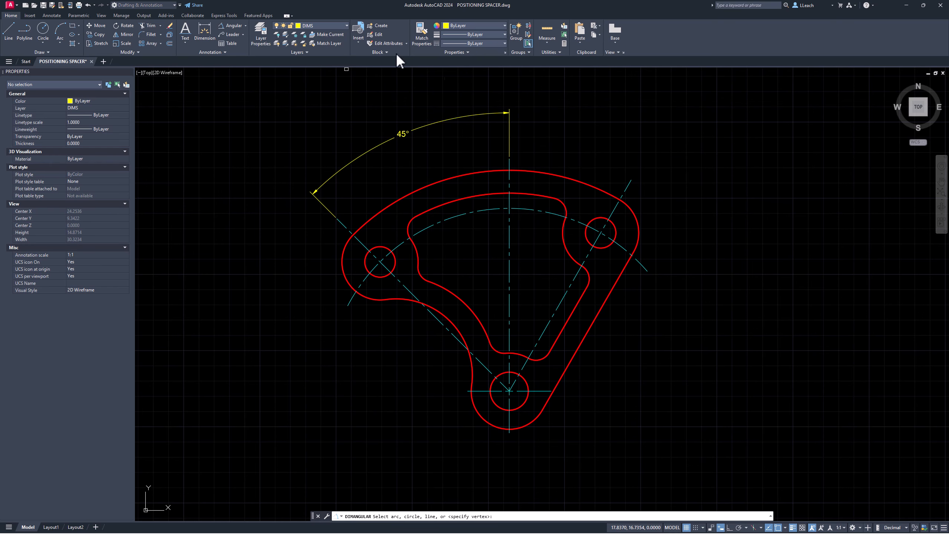
{"action": "left_click", "coordinate": [510, 177]}
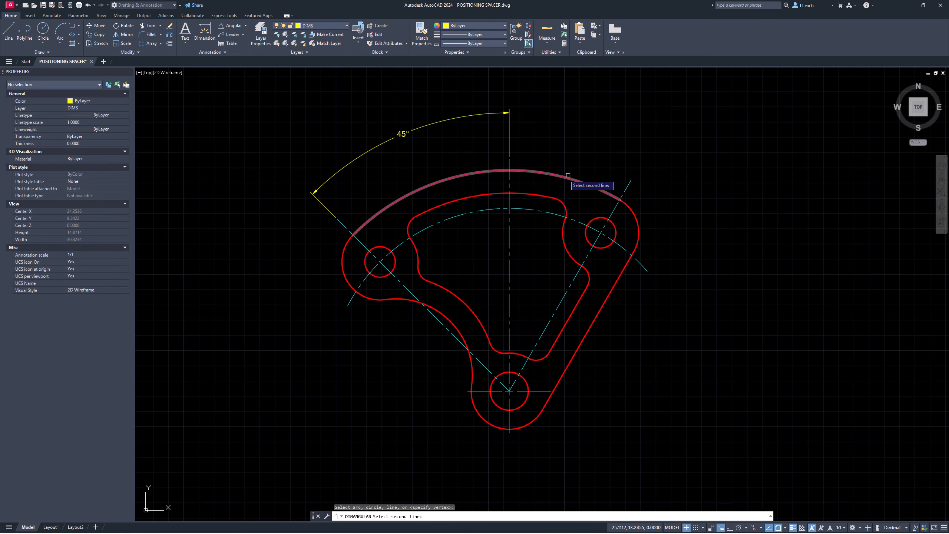
{"action": "left_click", "coordinate": [627, 184]}
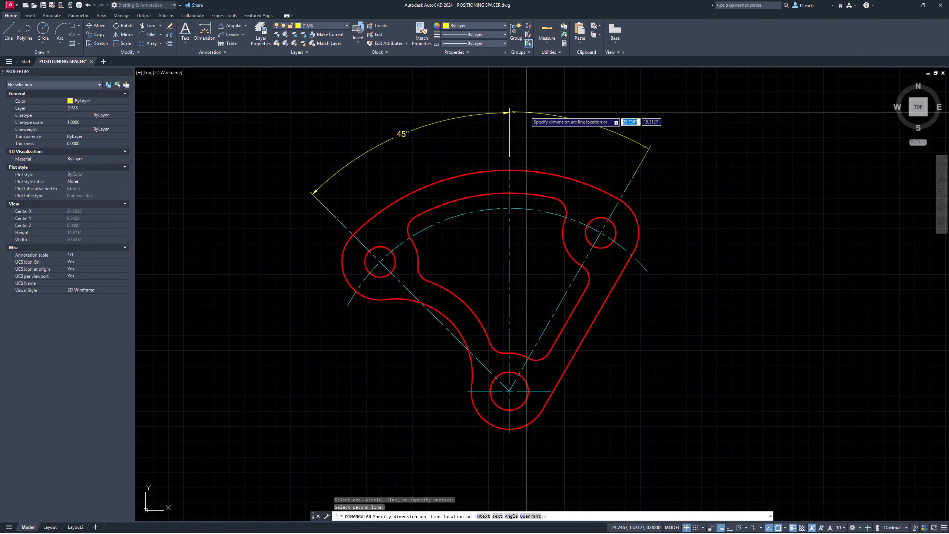
{"action": "scroll", "coordinate": [484, 145], "scroll_direction": "up", "scroll_amount": 10}
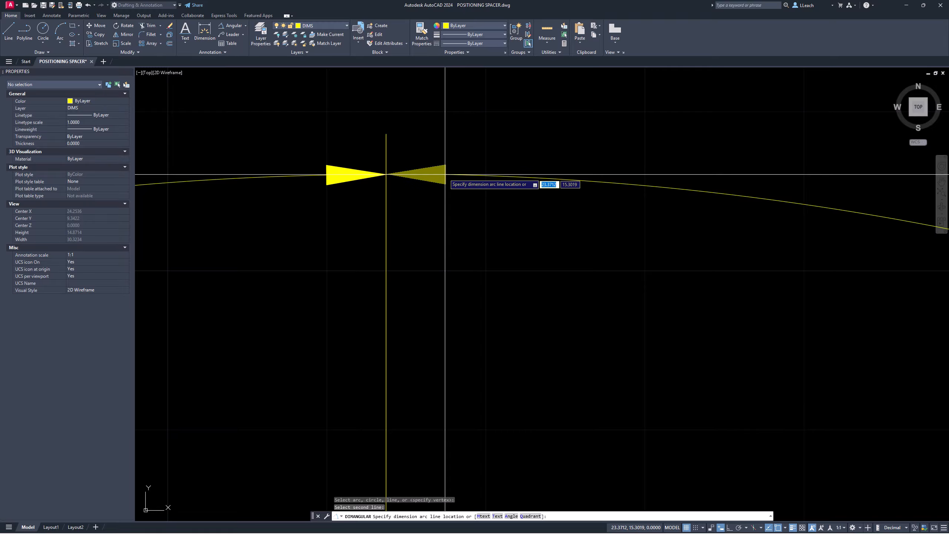
{"action": "left_click", "coordinate": [445, 174]}
{"action": "scroll", "coordinate": [417, 131], "scroll_direction": "up", "scroll_amount": 4}
{"action": "scroll", "coordinate": [418, 136], "scroll_direction": "down", "scroll_amount": 6}
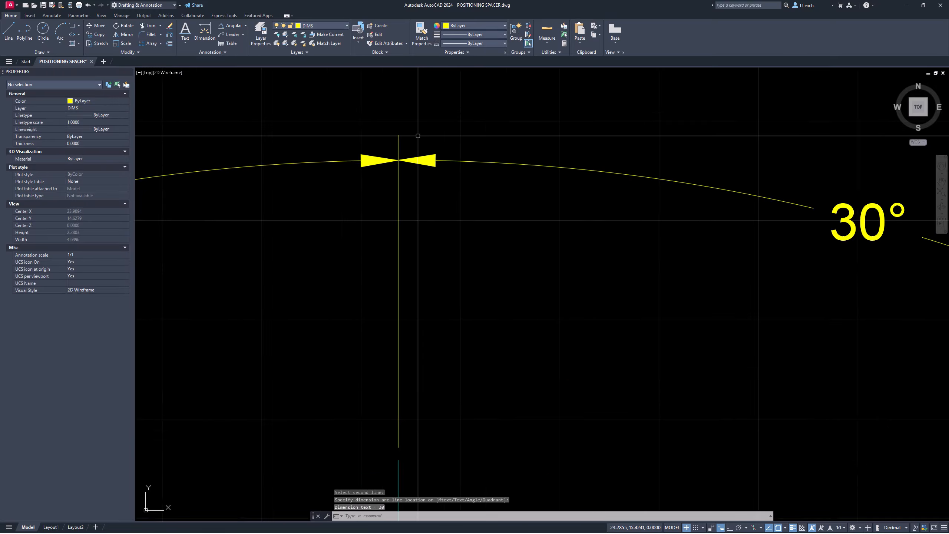
{"action": "scroll", "coordinate": [418, 136], "scroll_direction": "down", "scroll_amount": 6}
{"action": "scroll", "coordinate": [421, 133], "scroll_direction": "down", "scroll_amount": 2}
{"action": "middle_click_drag", "start_coordinate": [432, 121], "coordinate": [488, 119]}
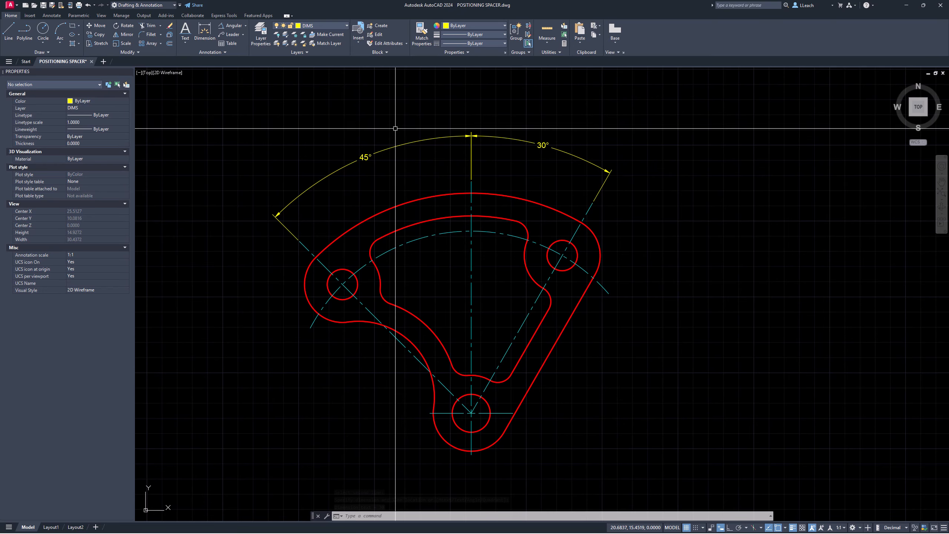
Step: Start an aligned dimension and zoom in on the right arm
{"action": "left_click", "coordinate": [246, 25]}
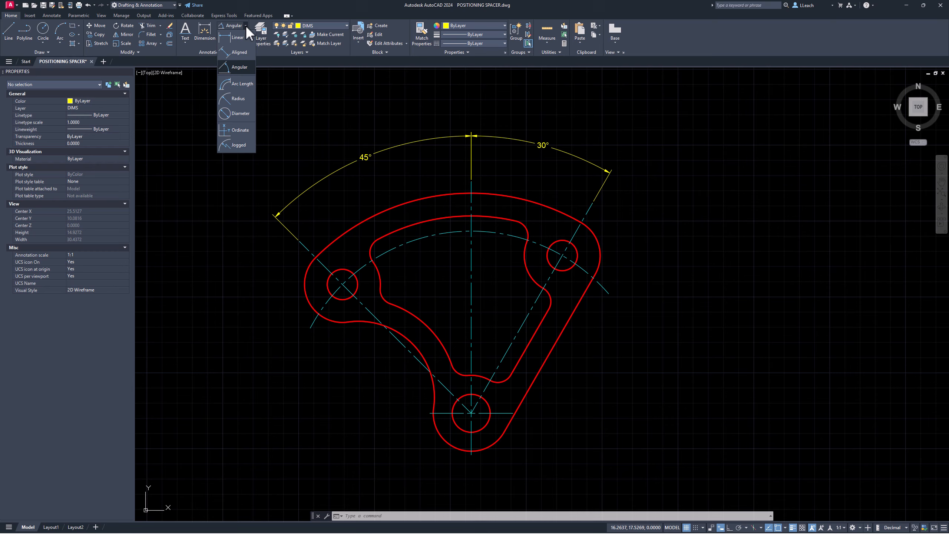
{"action": "left_click", "coordinate": [241, 53]}
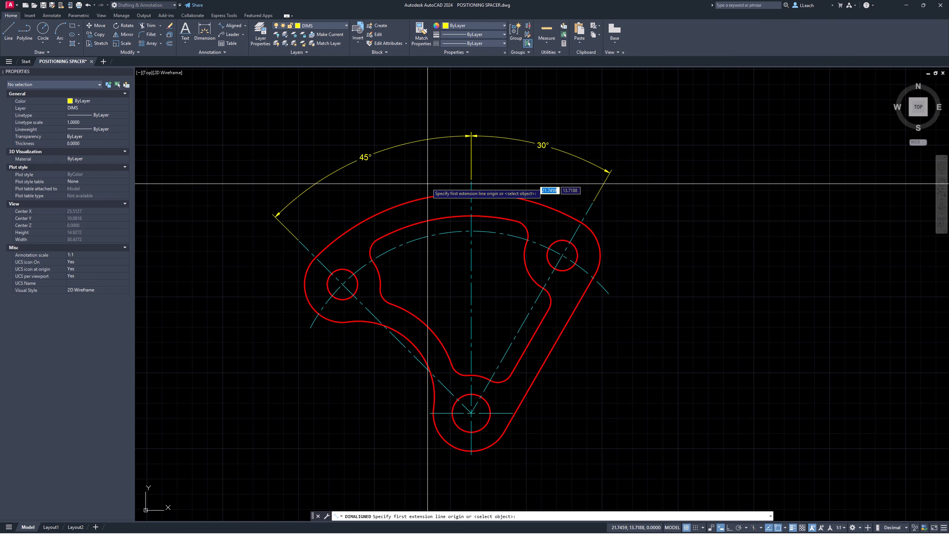
{"action": "mouse_move", "coordinate": [547, 311]}
{"action": "middle_mouse_down"}
{"action": "mouse_move", "coordinate": [490, 218]}
{"action": "mouse_move", "coordinate": [447, 215]}
{"action": "middle_mouse_up"}
{"action": "scroll", "coordinate": [493, 218], "scroll_direction": "up", "scroll_amount": 4}
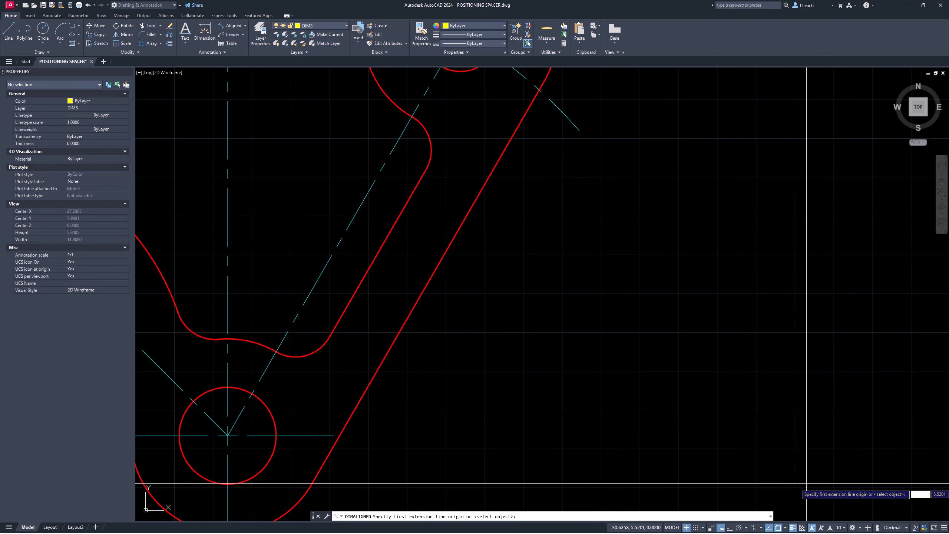
Step: Limit object snaps to Nearest and Perpendicular only
{"action": "left_click", "coordinate": [786, 527]}
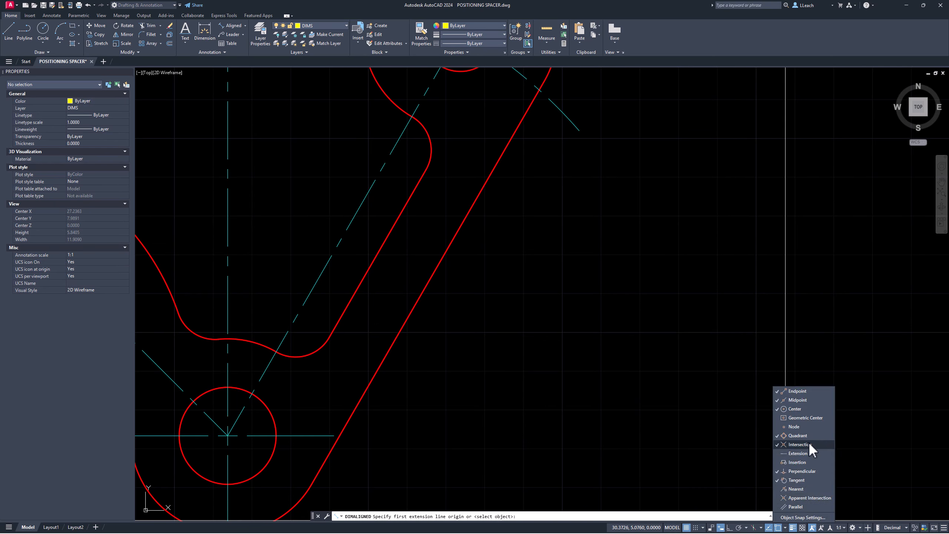
{"action": "left_click", "coordinate": [795, 489]}
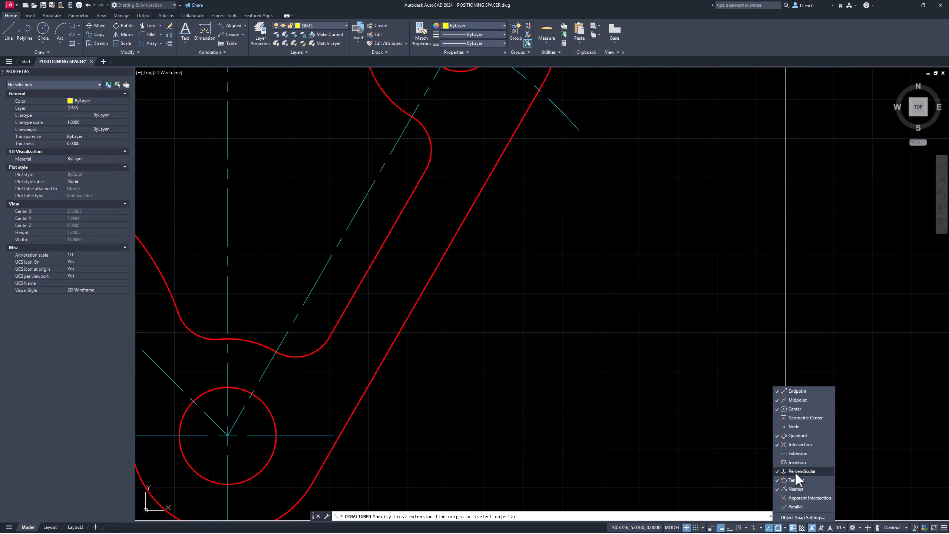
{"action": "left_click", "coordinate": [792, 481]}
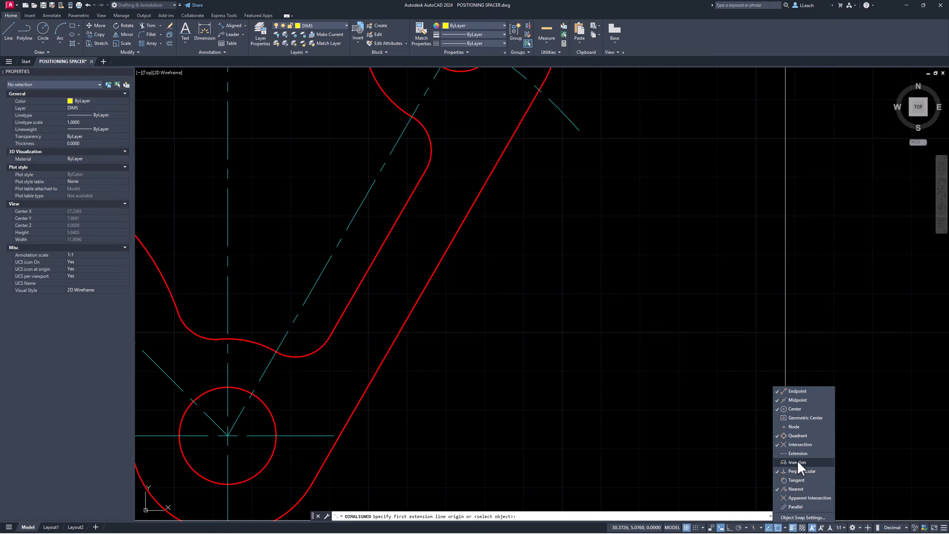
{"action": "left_click", "coordinate": [796, 444]}
{"action": "left_click", "coordinate": [796, 436]}
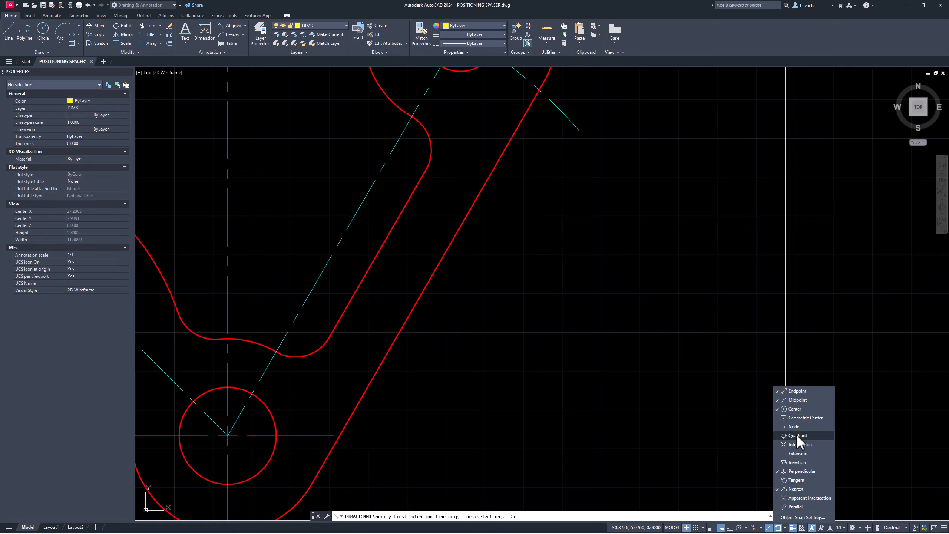
{"action": "left_click", "coordinate": [795, 408]}
{"action": "left_click", "coordinate": [793, 400]}
{"action": "left_click", "coordinate": [793, 390]}
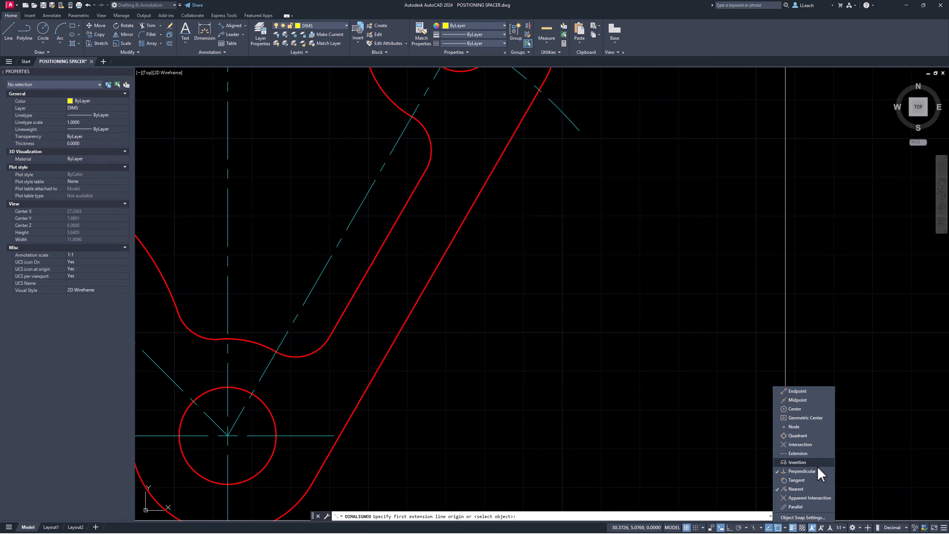
{"action": "left_click", "coordinate": [759, 451]}
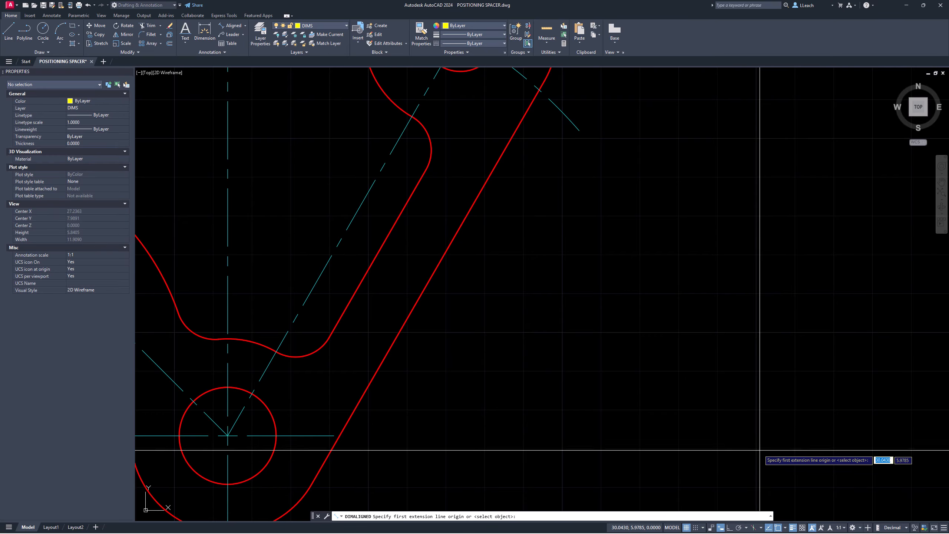
Step: Dimension the 0.75 wall from the slot edge to the perpendicular outer edge
{"action": "left_click", "coordinate": [385, 238]}
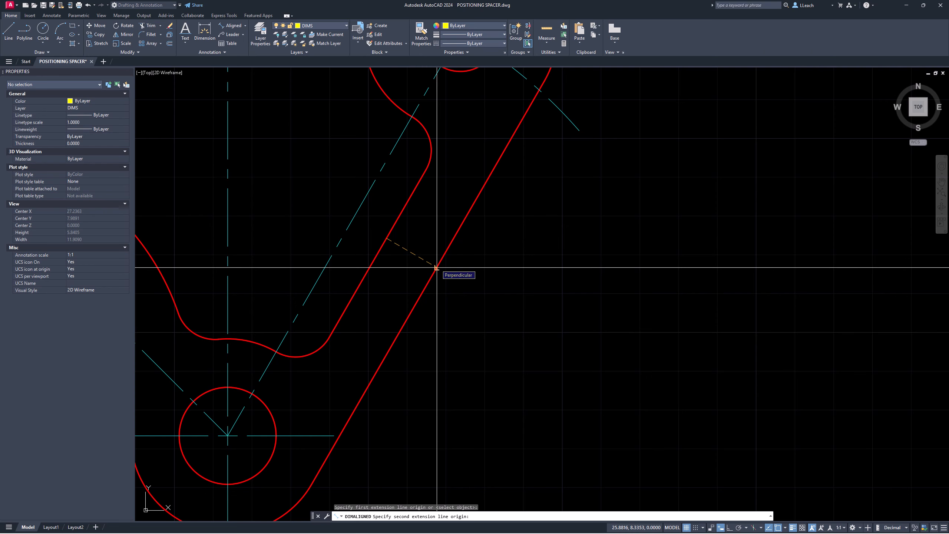
{"action": "left_click", "coordinate": [436, 268]}
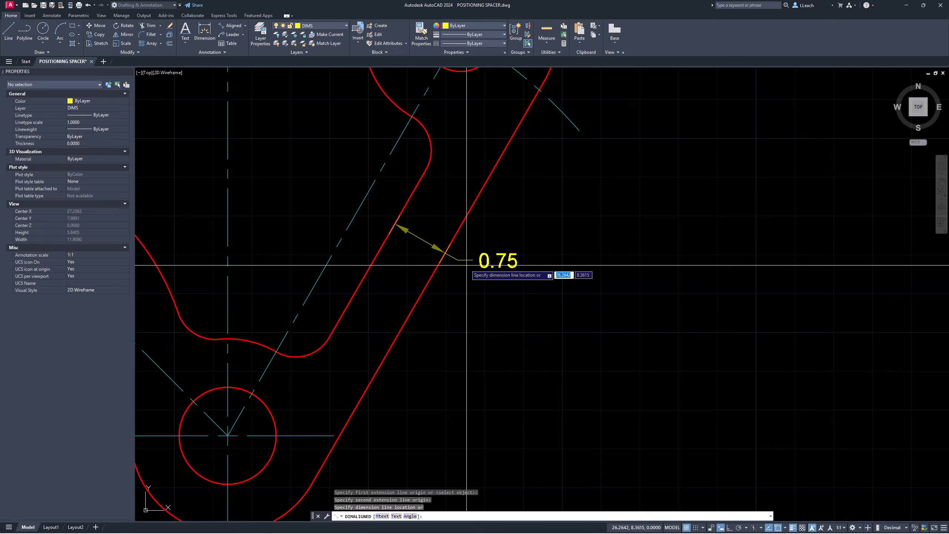
{"action": "left_click", "coordinate": [465, 265]}
{"action": "scroll", "coordinate": [455, 209], "scroll_direction": "down", "scroll_amount": 5}
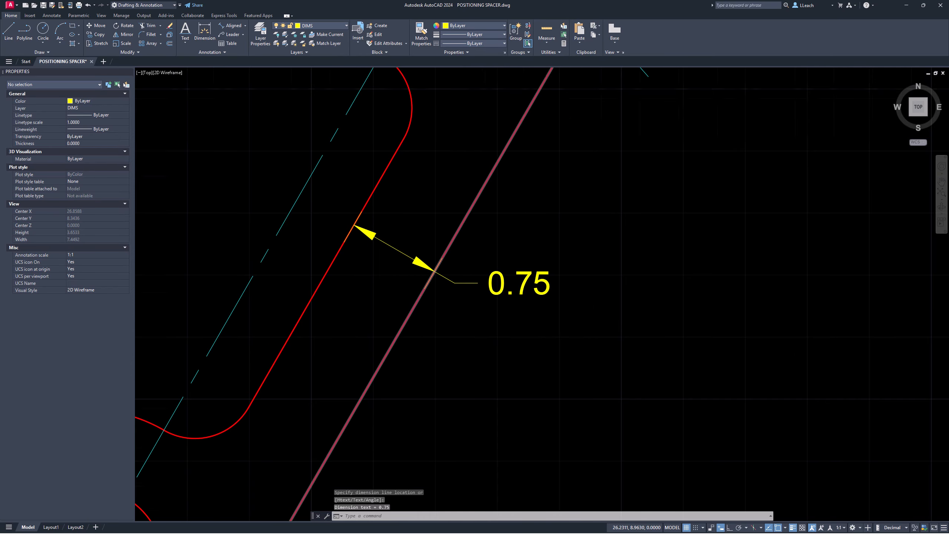
Step: Close the Properties palette and bring up the shortcut menu for the inner slot edge
{"action": "middle_click_drag", "start_coordinate": [455, 210], "coordinate": [502, 272]}
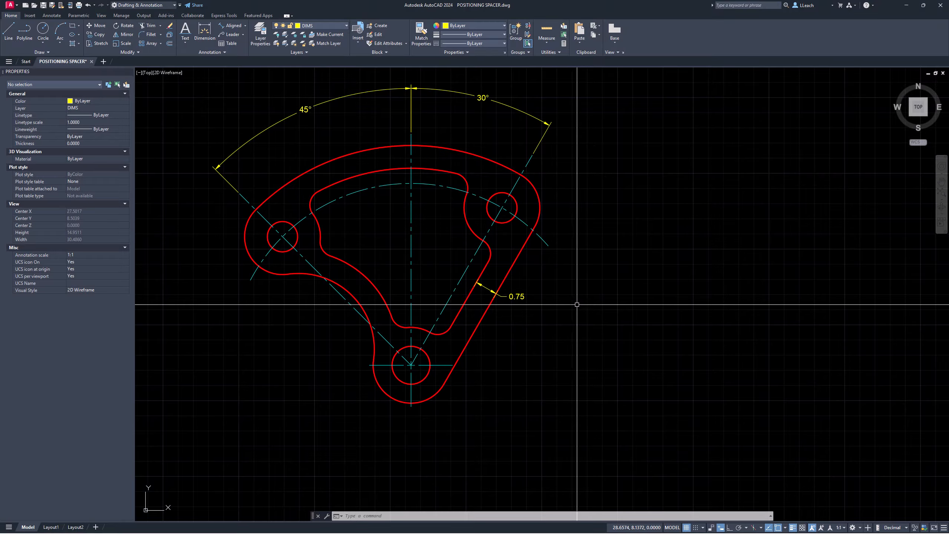
{"action": "scroll", "coordinate": [546, 290], "scroll_direction": "up", "scroll_amount": 4}
{"action": "mouse_move", "coordinate": [527, 273]}
{"action": "middle_mouse_down"}
{"action": "mouse_move", "coordinate": [650, 276]}
{"action": "mouse_move", "coordinate": [643, 262]}
{"action": "middle_mouse_up"}
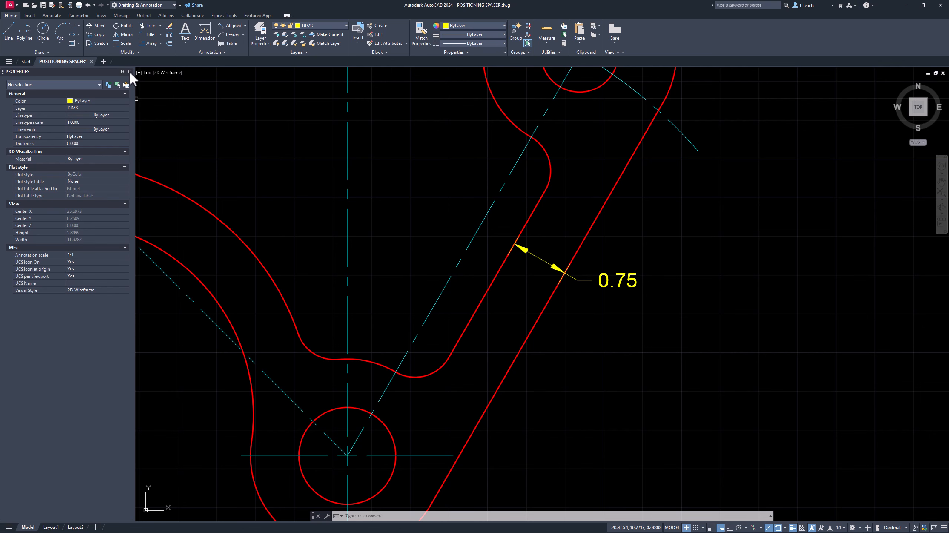
{"action": "left_click", "coordinate": [129, 71]}
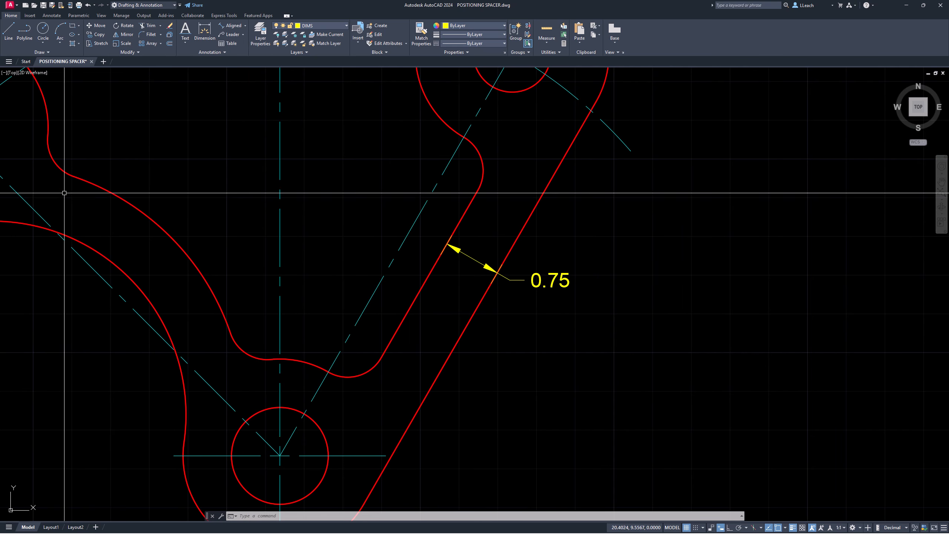
{"action": "middle_click_drag", "start_coordinate": [266, 297], "coordinate": [284, 281]}
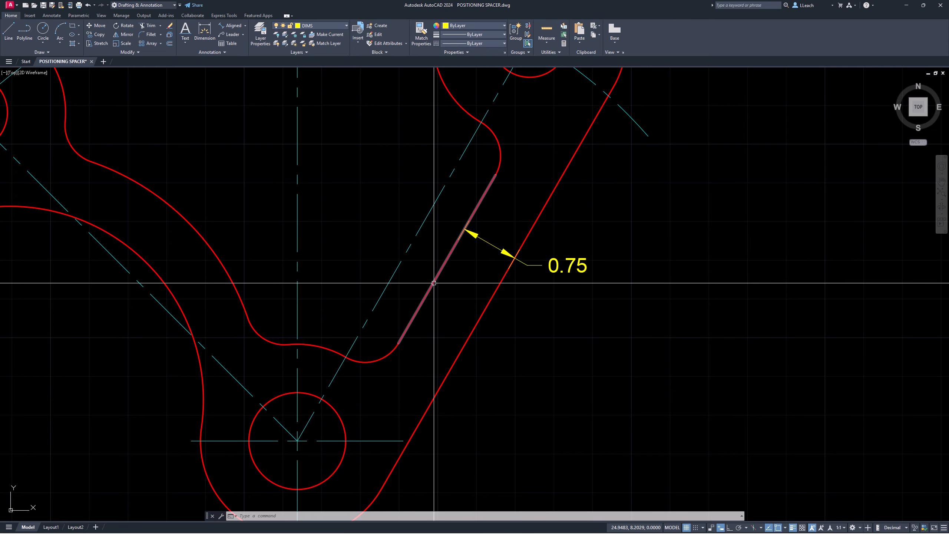
{"action": "right_click", "coordinate": [434, 283]}
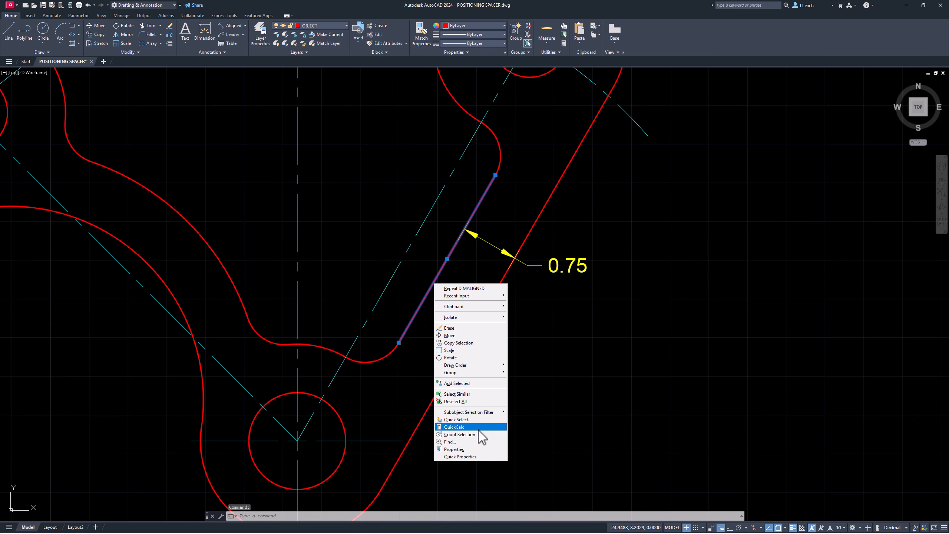
Step: Show the slot edge's Properties and redock the palette on the left of the drawing
{"action": "left_click", "coordinate": [464, 450]}
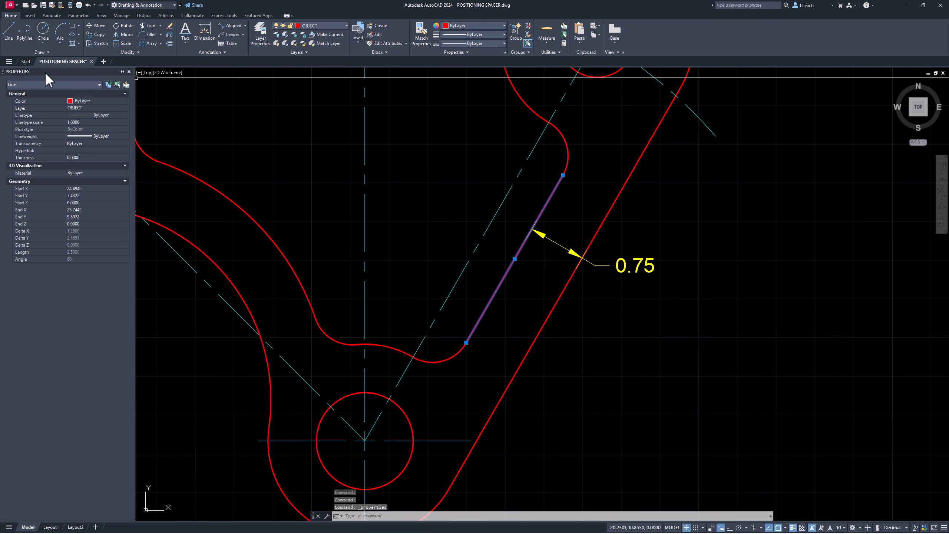
{"action": "left_click_drag", "start_coordinate": [44, 71], "coordinate": [429, 144]}
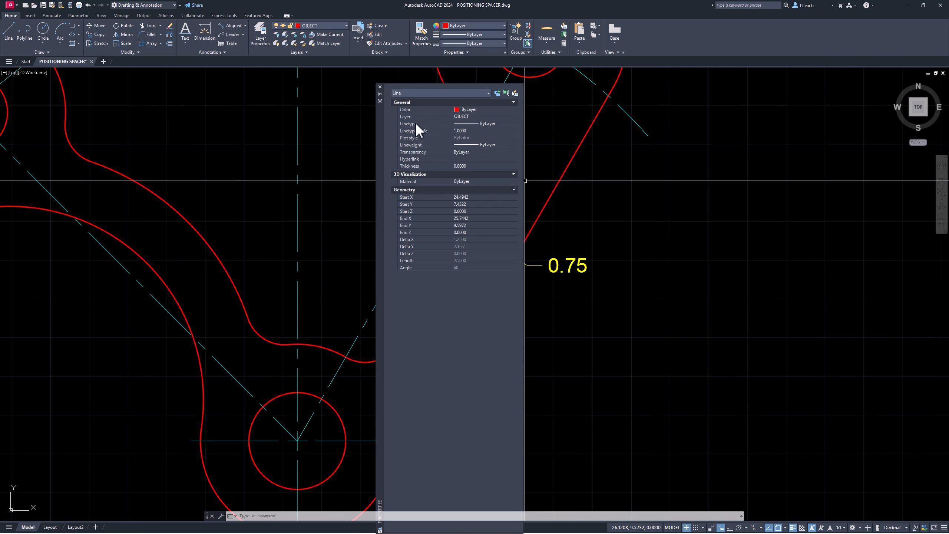
{"action": "mouse_move", "coordinate": [382, 146]}
{"action": "left_mouse_down"}
{"action": "mouse_move", "coordinate": [373, 156]}
{"action": "mouse_move", "coordinate": [2, 180]}
{"action": "left_mouse_up"}
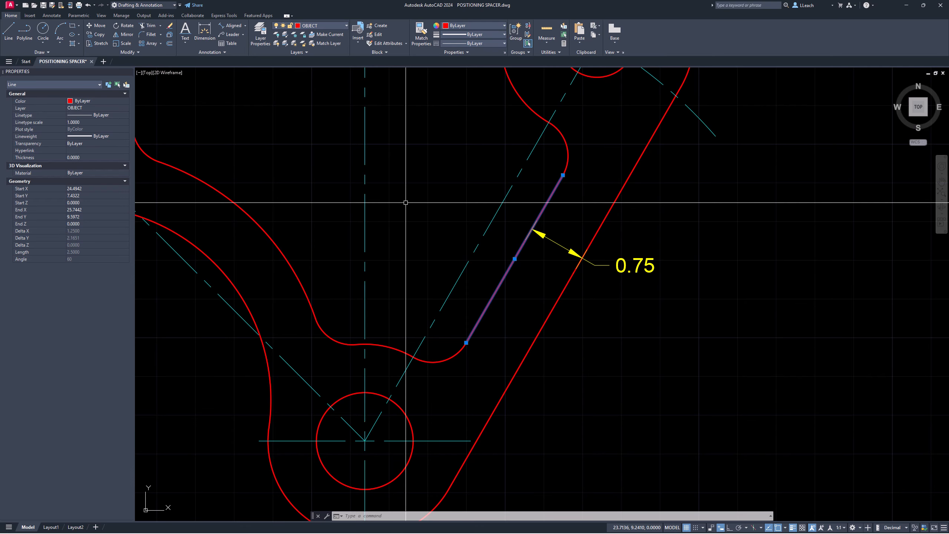
{"action": "scroll", "coordinate": [332, 166], "scroll_direction": "up", "scroll_amount": 2}
{"action": "scroll", "coordinate": [341, 166], "scroll_direction": "down", "scroll_amount": 2}
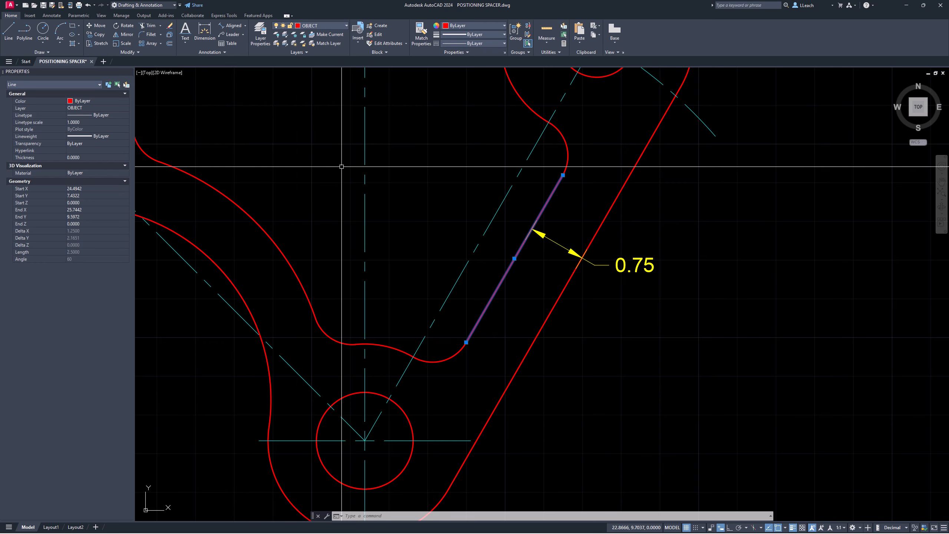
{"action": "middle_click_drag", "start_coordinate": [391, 167], "coordinate": [288, 161]}
{"action": "scroll", "coordinate": [372, 190], "scroll_direction": "up", "scroll_amount": 2}
{"action": "middle_click_drag", "start_coordinate": [420, 212], "coordinate": [390, 163]}
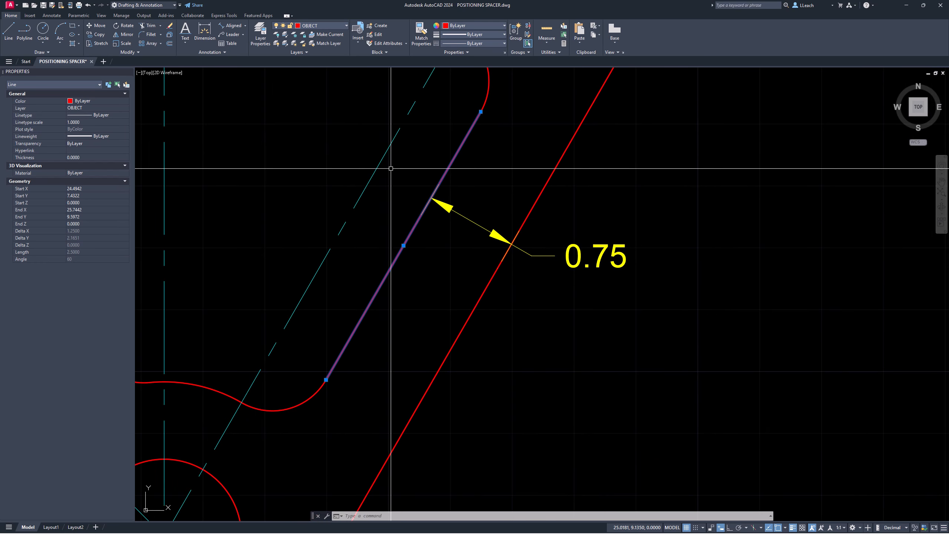
{"action": "key", "text": "Escape"}
{"action": "key", "text": "Escape"}
{"action": "key", "text": "Escape"}
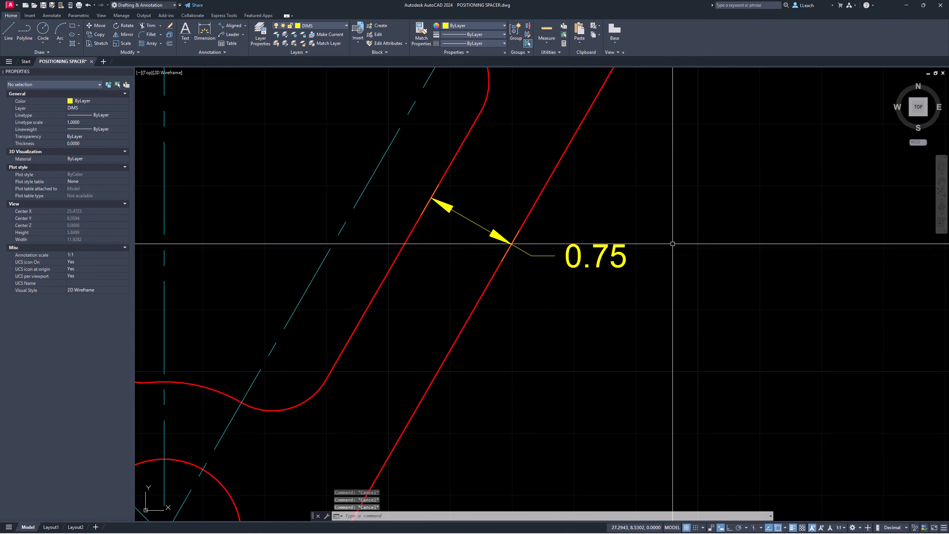
Step: Set Suppress leading zeros to Yes on the 0.75 wall dimension so it reads .75
{"action": "left_click", "coordinate": [580, 253]}
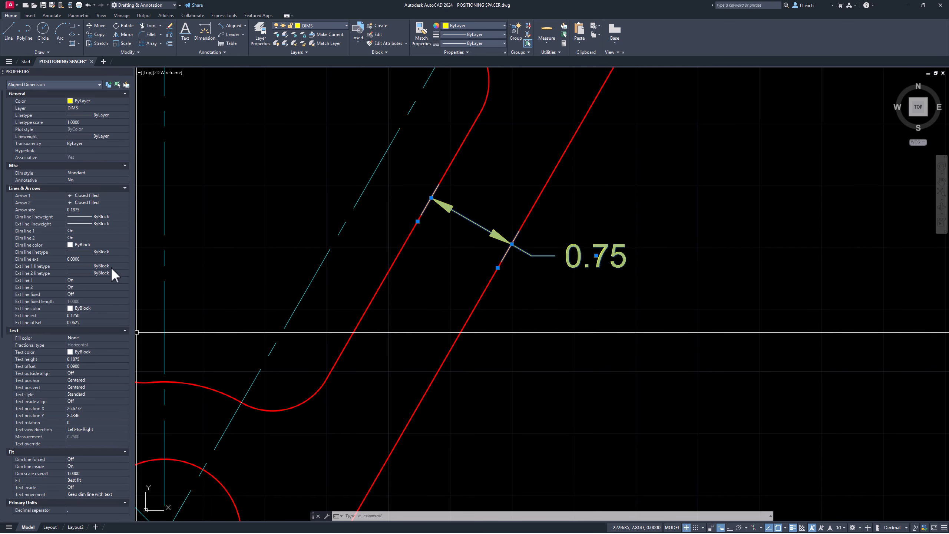
{"action": "scroll", "coordinate": [99, 255], "scroll_direction": "down", "scroll_amount": 4}
{"action": "scroll", "coordinate": [91, 311], "scroll_direction": "down", "scroll_amount": 2}
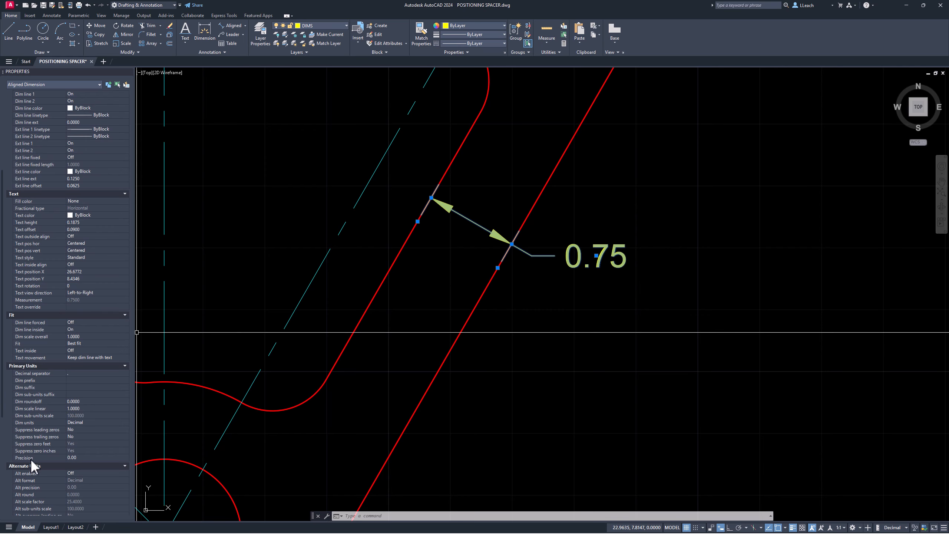
{"action": "left_click", "coordinate": [77, 429]}
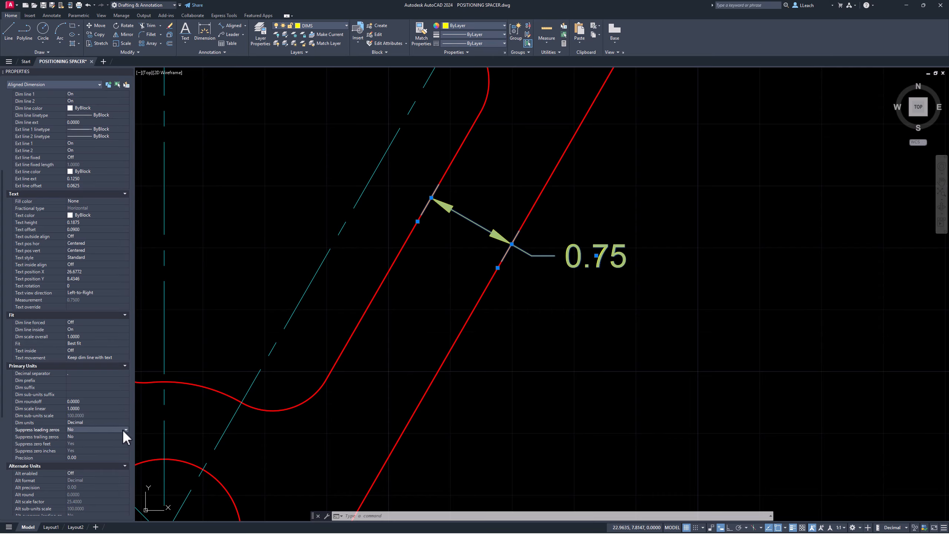
{"action": "left_click", "coordinate": [125, 429]}
{"action": "left_click", "coordinate": [82, 436]}
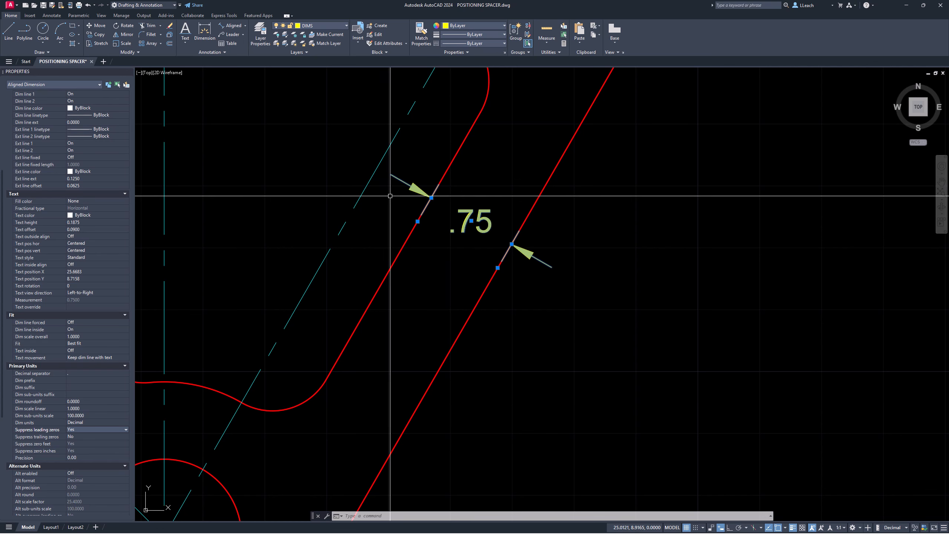
{"action": "key", "text": "Escape"}
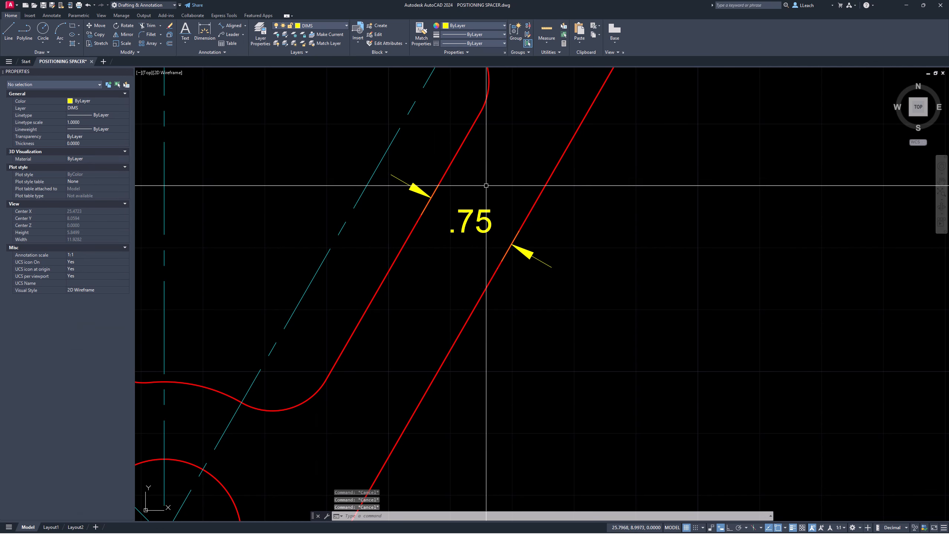
Step: Append 'TYP.' to the .75 dimension text so it reads '.75 TYP.'
{"action": "double_click", "coordinate": [485, 210]}
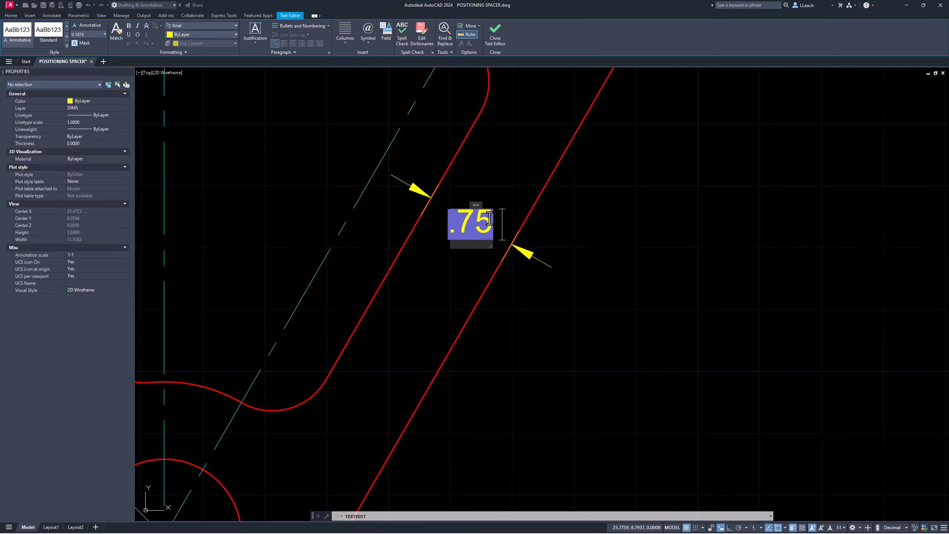
{"action": "type", "text": "TY"}
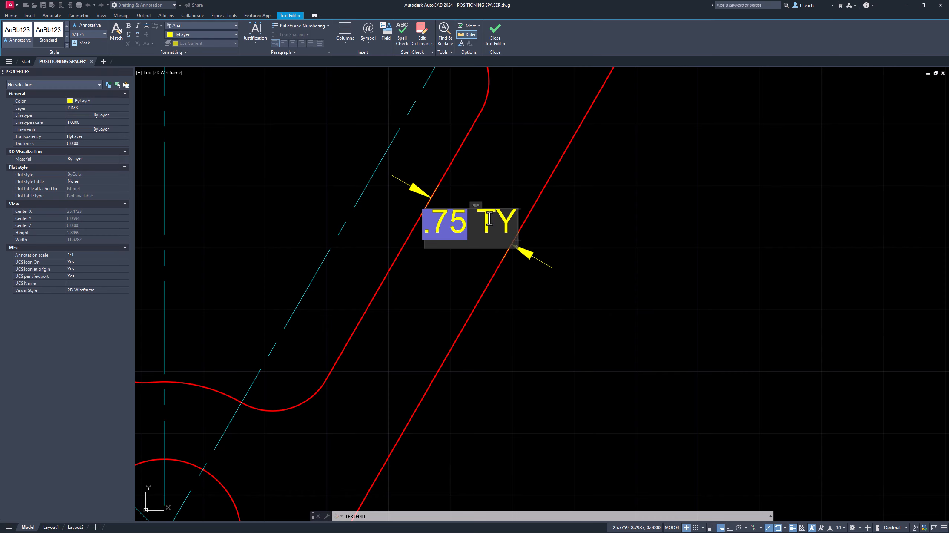
{"action": "type", "text": "P."}
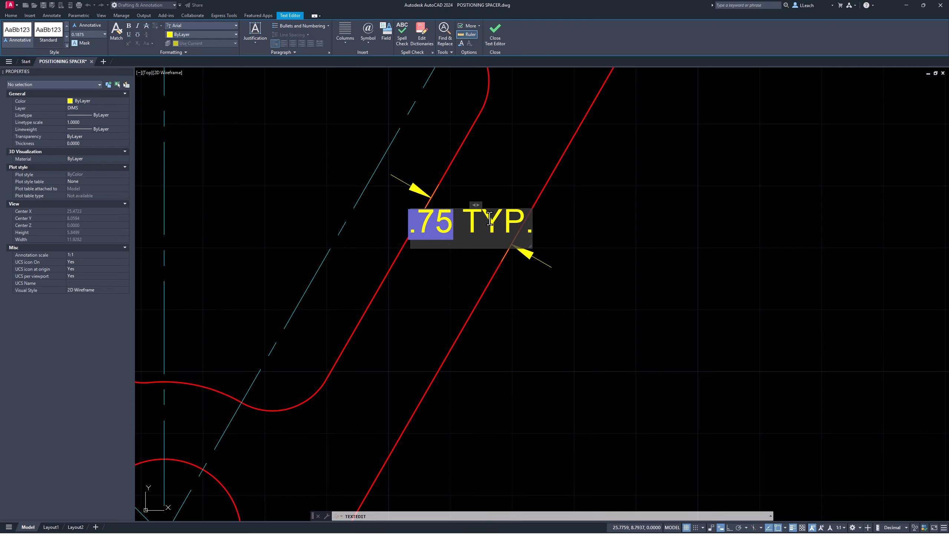
{"action": "left_click", "coordinate": [345, 145]}
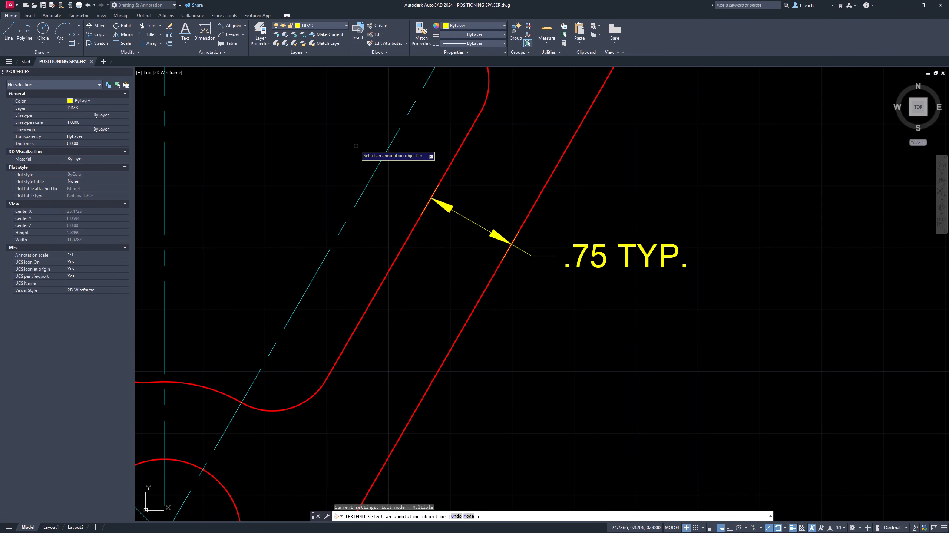
{"action": "key", "text": "Escape"}
Step: Zoom out and add an R1.25 radius dimension to the left outer arc
{"action": "scroll", "coordinate": [485, 194], "scroll_direction": "down", "scroll_amount": 3}
{"action": "scroll", "coordinate": [561, 202], "scroll_direction": "down", "scroll_amount": 1}
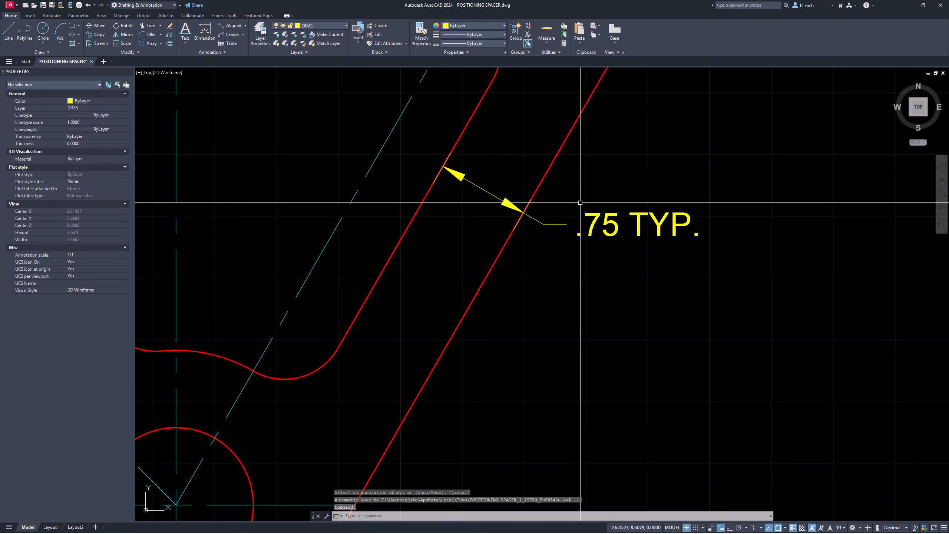
{"action": "middle_click_drag", "start_coordinate": [505, 204], "coordinate": [518, 266]}
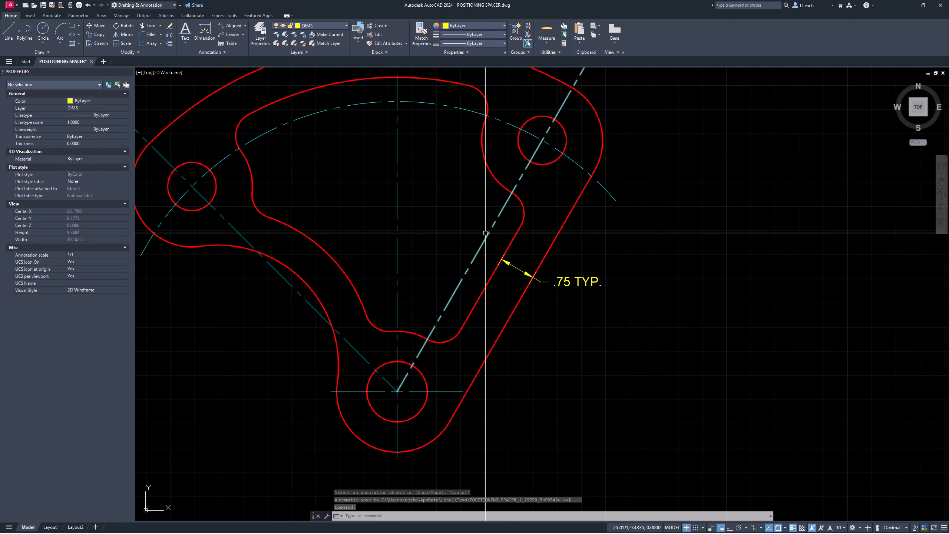
{"action": "scroll", "coordinate": [452, 212], "scroll_direction": "down", "scroll_amount": 2}
{"action": "middle_click_drag", "start_coordinate": [449, 206], "coordinate": [449, 258]}
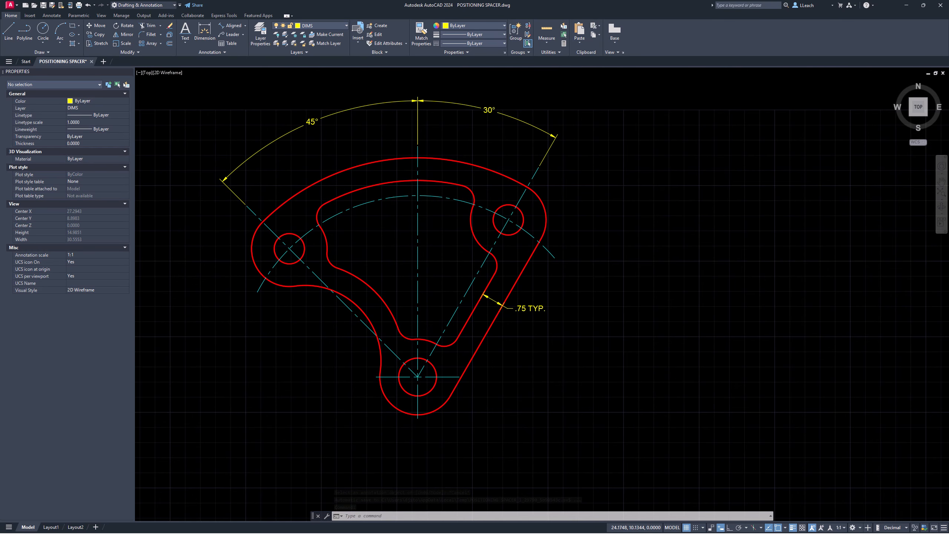
{"action": "left_click", "coordinate": [245, 24]}
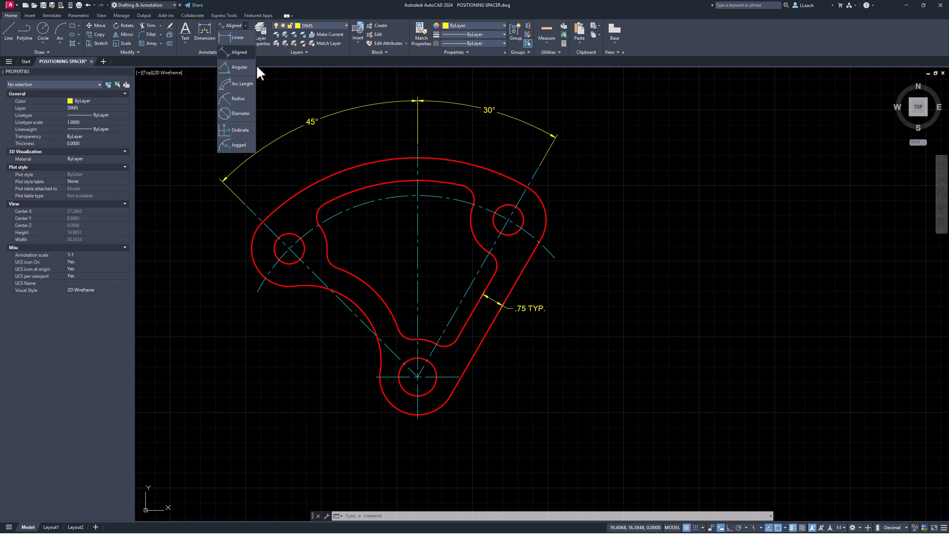
{"action": "left_click", "coordinate": [238, 98]}
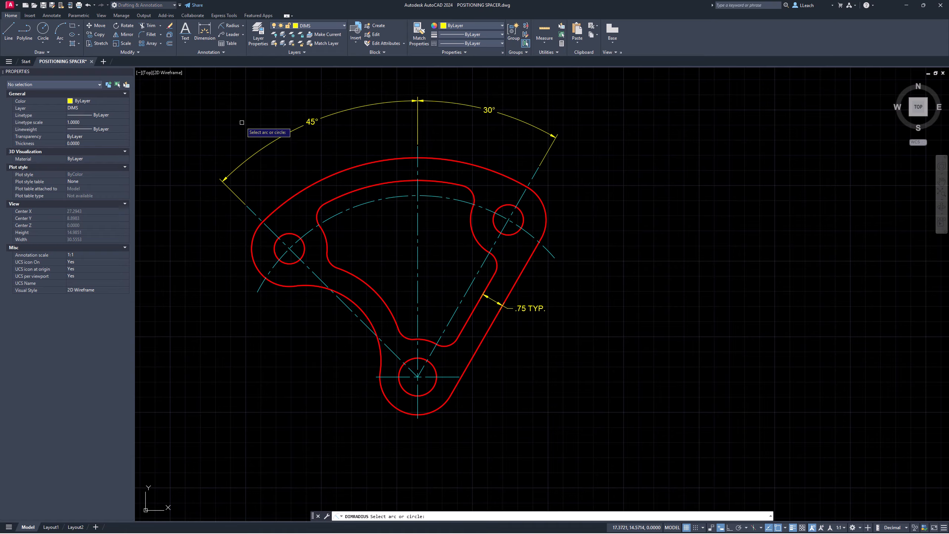
{"action": "left_click", "coordinate": [256, 268]}
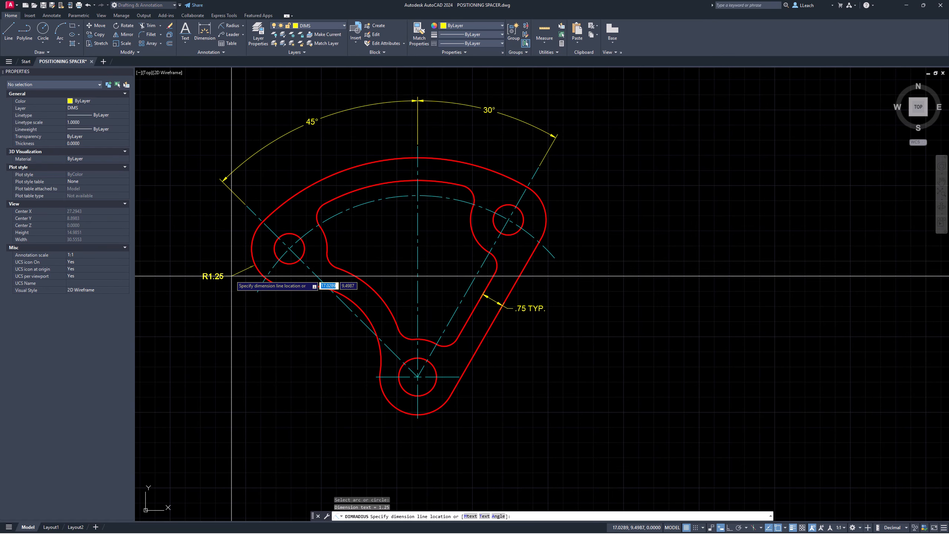
{"action": "left_click", "coordinate": [227, 286]}
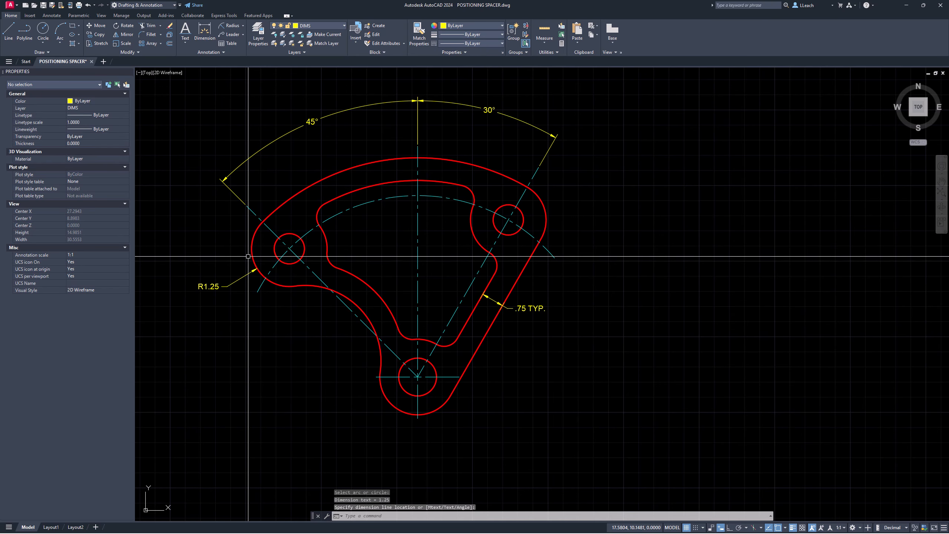
Step: Add radius dimensions R2.50 to the inner arc and R6.00 to the dashed centre arc
{"action": "left_click", "coordinate": [234, 25]}
{"action": "left_click", "coordinate": [363, 314]}
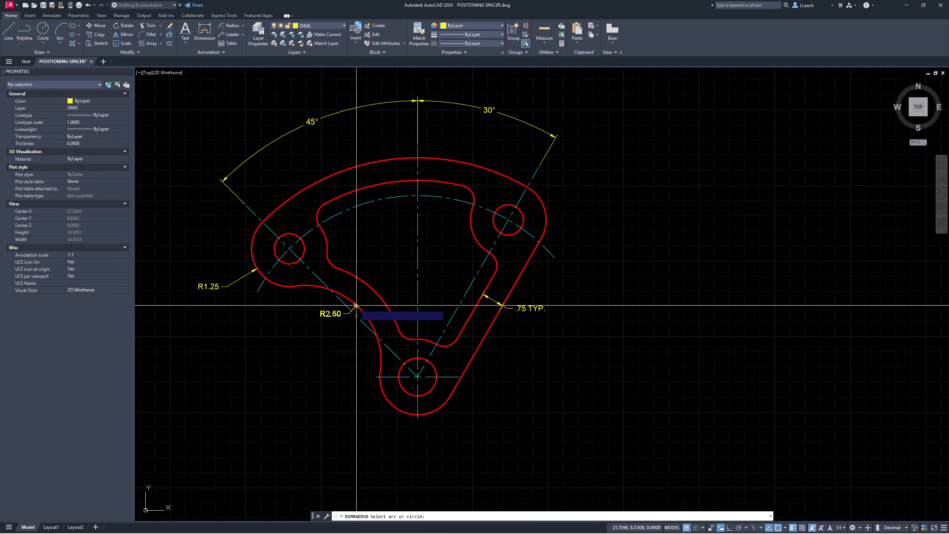
{"action": "left_click", "coordinate": [318, 346]}
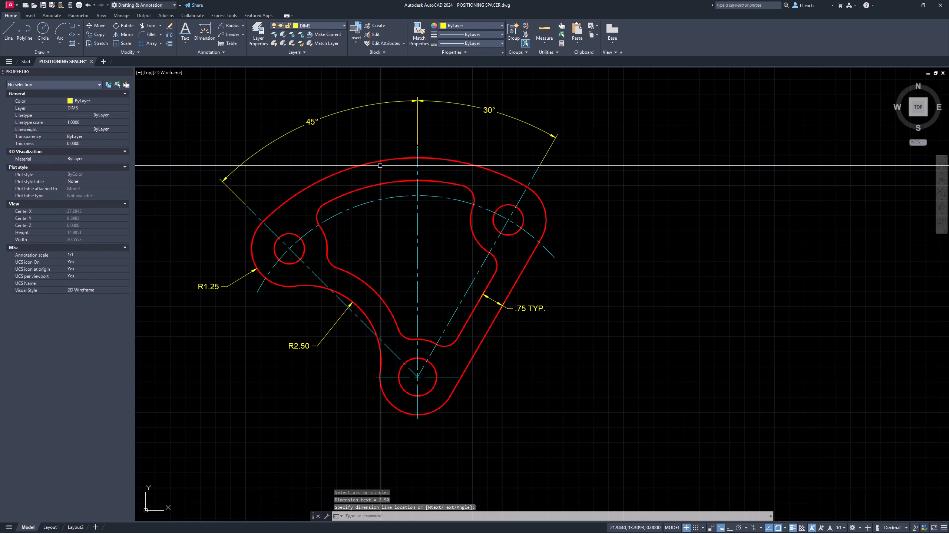
{"action": "left_click", "coordinate": [232, 25]}
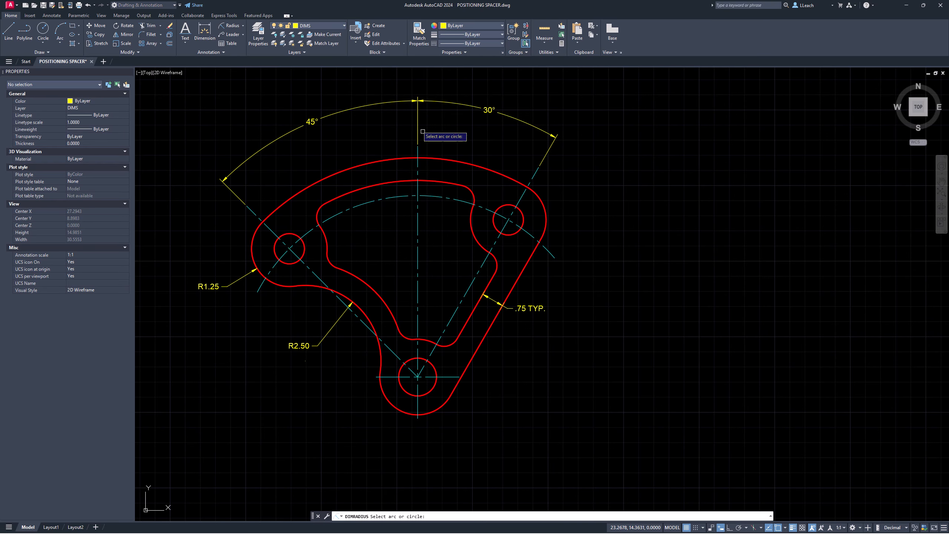
{"action": "left_click", "coordinate": [444, 194]}
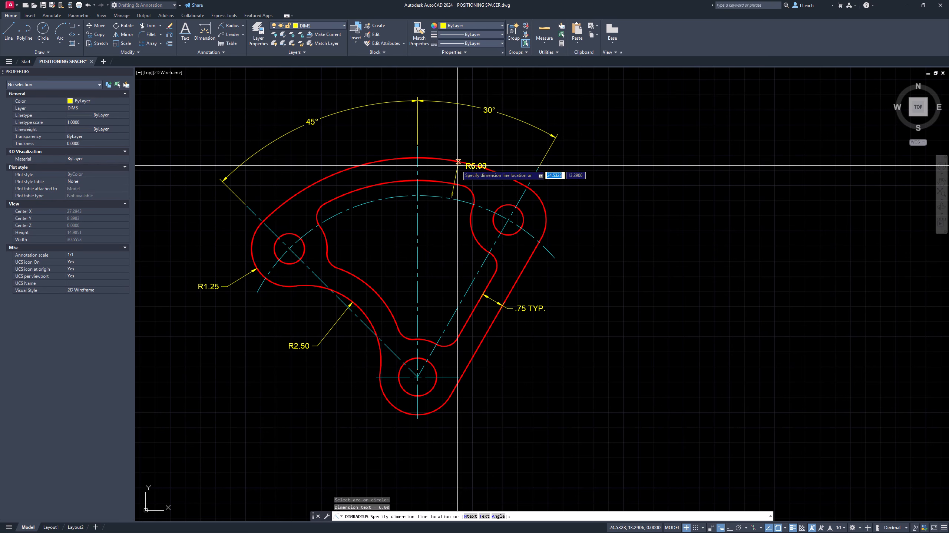
{"action": "left_click", "coordinate": [462, 137]}
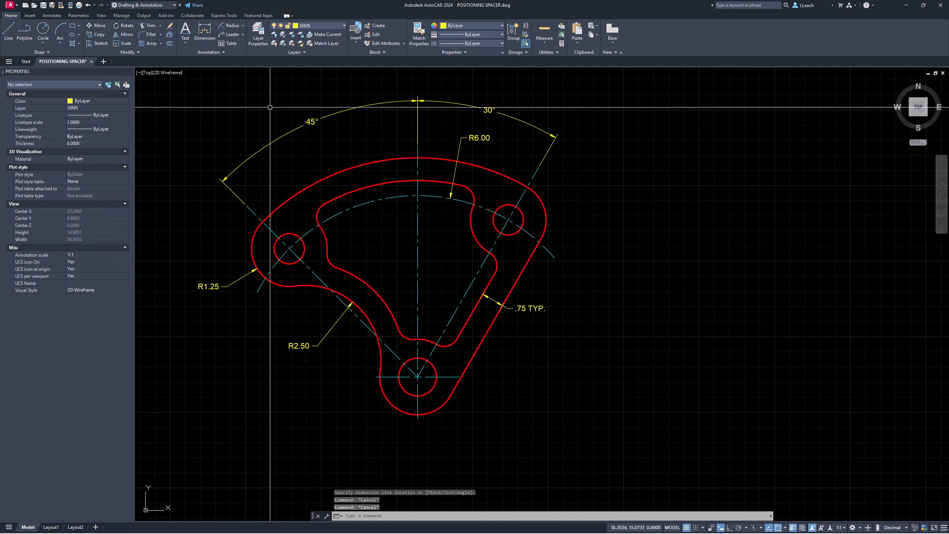
Step: Append 'TYP.' to the R1.25 dimension and widen the text box to keep it on one line
{"action": "middle_click_drag", "start_coordinate": [223, 272], "coordinate": [263, 223]}
{"action": "scroll", "coordinate": [264, 223], "scroll_direction": "up", "scroll_amount": 8}
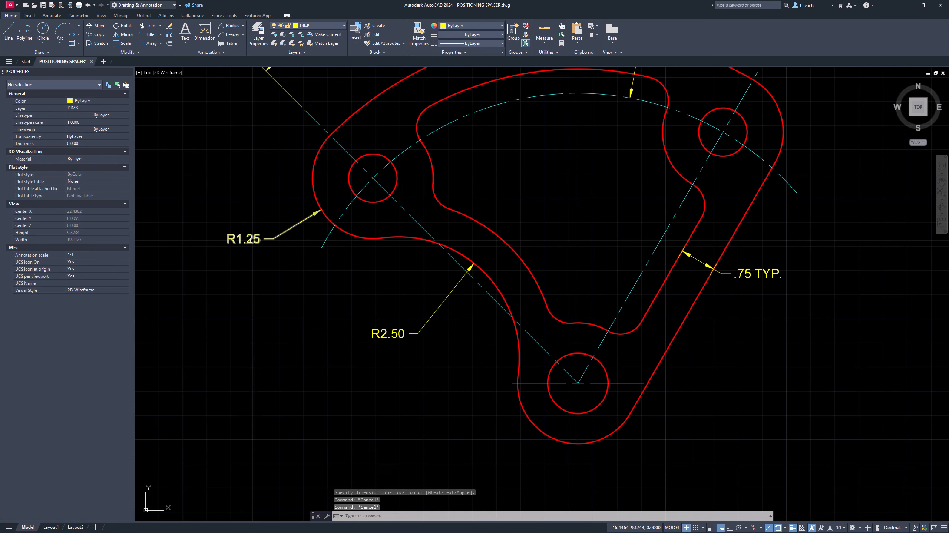
{"action": "middle_click_drag", "start_coordinate": [263, 220], "coordinate": [278, 210]}
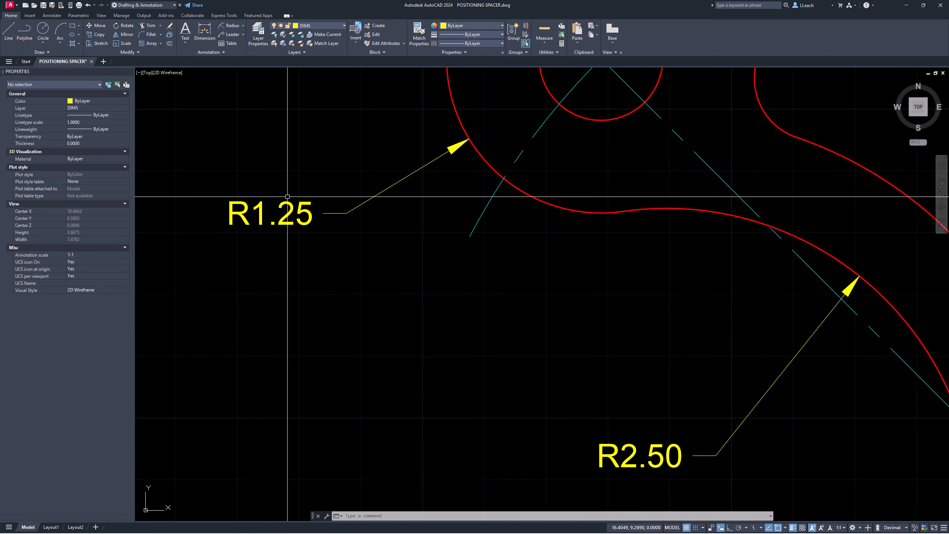
{"action": "double_click", "coordinate": [305, 206]}
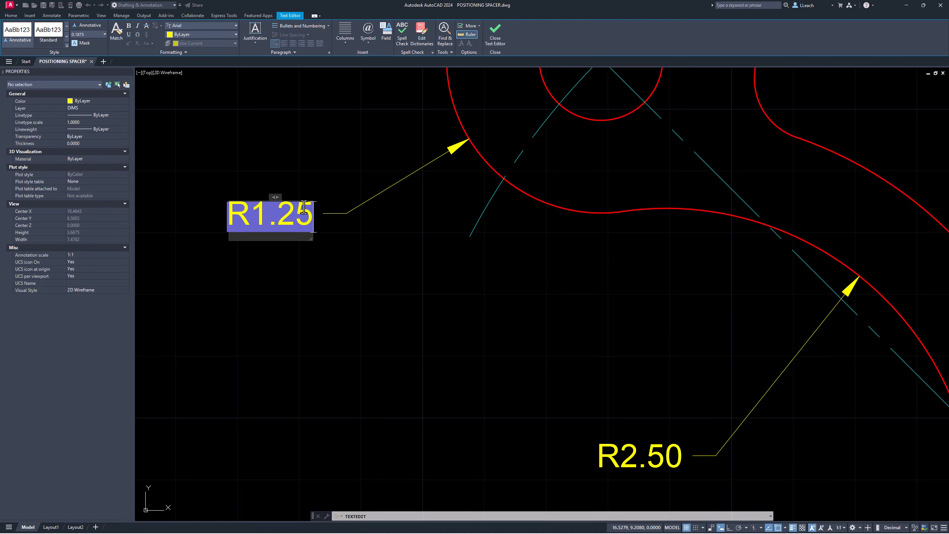
{"action": "type", "text": "TYP."}
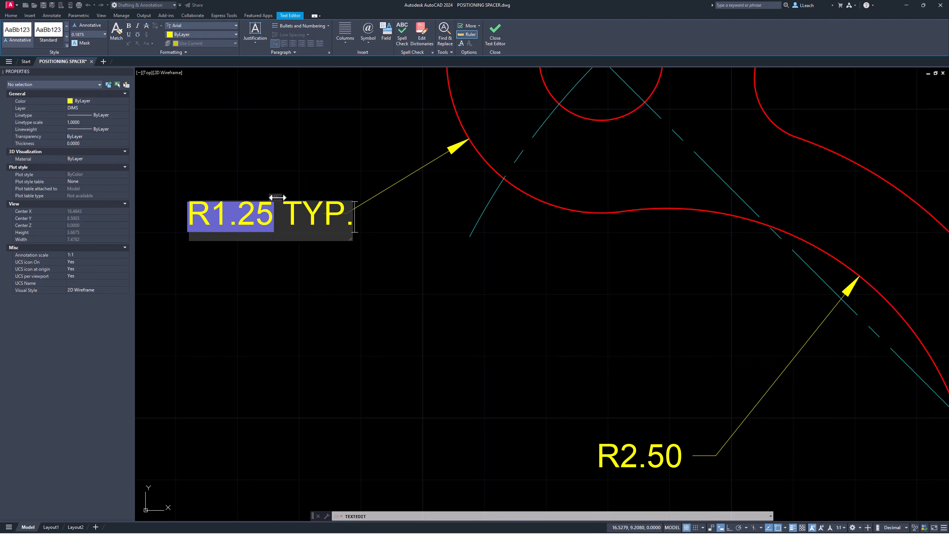
{"action": "left_click_drag", "start_coordinate": [278, 196], "coordinate": [467, 189]}
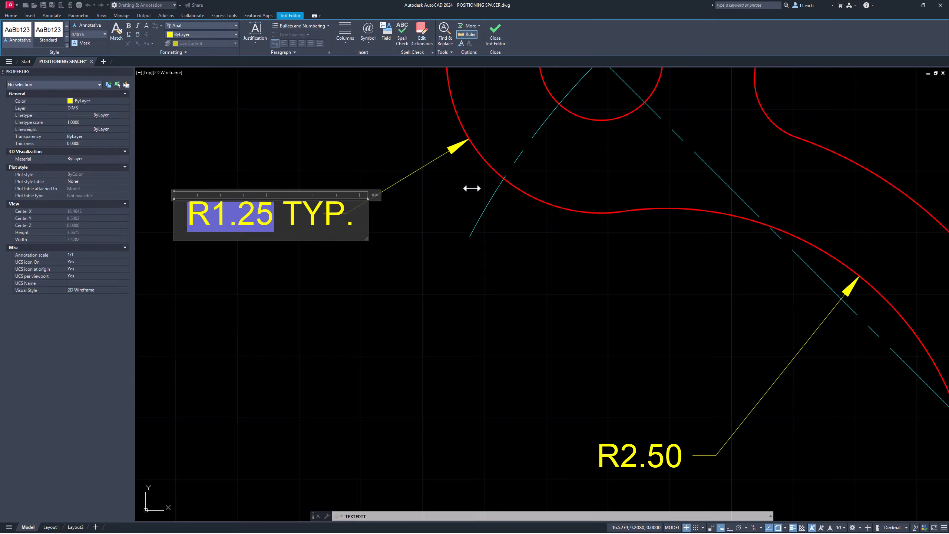
{"action": "left_click", "coordinate": [307, 147]}
{"action": "key", "text": "Escape"}
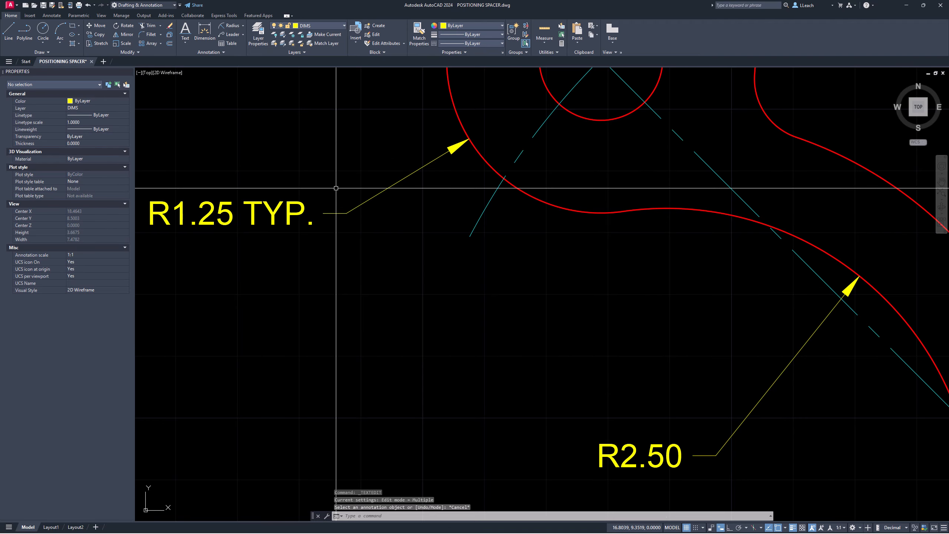
Step: Change the inner-arc R2.50 dimension's Primary Units precision to 0.0 in Properties
{"action": "scroll", "coordinate": [347, 195], "scroll_direction": "up", "scroll_amount": 2}
{"action": "scroll", "coordinate": [348, 195], "scroll_direction": "down", "scroll_amount": 2}
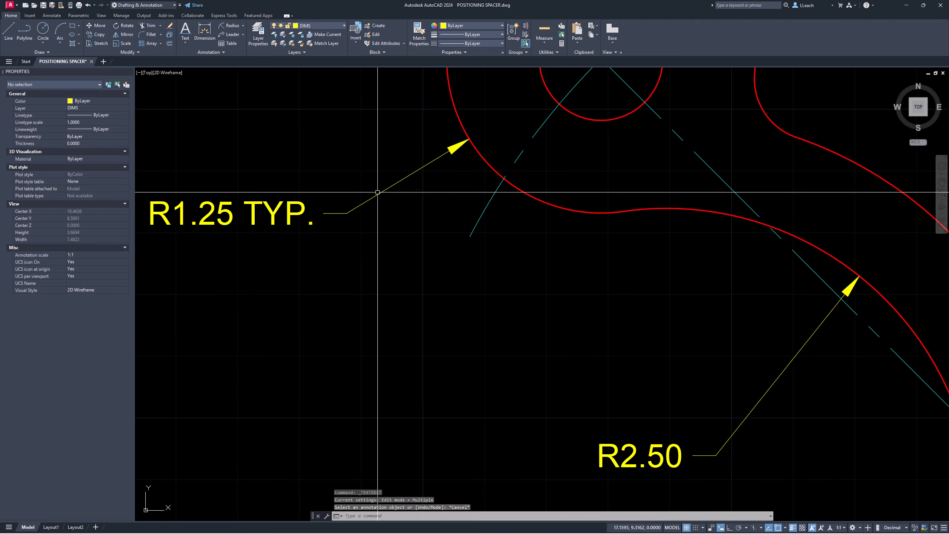
{"action": "middle_click_drag", "start_coordinate": [400, 198], "coordinate": [342, 159]}
{"action": "middle_click_drag", "start_coordinate": [566, 378], "coordinate": [561, 369]}
{"action": "middle_click_drag", "start_coordinate": [506, 316], "coordinate": [448, 297]}
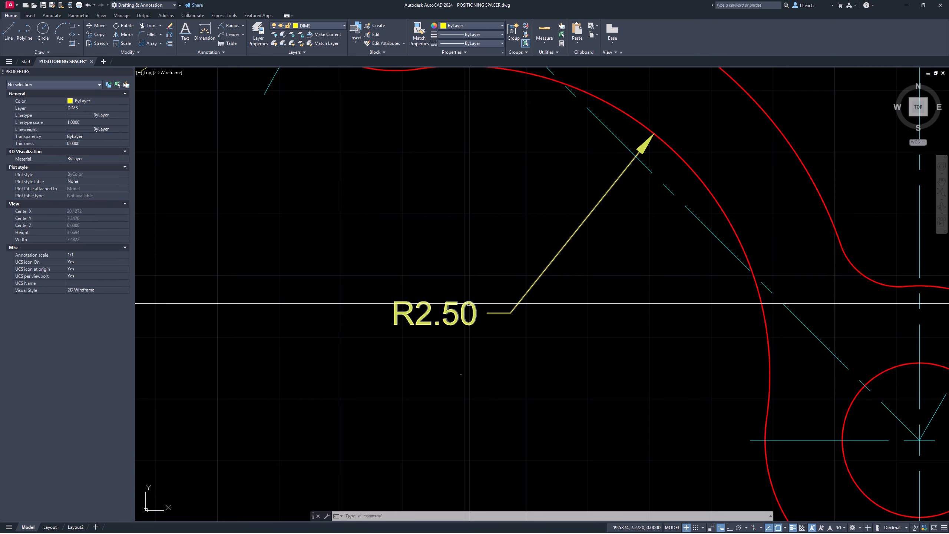
{"action": "left_click", "coordinate": [435, 304]}
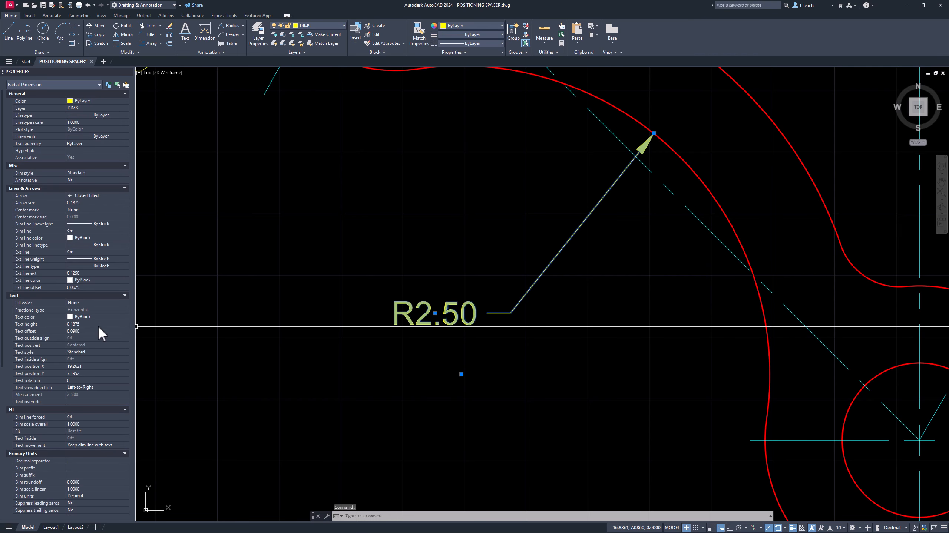
{"action": "scroll", "coordinate": [101, 322], "scroll_direction": "down", "scroll_amount": 4}
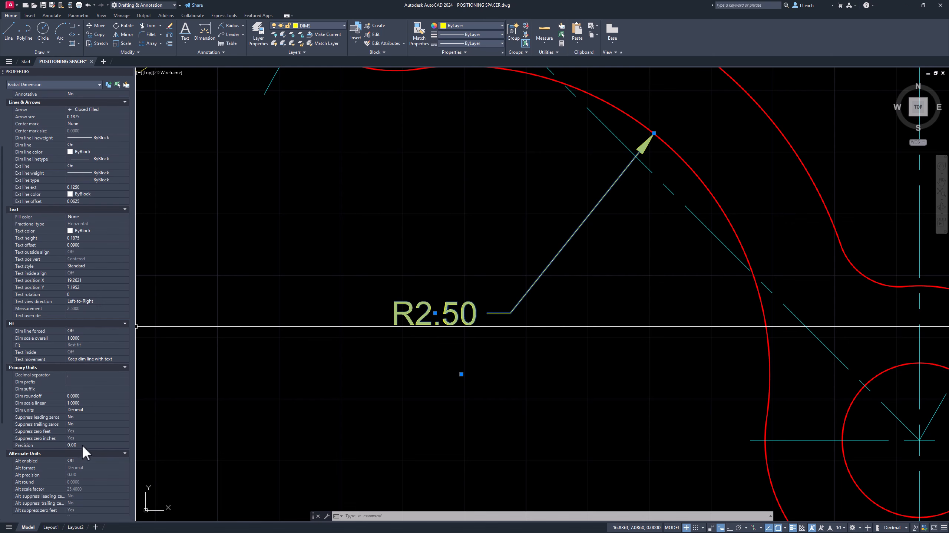
{"action": "left_click", "coordinate": [126, 445]}
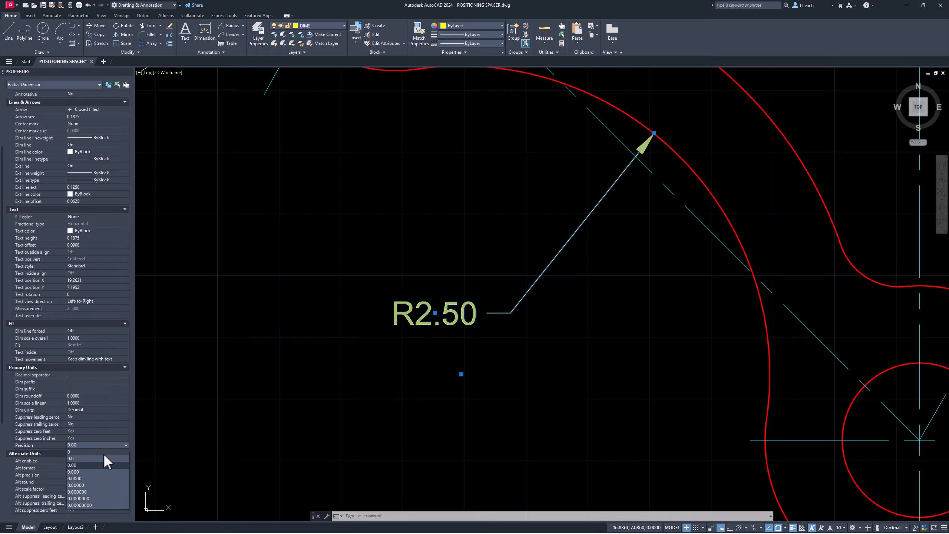
{"action": "left_click", "coordinate": [94, 459]}
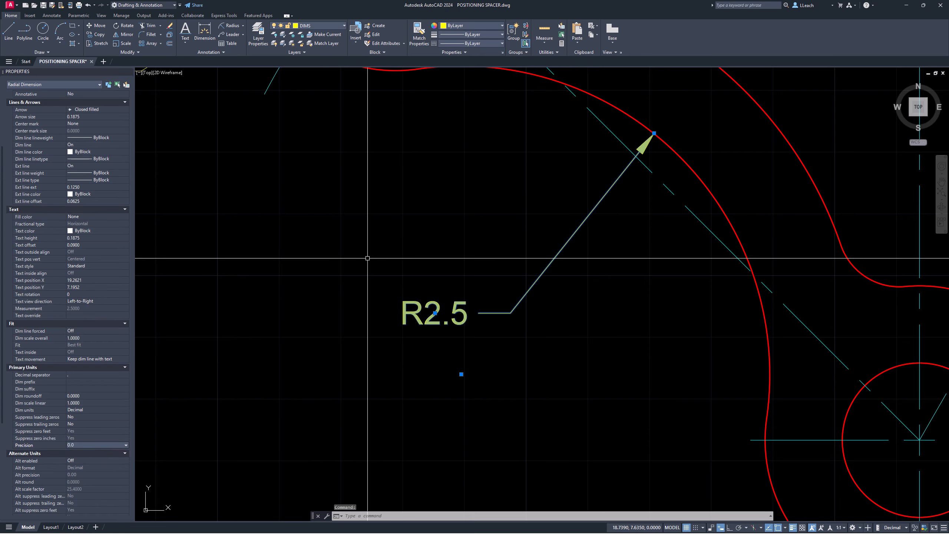
{"action": "key", "text": "Escape"}
{"action": "scroll", "coordinate": [364, 258], "scroll_direction": "down", "scroll_amount": 4}
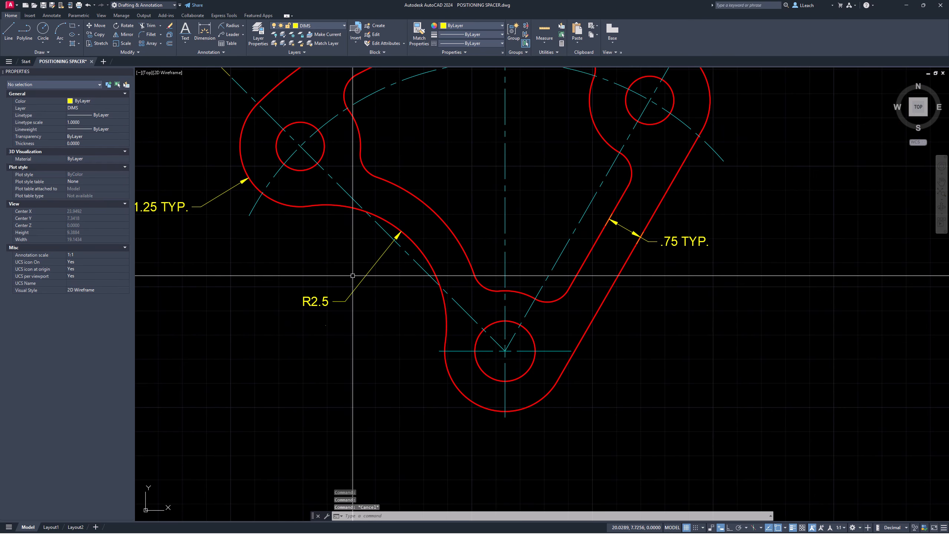
Step: Change the centre-arc R6.00 dimension's precision to 0.0 in Properties
{"action": "mouse_move", "coordinate": [467, 297]}
{"action": "middle_mouse_down"}
{"action": "mouse_move", "coordinate": [437, 275]}
{"action": "mouse_move", "coordinate": [449, 294]}
{"action": "middle_mouse_up"}
{"action": "middle_click_drag", "start_coordinate": [506, 244], "coordinate": [449, 372]}
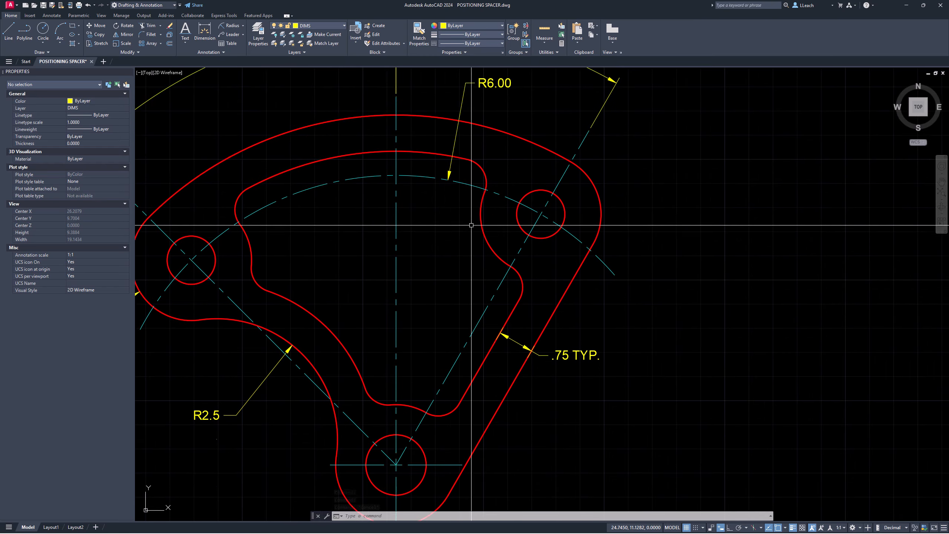
{"action": "middle_click_drag", "start_coordinate": [470, 225], "coordinate": [432, 298]}
{"action": "middle_click_drag", "start_coordinate": [478, 266], "coordinate": [459, 281]}
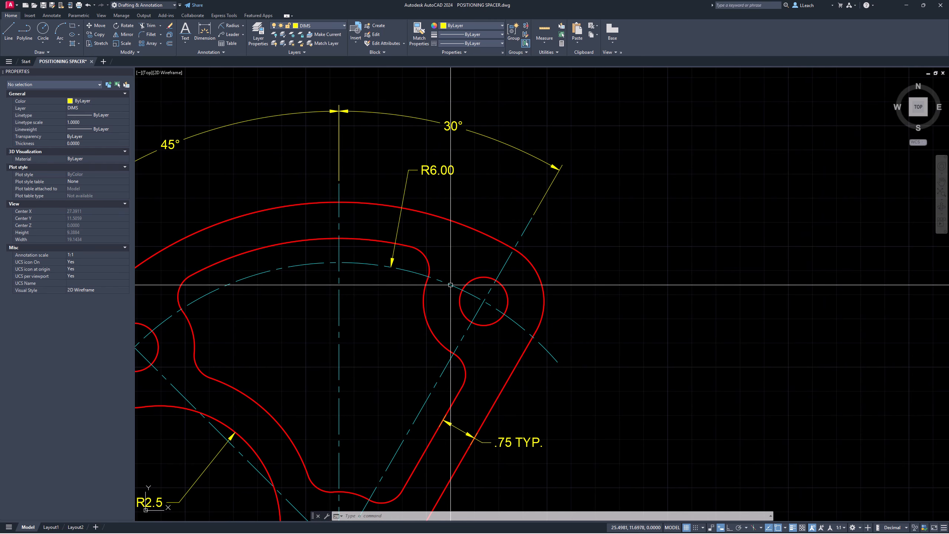
{"action": "left_click", "coordinate": [437, 170]}
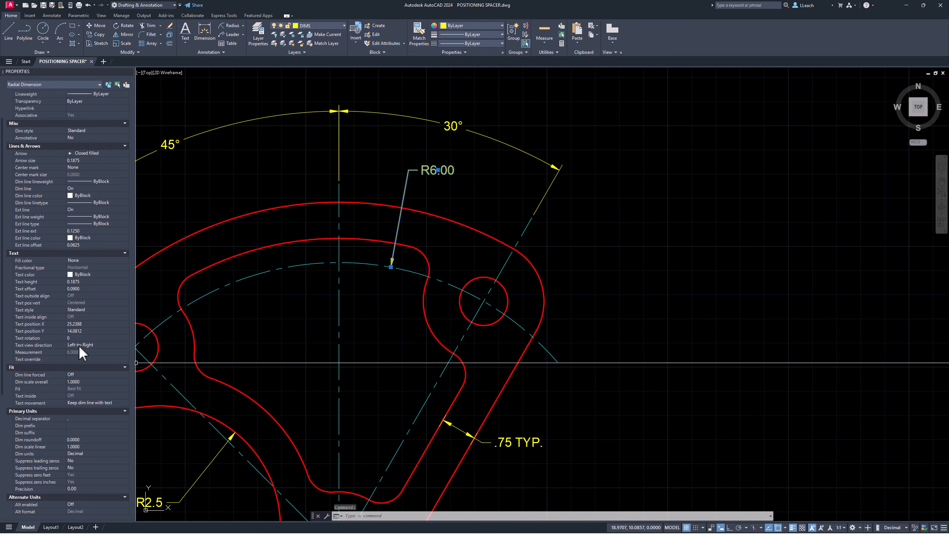
{"action": "scroll", "coordinate": [80, 349], "scroll_direction": "down", "scroll_amount": 3}
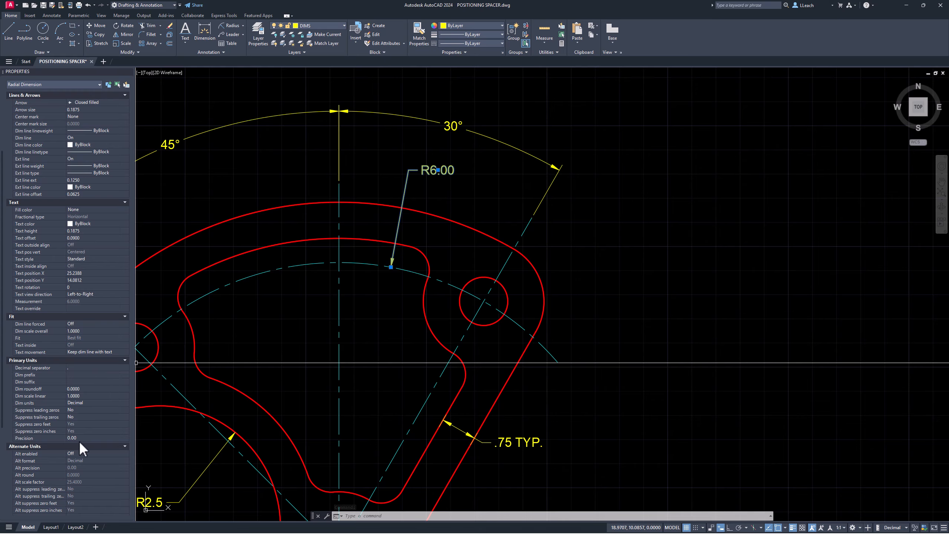
{"action": "left_click", "coordinate": [107, 438]}
{"action": "left_click", "coordinate": [125, 437]}
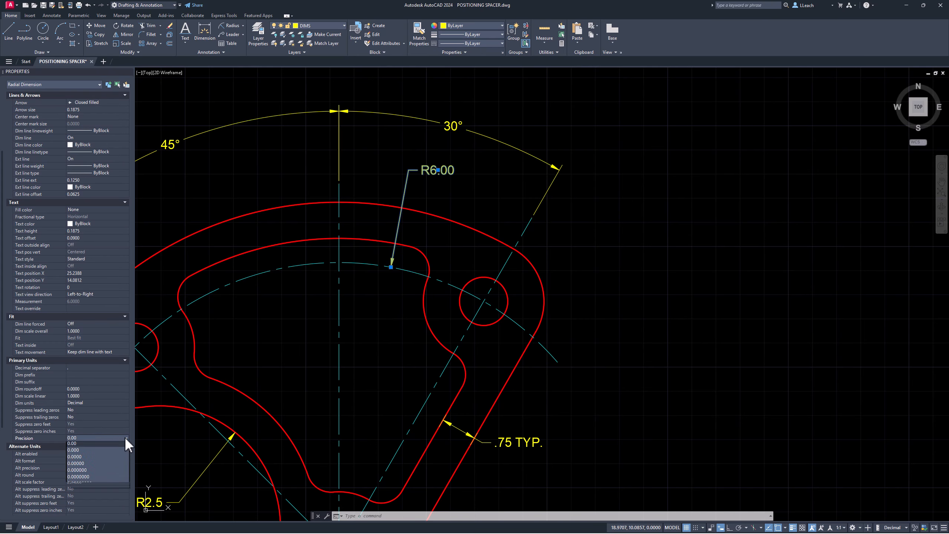
{"action": "left_click", "coordinate": [90, 449]}
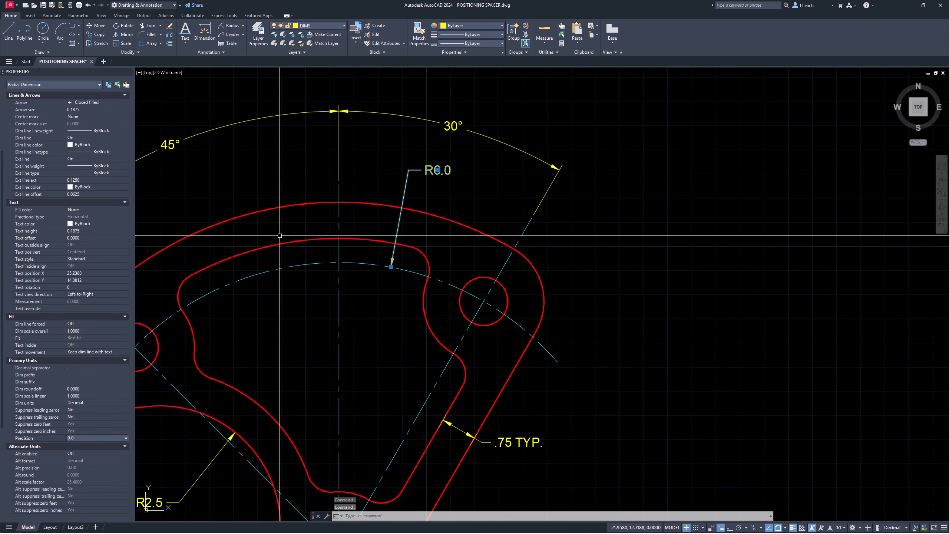
{"action": "key", "text": "Escape"}
Step: Add a Ø1.25 diameter dimension to the bottom hole
{"action": "scroll", "coordinate": [383, 168], "scroll_direction": "down", "scroll_amount": 5}
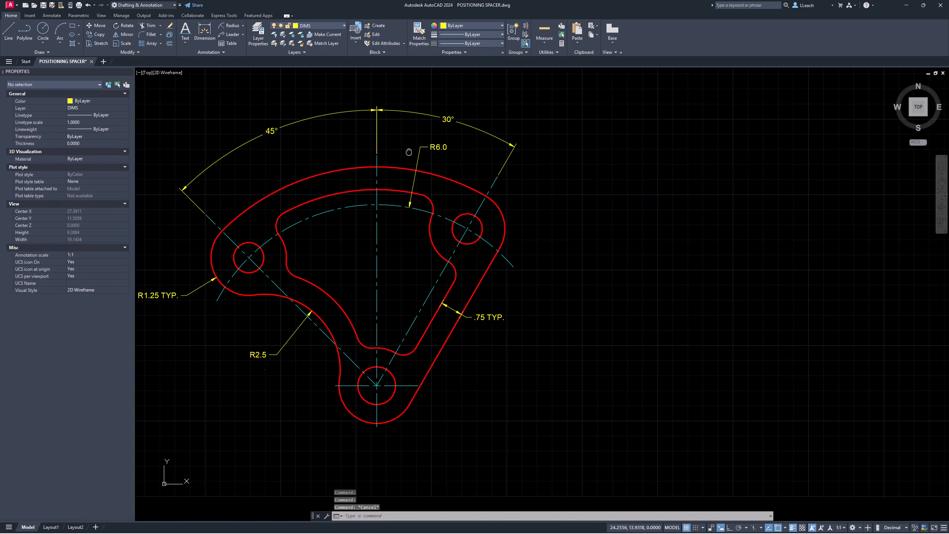
{"action": "scroll", "coordinate": [404, 202], "scroll_direction": "up", "scroll_amount": 3}
{"action": "middle_click_drag", "start_coordinate": [405, 208], "coordinate": [396, 251]}
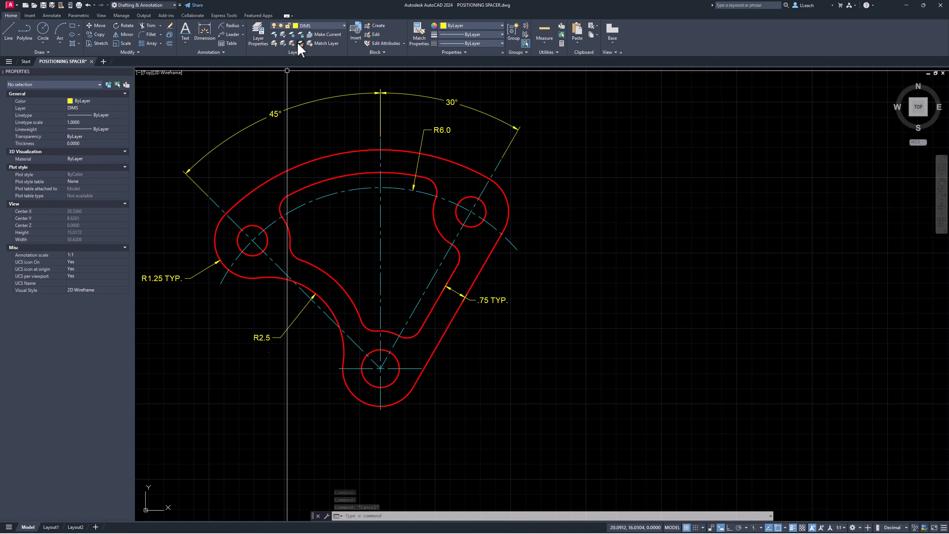
{"action": "left_click", "coordinate": [242, 26]}
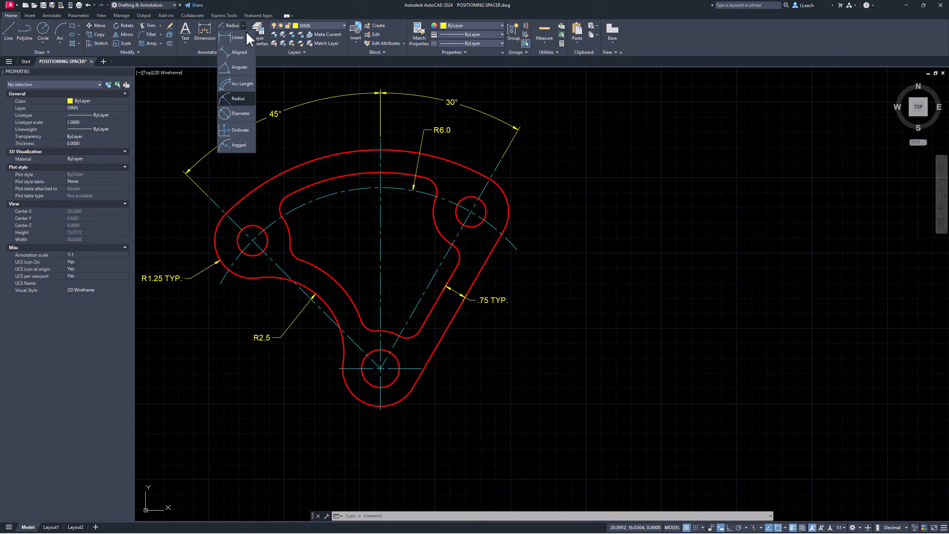
{"action": "left_click", "coordinate": [241, 113]}
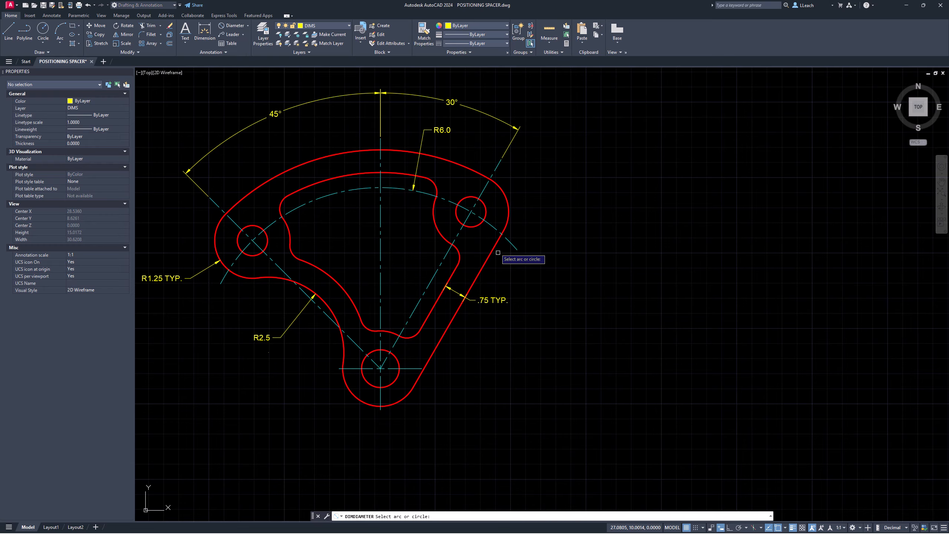
{"action": "left_click", "coordinate": [394, 383]}
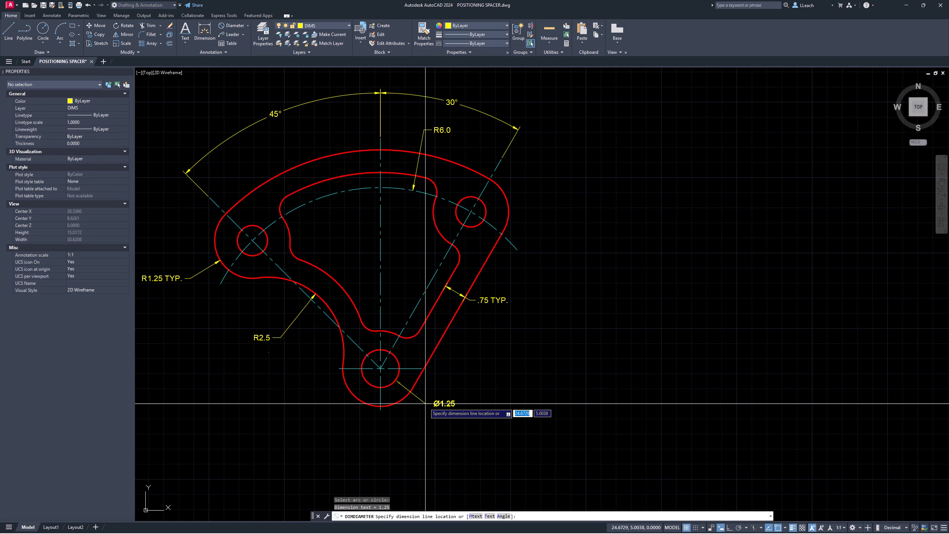
{"action": "left_click", "coordinate": [426, 406]}
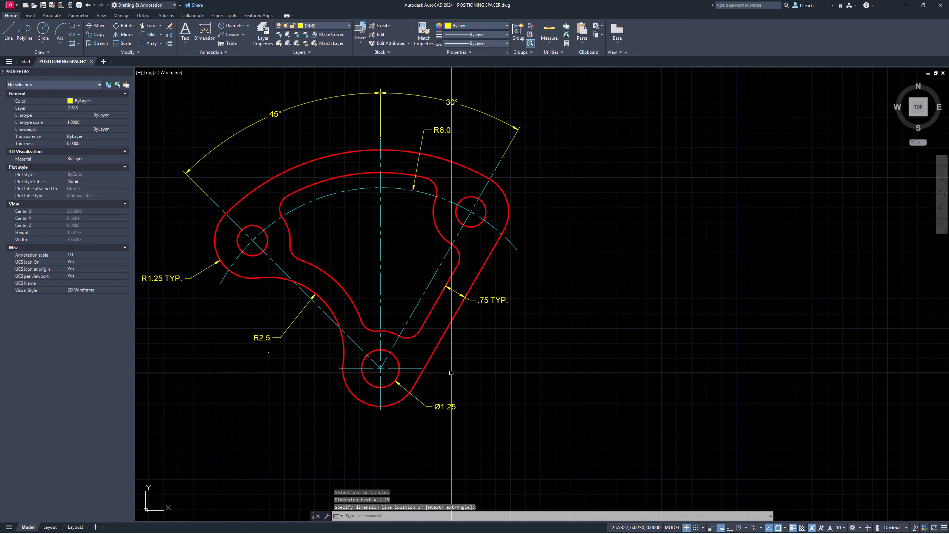
Step: Add a Ø1.00 diameter dimension to the upper-right hole
{"action": "left_click", "coordinate": [235, 25]}
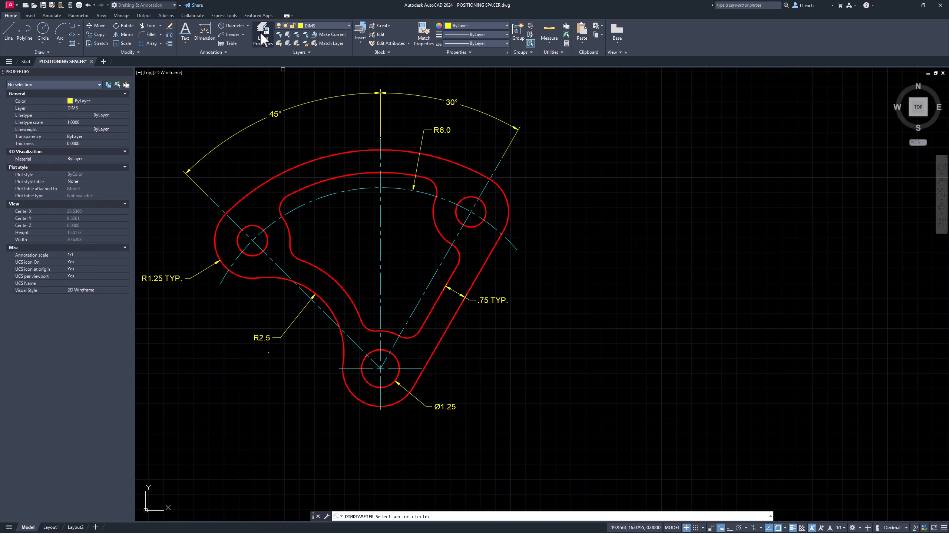
{"action": "left_click", "coordinate": [485, 207]}
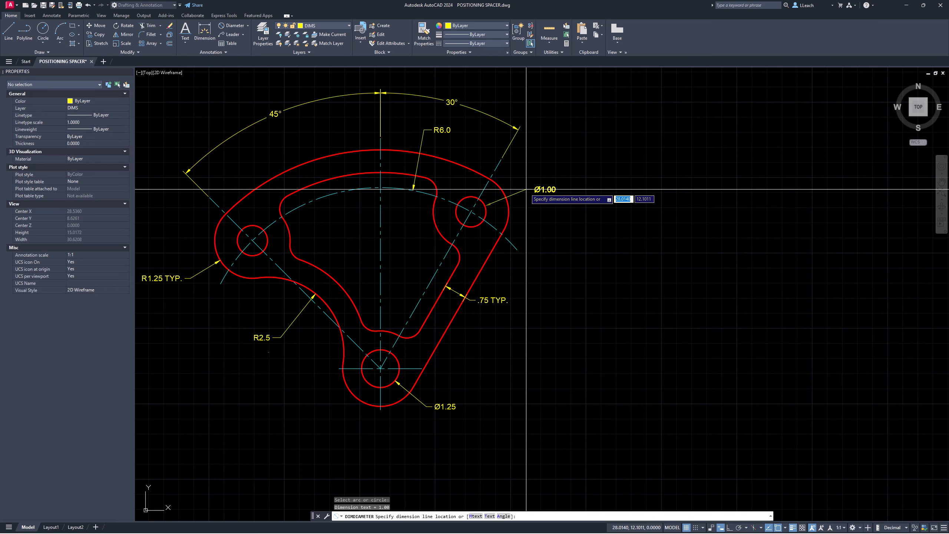
{"action": "left_click", "coordinate": [526, 189]}
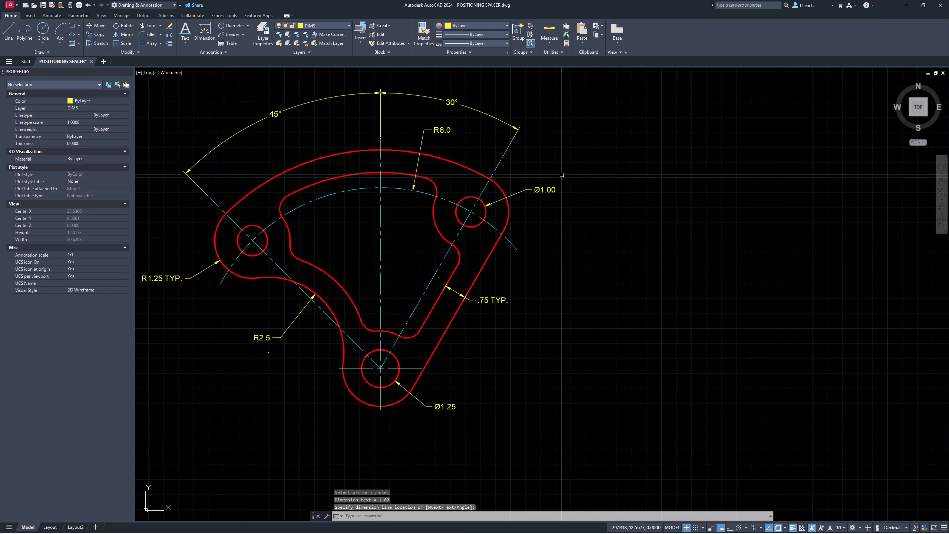
{"action": "key", "text": "Escape"}
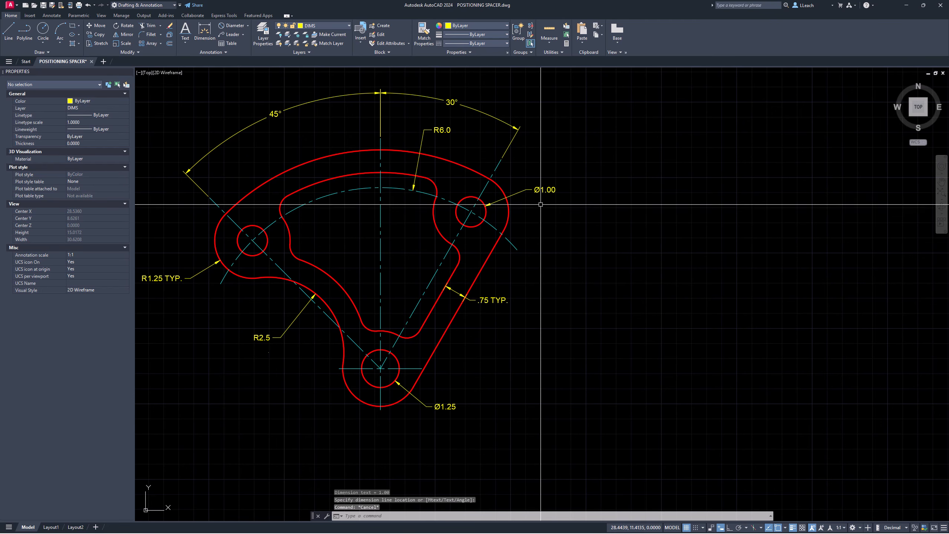
{"action": "middle_click_drag", "start_coordinate": [522, 235], "coordinate": [519, 213]}
{"action": "middle_click_drag", "start_coordinate": [563, 170], "coordinate": [477, 196]}
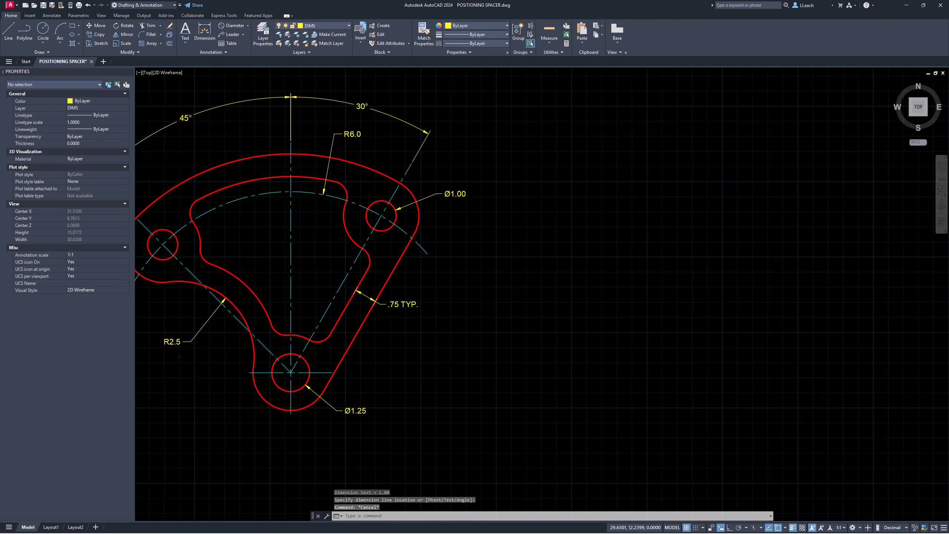
Step: Set the small hole's Ø1.00 diameter dimension to 0.0 precision so it reads Ø1.0
{"action": "scroll", "coordinate": [486, 189], "scroll_direction": "up", "scroll_amount": 6}
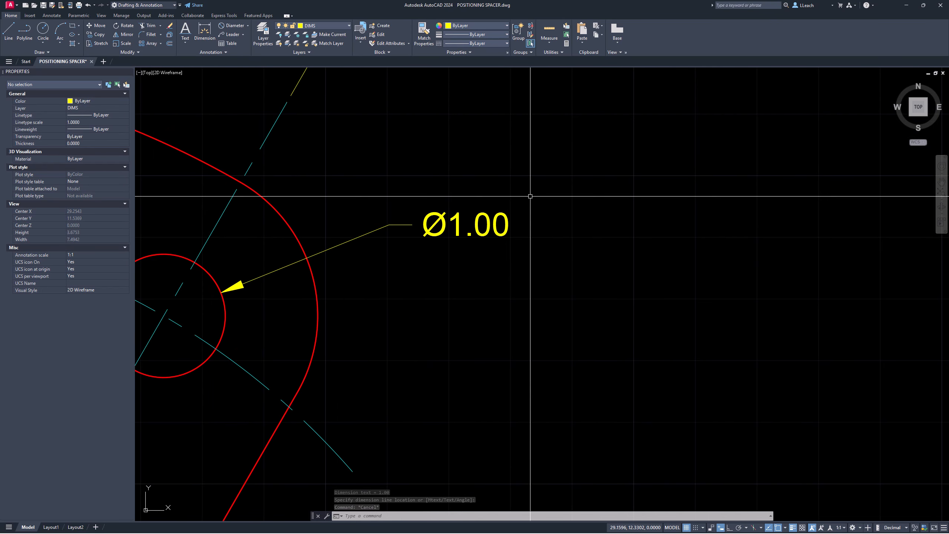
{"action": "key", "text": "Escape"}
{"action": "key", "text": "Escape"}
{"action": "middle_click_drag", "start_coordinate": [504, 195], "coordinate": [549, 188]}
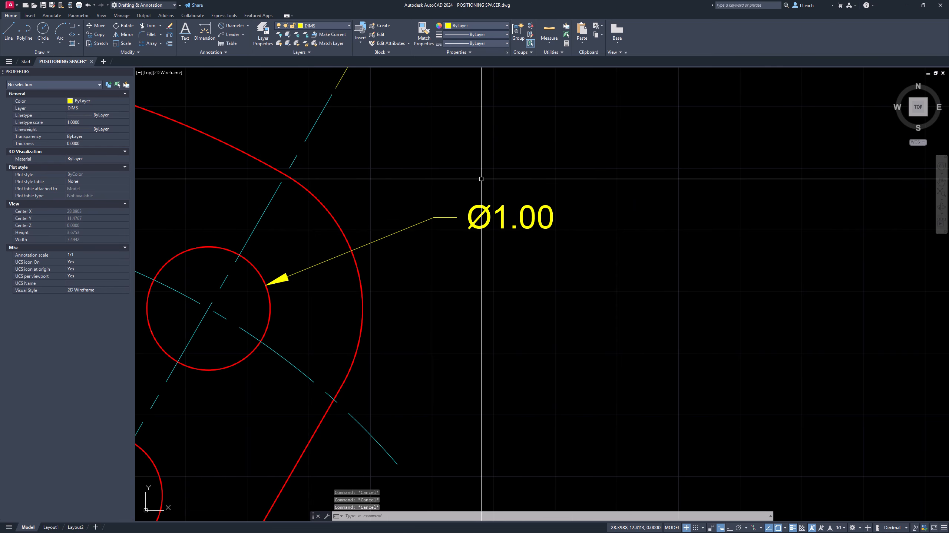
{"action": "left_click", "coordinate": [503, 212]}
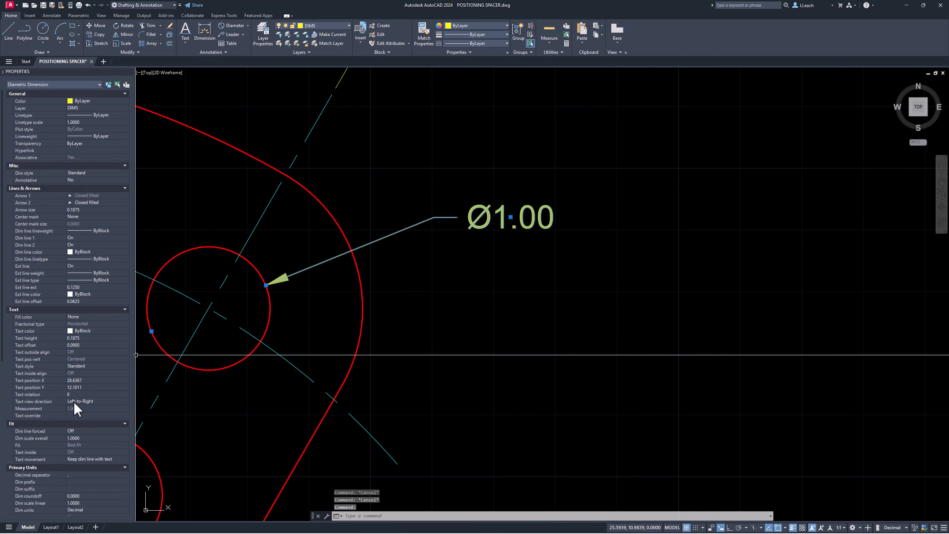
{"action": "scroll", "coordinate": [86, 340], "scroll_direction": "down", "scroll_amount": 4}
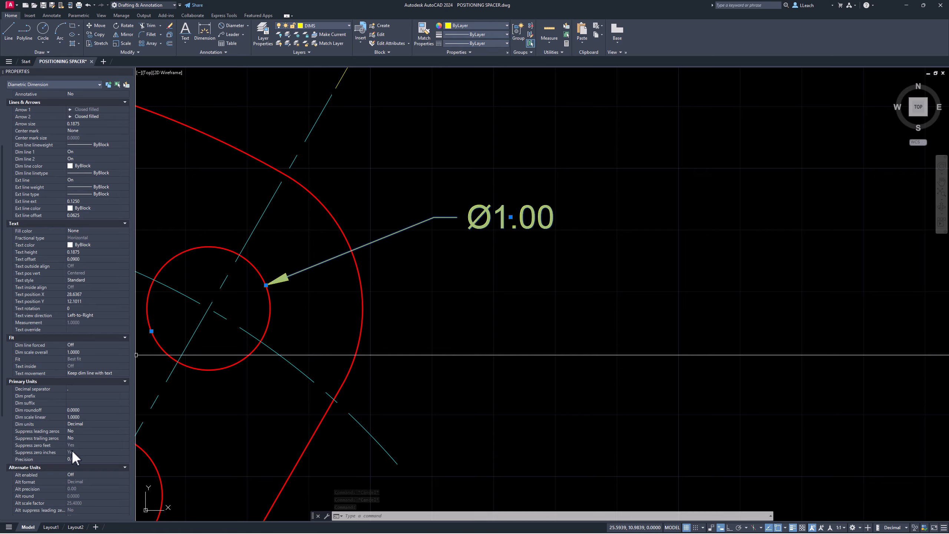
{"action": "left_click", "coordinate": [125, 459]}
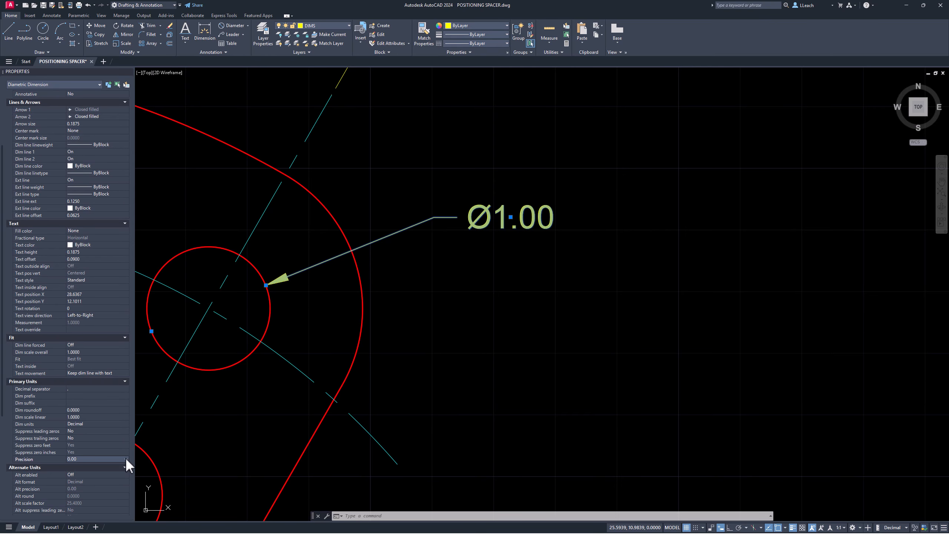
{"action": "left_click", "coordinate": [126, 459]}
{"action": "left_click", "coordinate": [94, 472]}
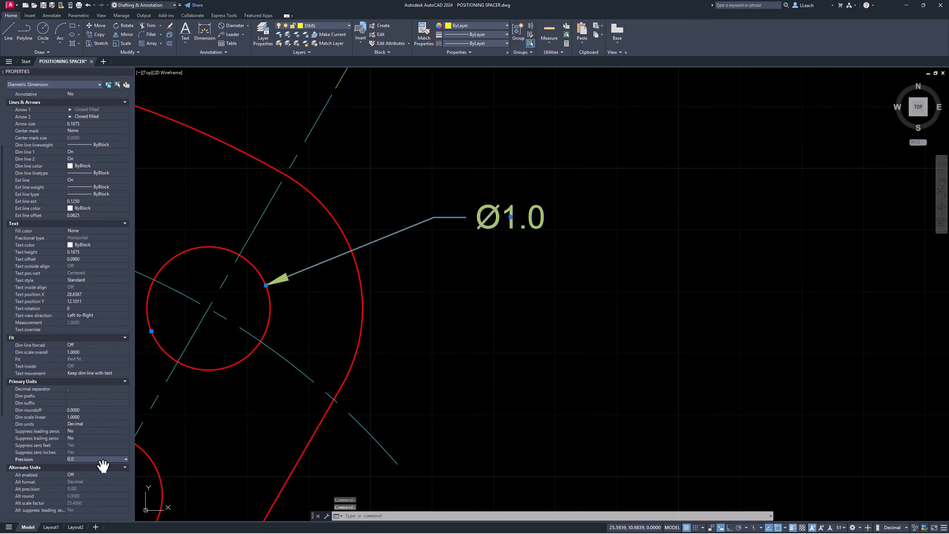
{"action": "key", "text": "Escape"}
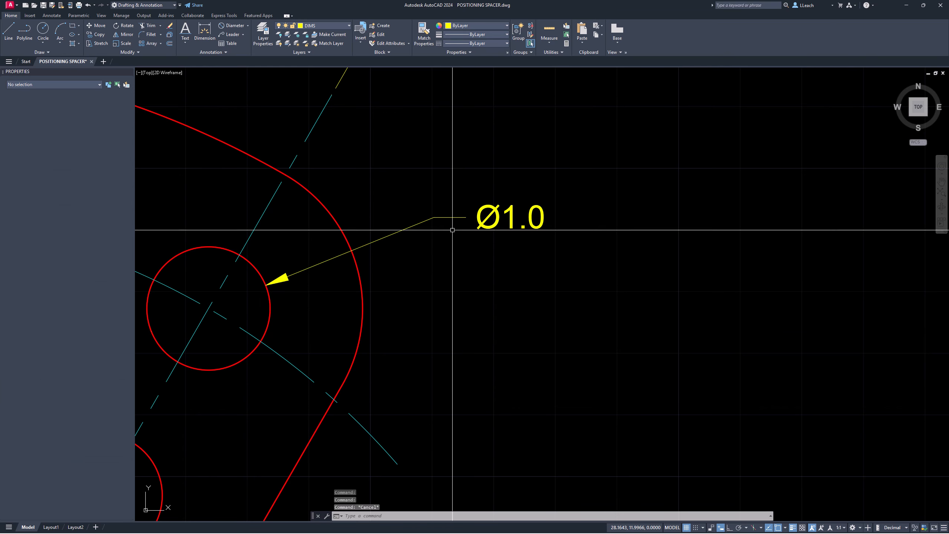
{"action": "left_click", "coordinate": [491, 208]}
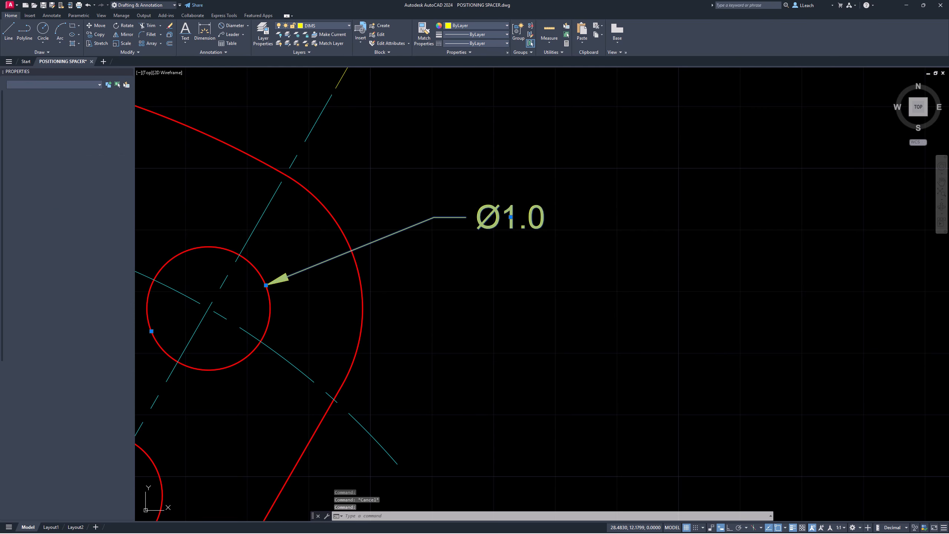
Step: Add the prefix '2X' to the upper-right hole's Ø1.0 dimension text, giving 2X Ø1.0
{"action": "double_click", "coordinate": [527, 207]}
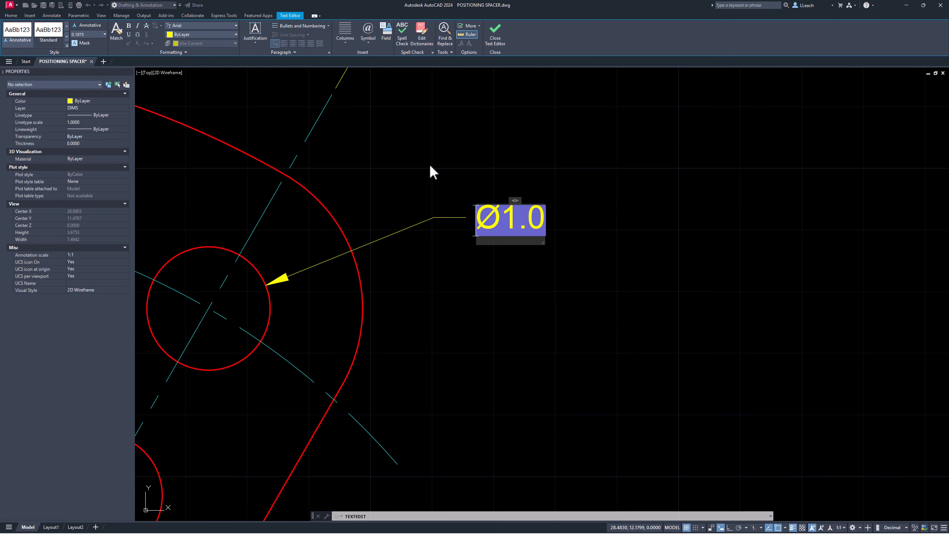
{"action": "key", "text": "Escape"}
{"action": "key", "text": "Escape"}
{"action": "left_click", "coordinate": [508, 208]}
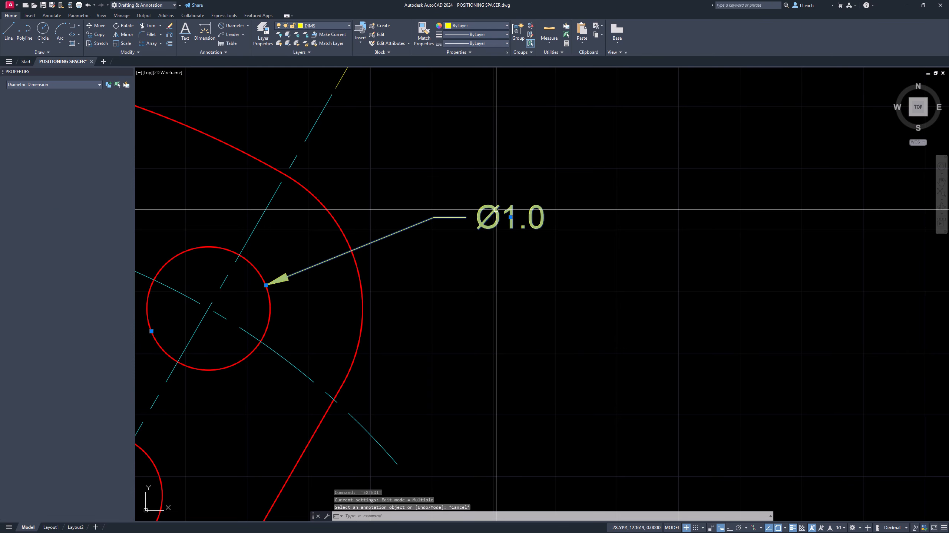
{"action": "double_click", "coordinate": [496, 210]}
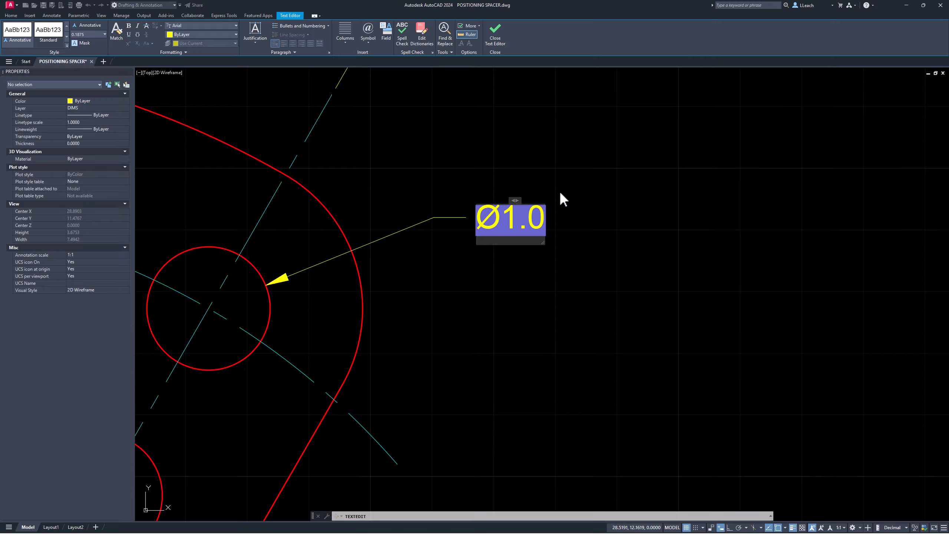
{"action": "type", "text": "2"}
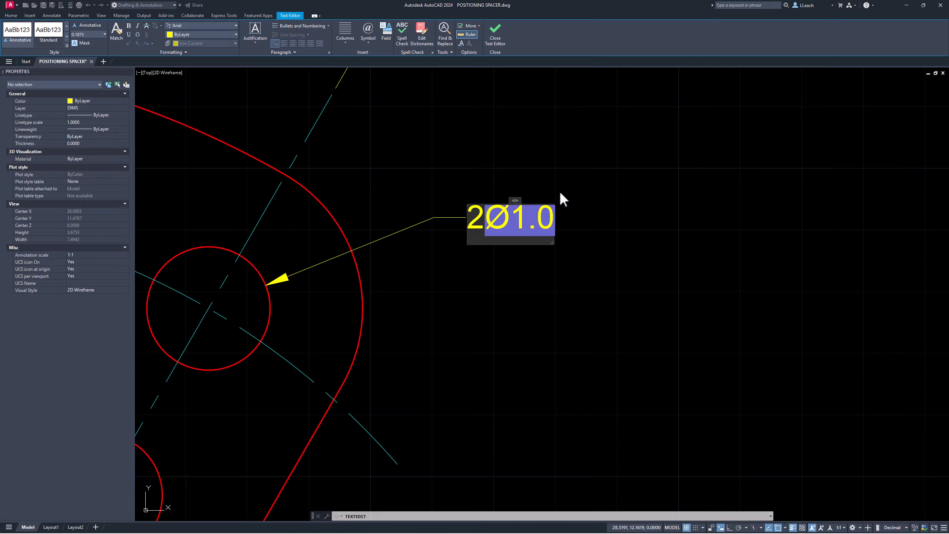
{"action": "type", "text": "X"}
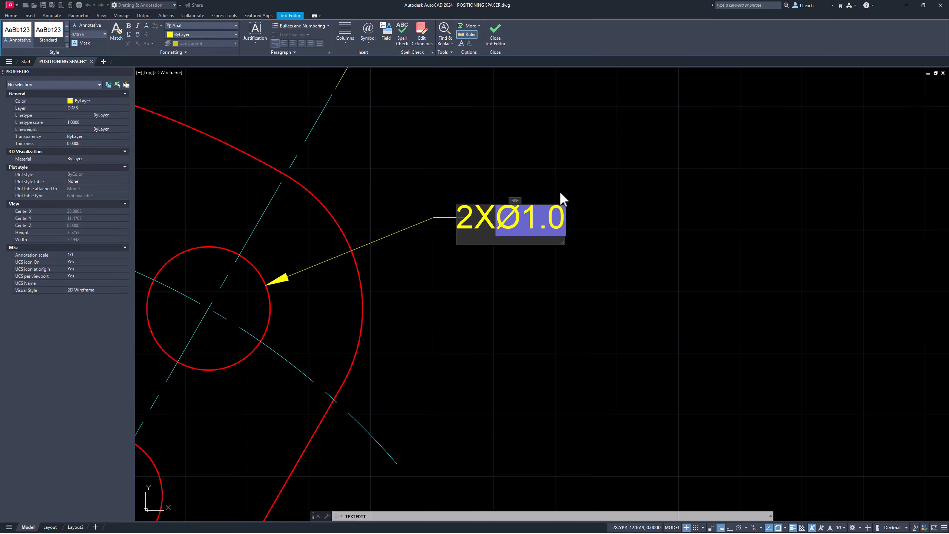
{"action": "left_click", "coordinate": [514, 167]}
{"action": "key", "text": "Escape"}
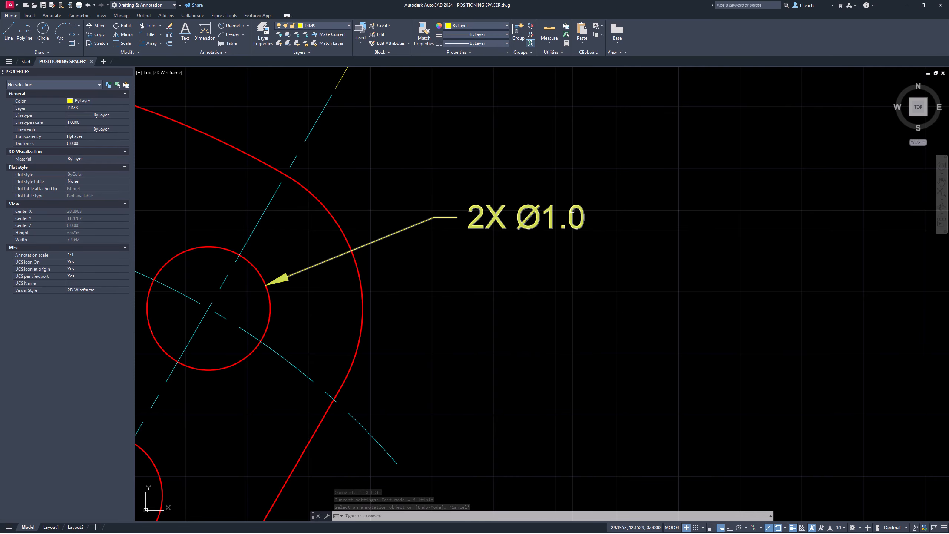
Step: Zoom out and pan until the whole spacer and all its dimensions are centred on screen
{"action": "scroll", "coordinate": [500, 181], "scroll_direction": "down", "scroll_amount": 4}
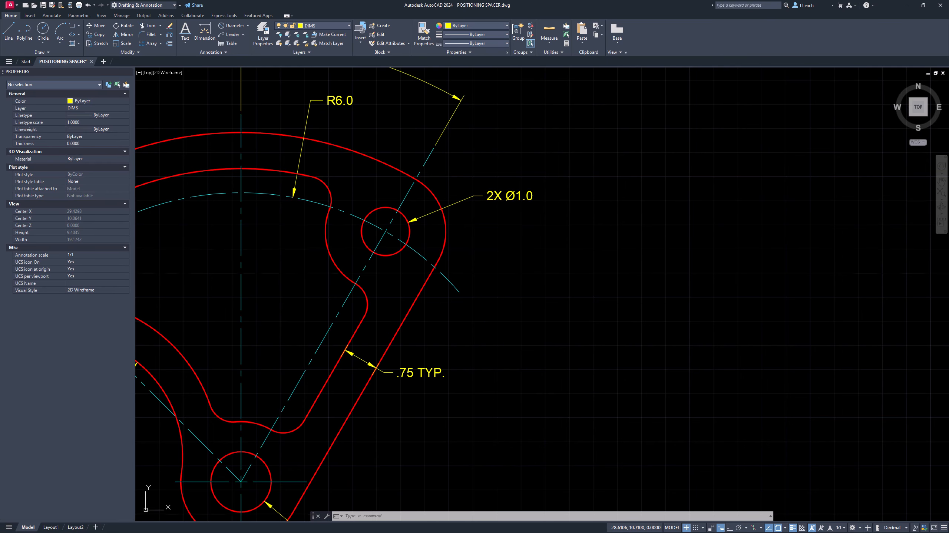
{"action": "mouse_move", "coordinate": [440, 357]}
{"action": "middle_mouse_down"}
{"action": "mouse_move", "coordinate": [448, 289]}
{"action": "mouse_move", "coordinate": [487, 235]}
{"action": "mouse_move", "coordinate": [474, 283]}
{"action": "middle_mouse_up"}
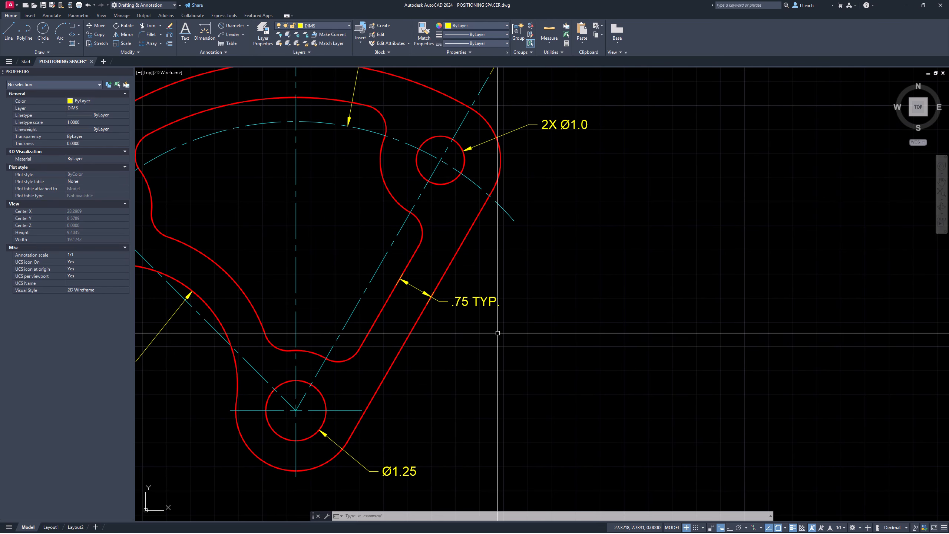
{"action": "middle_click_drag", "start_coordinate": [434, 359], "coordinate": [460, 320]}
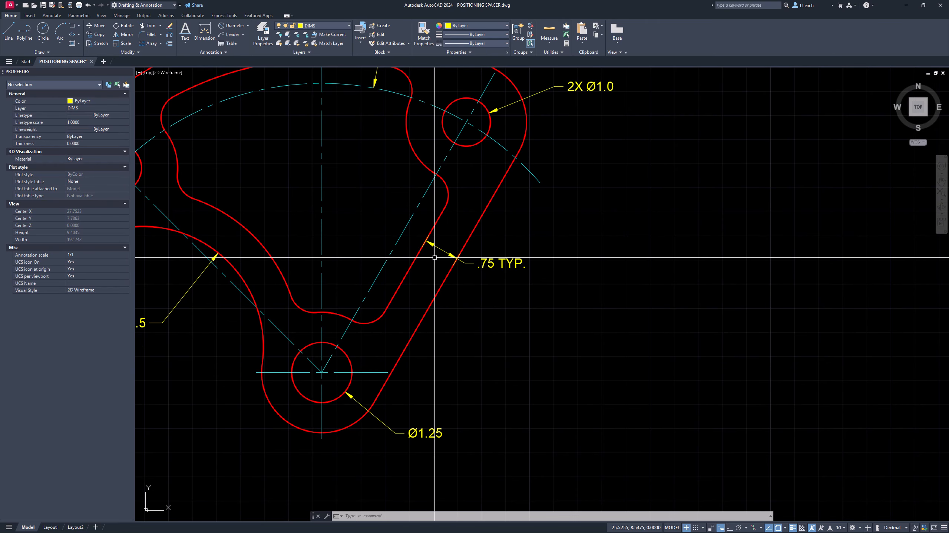
{"action": "scroll", "coordinate": [437, 257], "scroll_direction": "down", "scroll_amount": 3}
{"action": "middle_click_drag", "start_coordinate": [437, 256], "coordinate": [513, 286]}
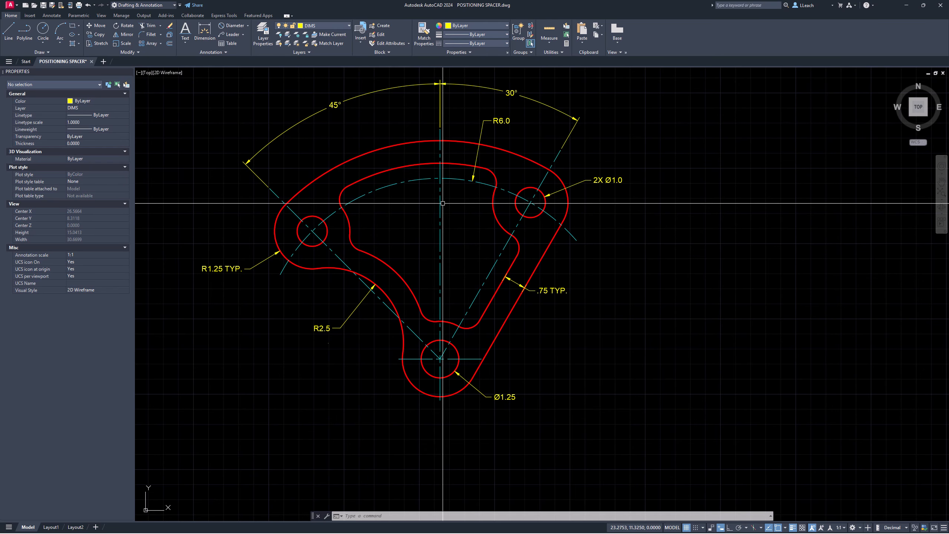
{"action": "middle_click_drag", "start_coordinate": [434, 242], "coordinate": [469, 243]}
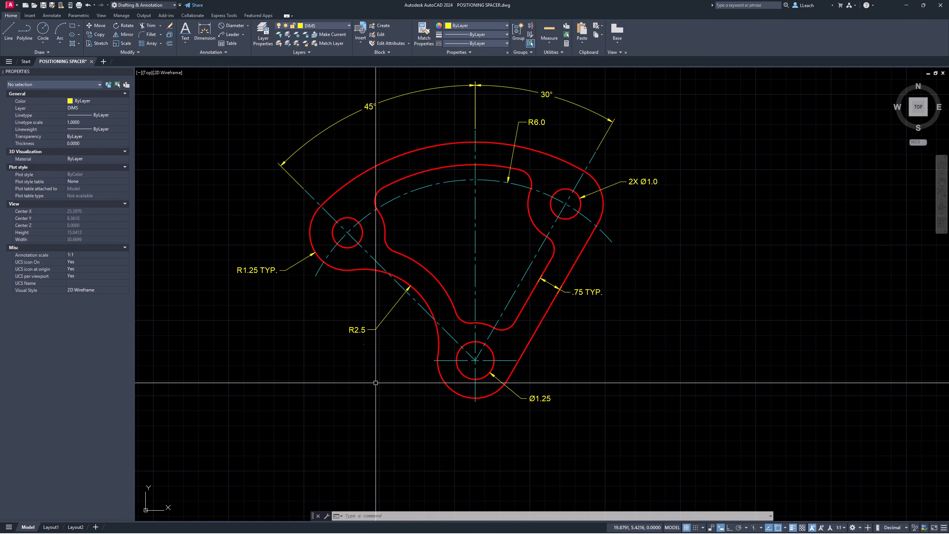
{"action": "middle_click_drag", "start_coordinate": [367, 363], "coordinate": [371, 367]}
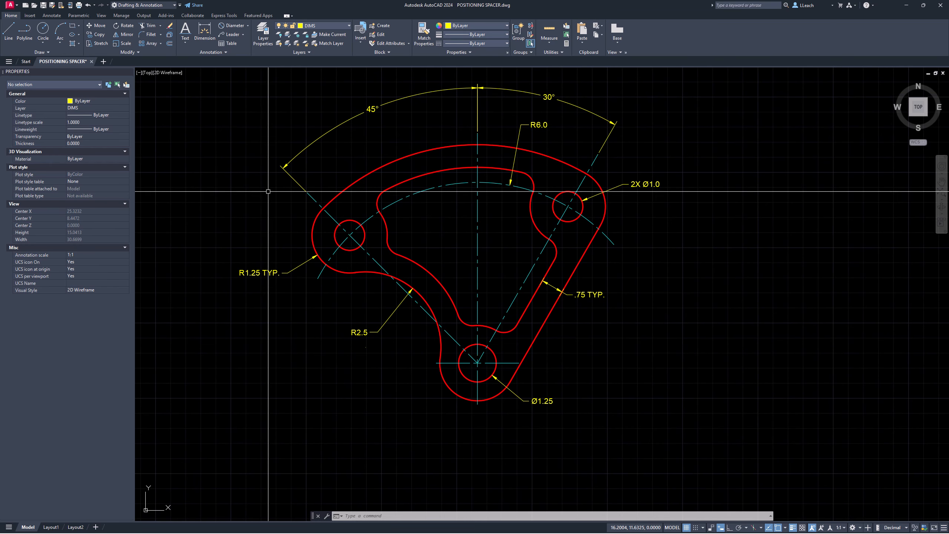
Step: Place the single-line note 'ROUNDS & FILLETS: R.5', 3/16 high at 0° rotation, left of the Ø1.25 hole
{"action": "left_click", "coordinate": [186, 39]}
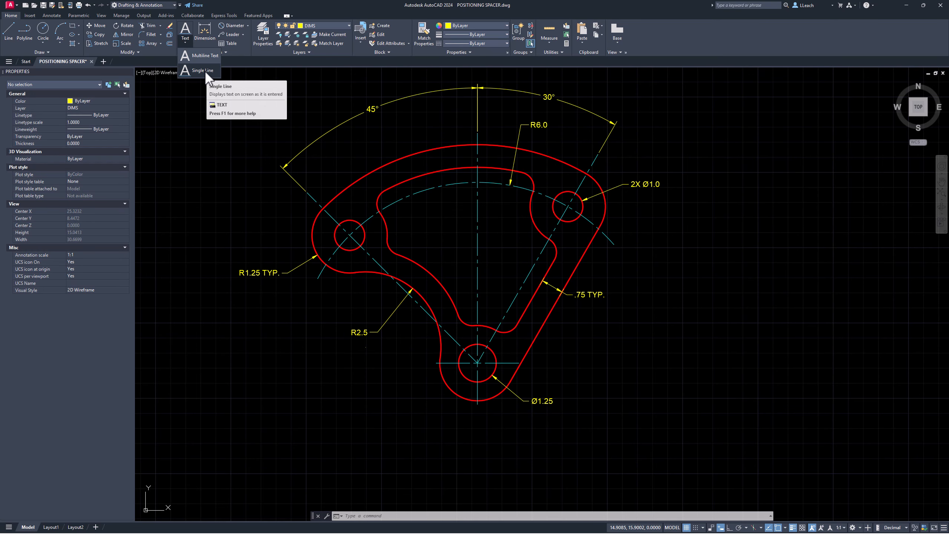
{"action": "left_click", "coordinate": [203, 72]}
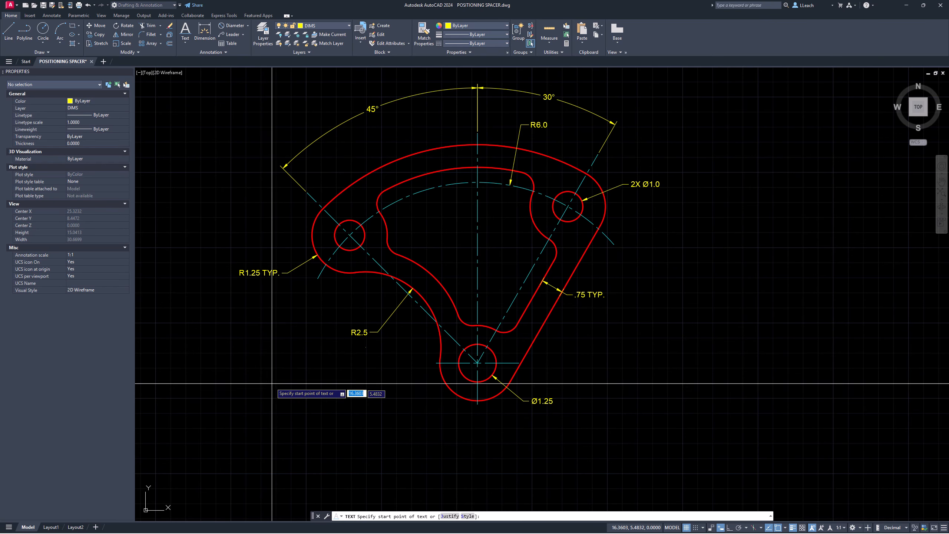
{"action": "left_click", "coordinate": [253, 348]}
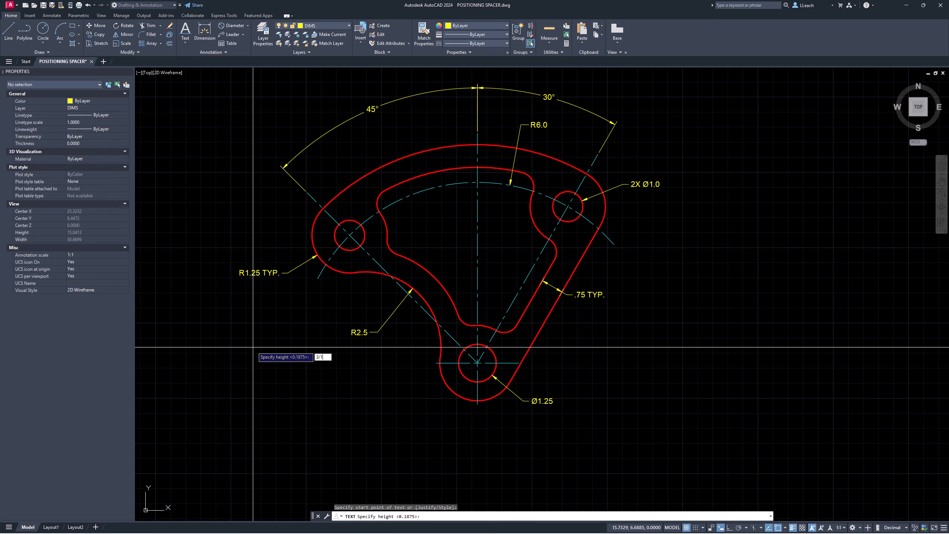
{"action": "key", "text": "Return"}
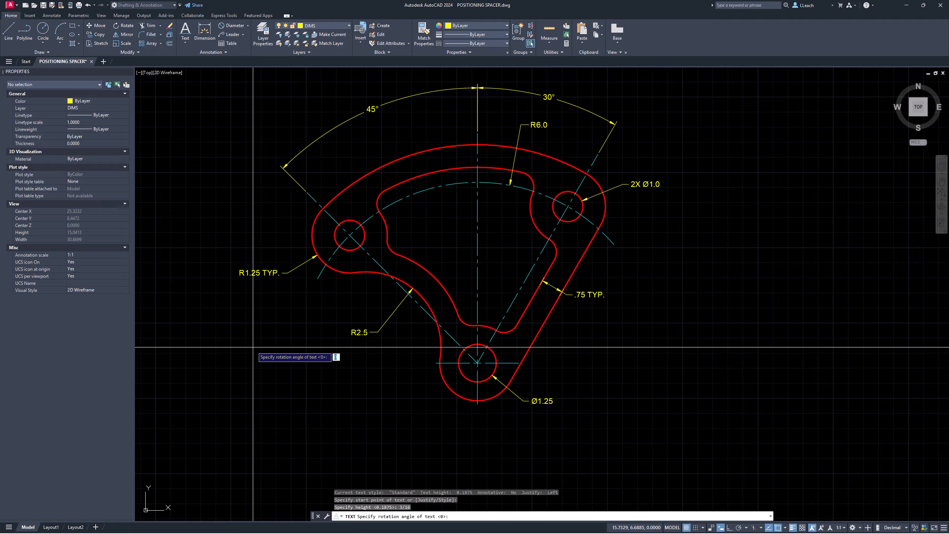
{"action": "key", "text": "Return"}
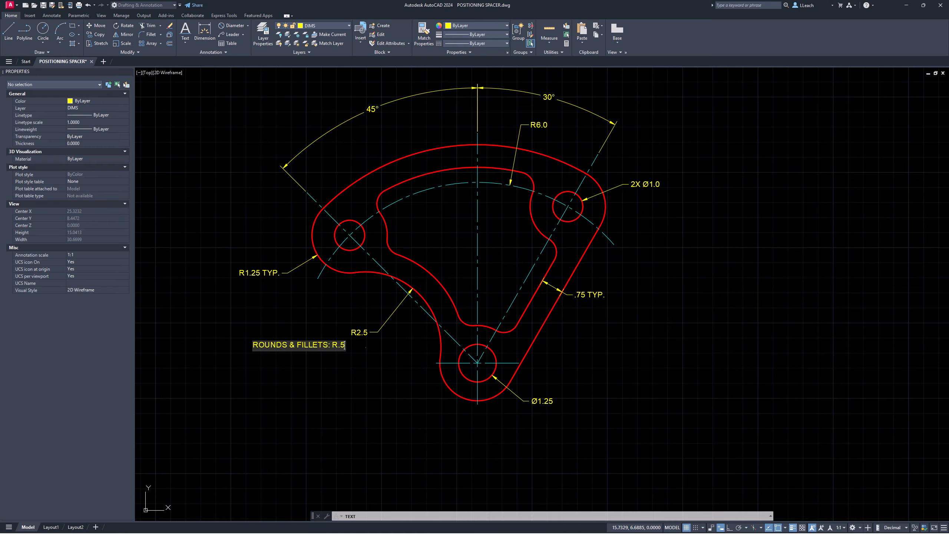
{"action": "left_click", "coordinate": [286, 311]}
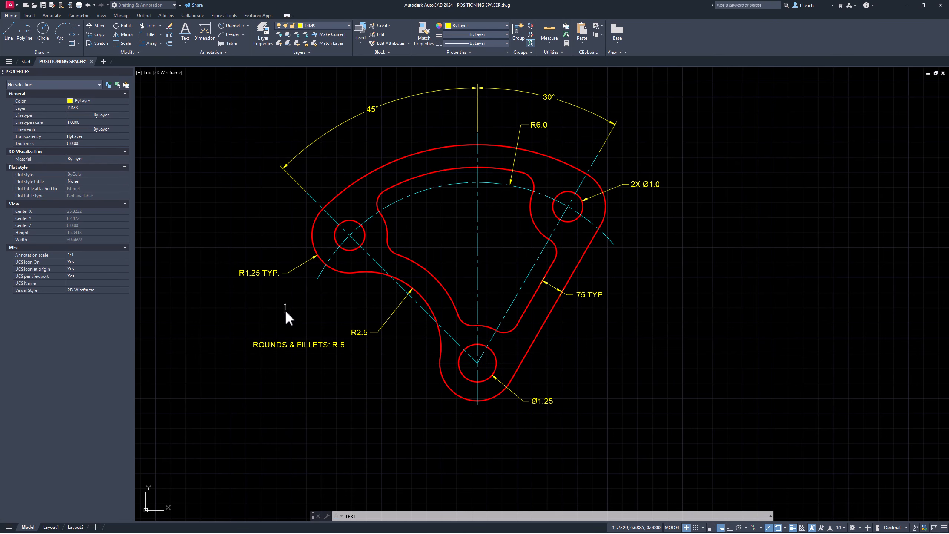
{"action": "key", "text": "Escape"}
{"action": "key", "text": "Escape"}
{"action": "key", "text": "Escape"}
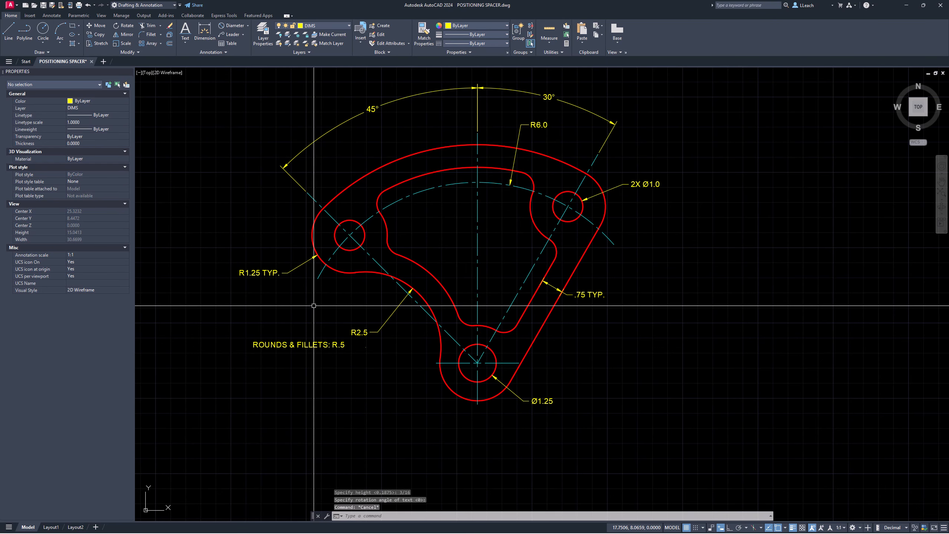
Step: Move the ROUNDS & FILLETS: R.5 note slightly lower and right, clear of the R2.5 leader
{"action": "type", "text": "m"}
{"action": "key", "text": "Return"}
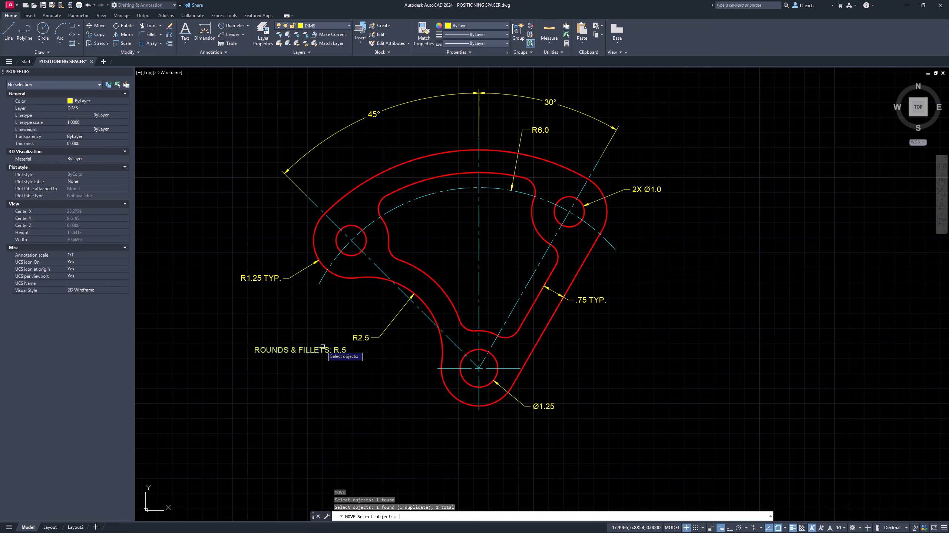
{"action": "key", "text": "Return"}
{"action": "left_click", "coordinate": [322, 348]}
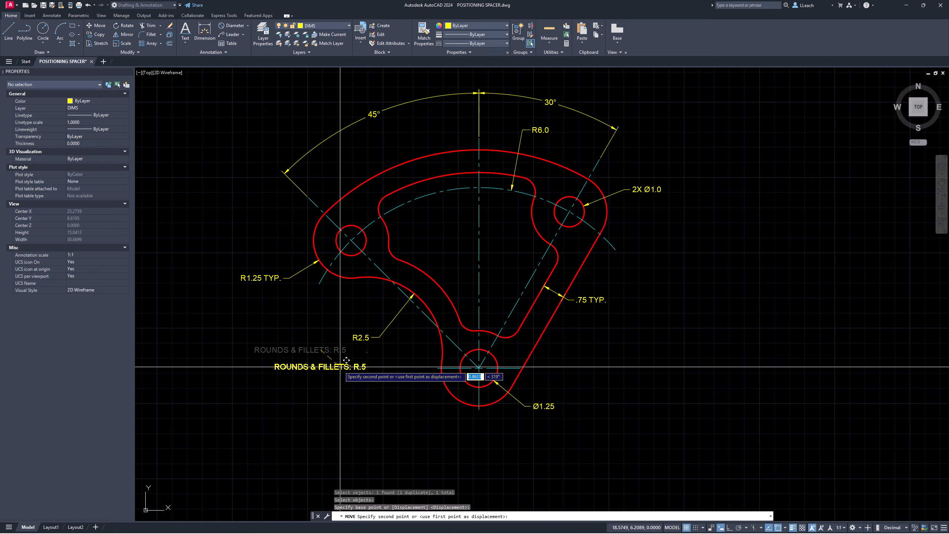
{"action": "key", "text": "Escape"}
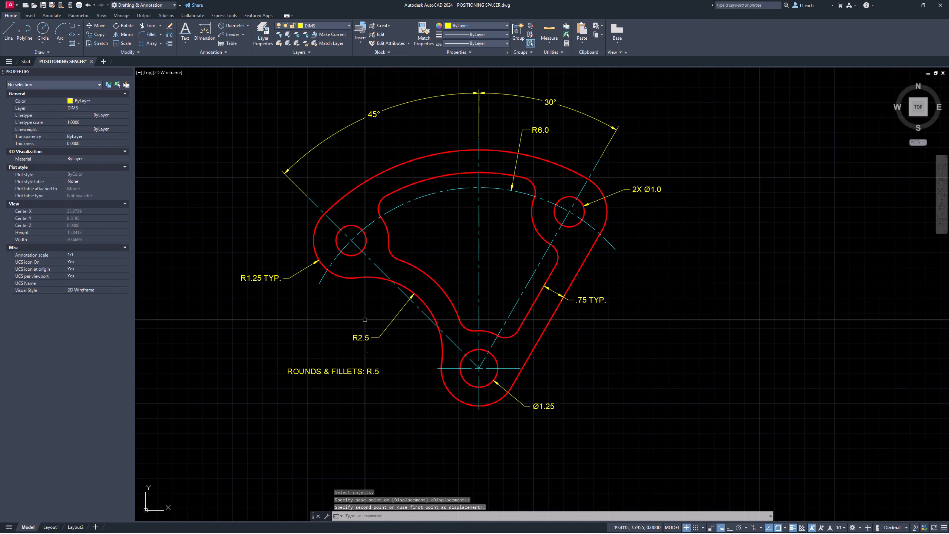
{"action": "middle_click_drag", "start_coordinate": [398, 298], "coordinate": [394, 286]}
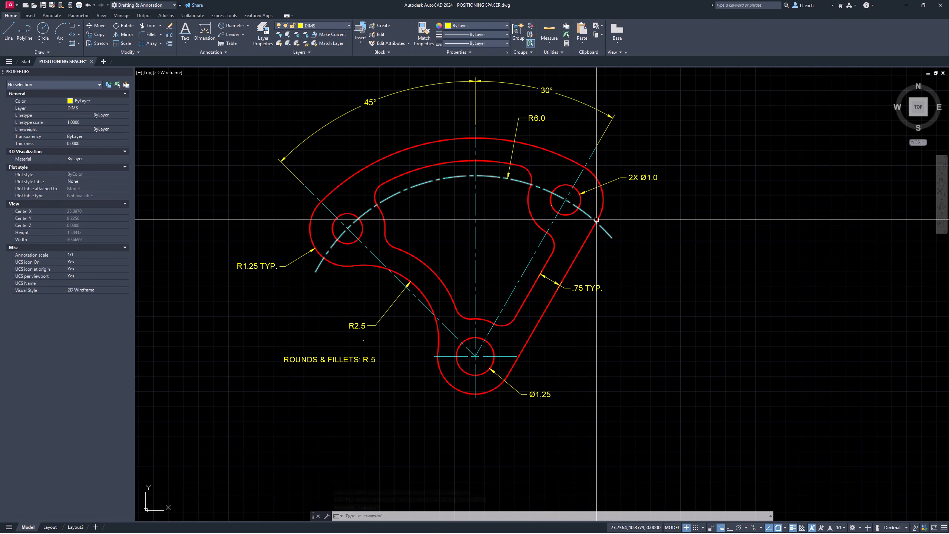
{"action": "middle_click_drag", "start_coordinate": [639, 195], "coordinate": [644, 209]}
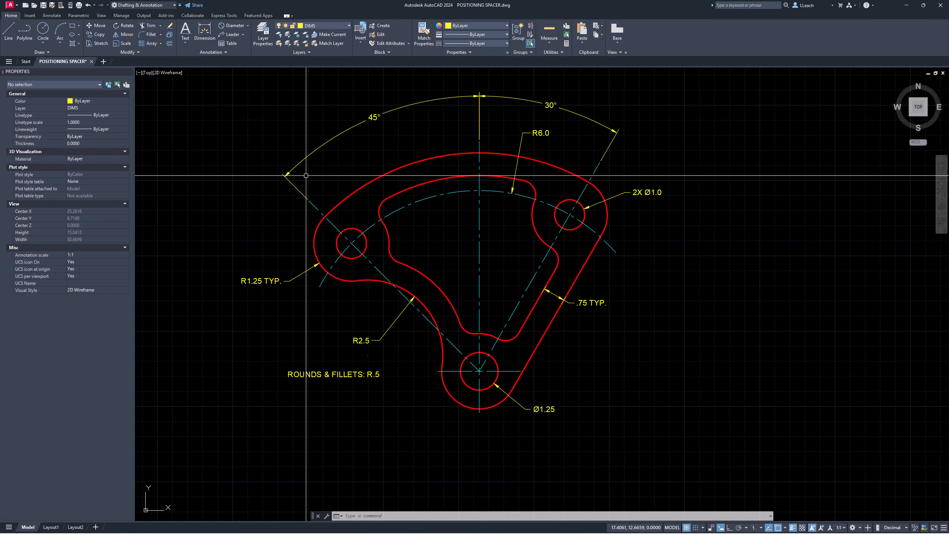
{"action": "middle_click_drag", "start_coordinate": [307, 174], "coordinate": [325, 191]}
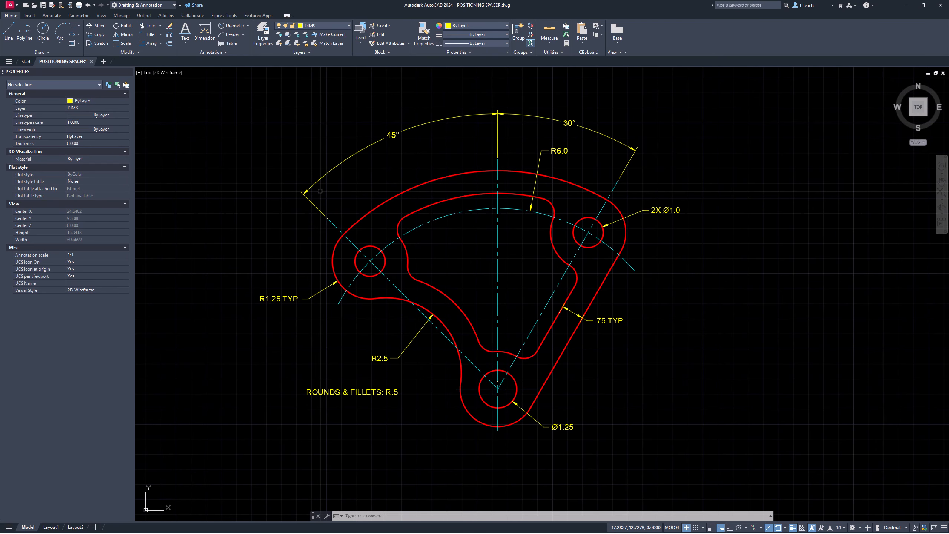